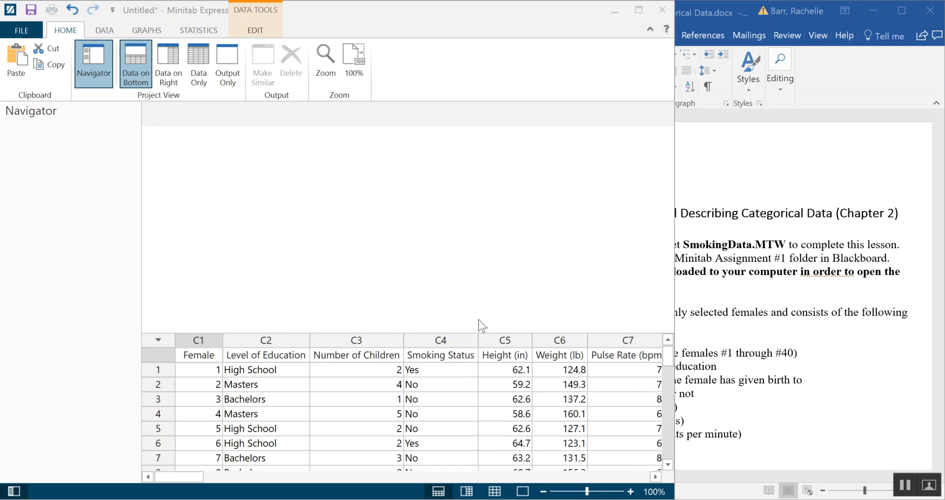
Hide the Navigator and resize the worksheet area and Minitab Express window so the Word lesson document is visible beside it
left_click_drag(485, 333, 497, 261)
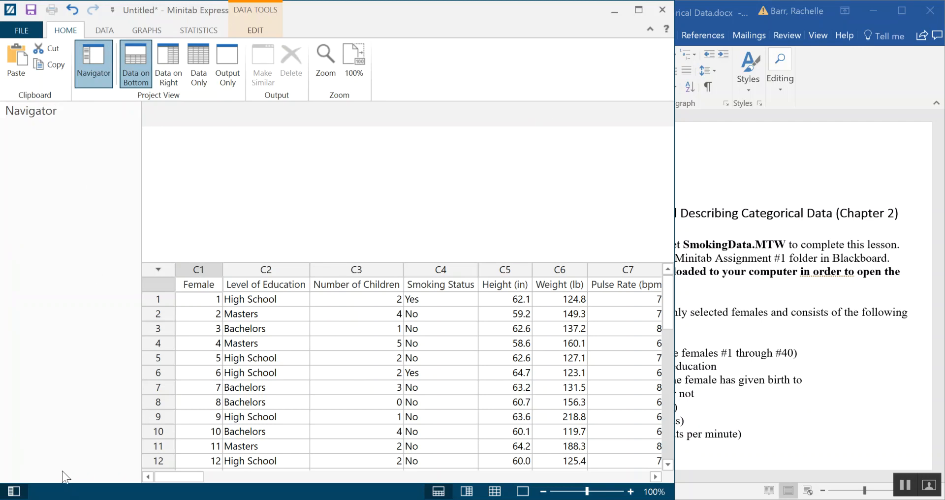
left_click(96, 54)
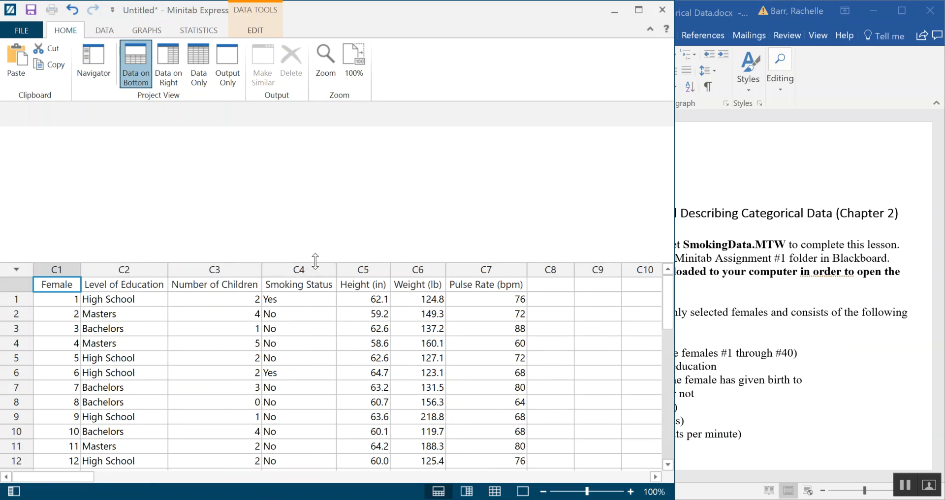
left_click_drag(315, 256, 315, 283)
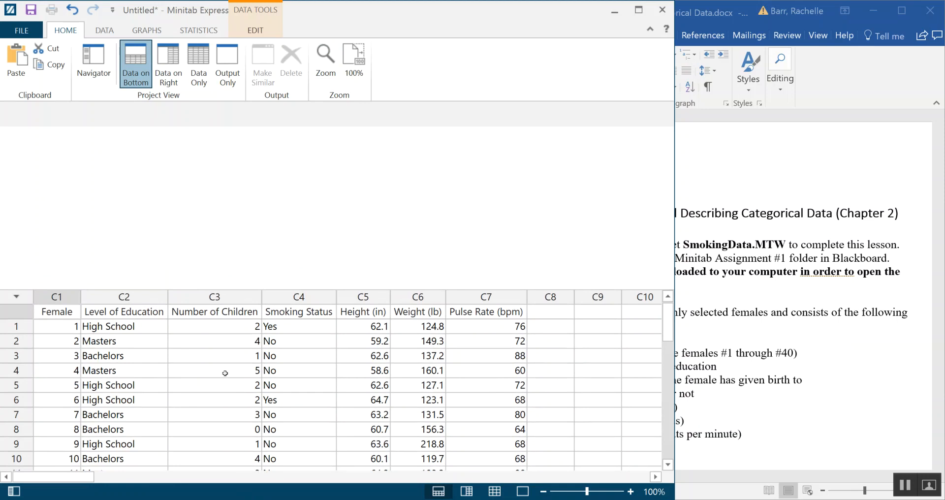
left_click(130, 364)
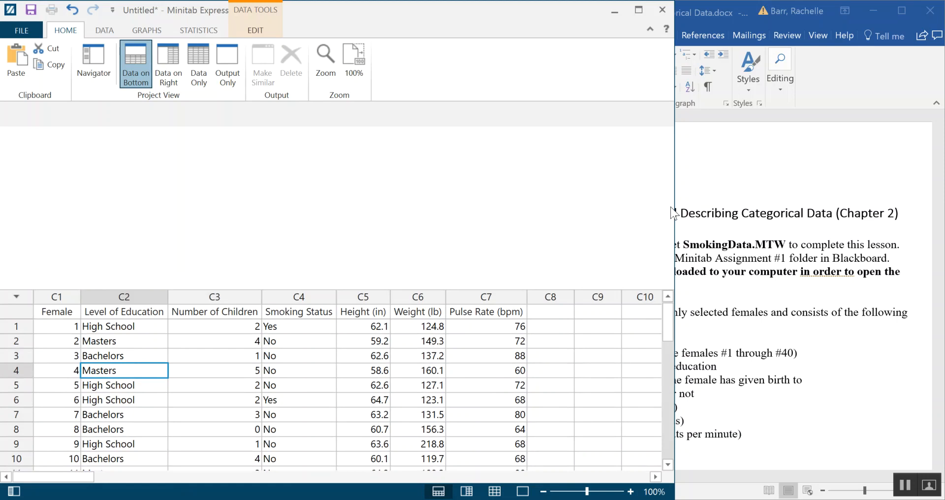
left_click_drag(671, 201, 475, 227)
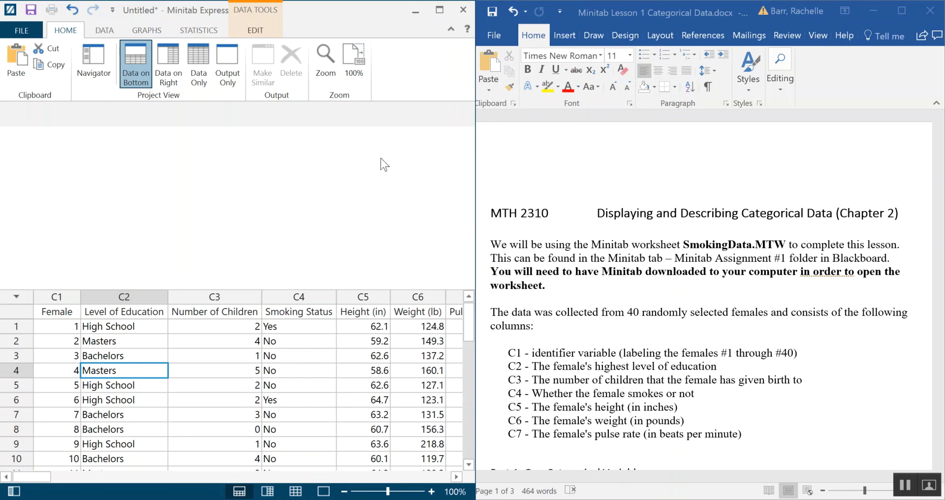
Look through all the worksheet rows and read the column descriptions and Part 1 questions in the Word lesson document
left_click(239, 367)
scroll(211, 343, "down", 11)
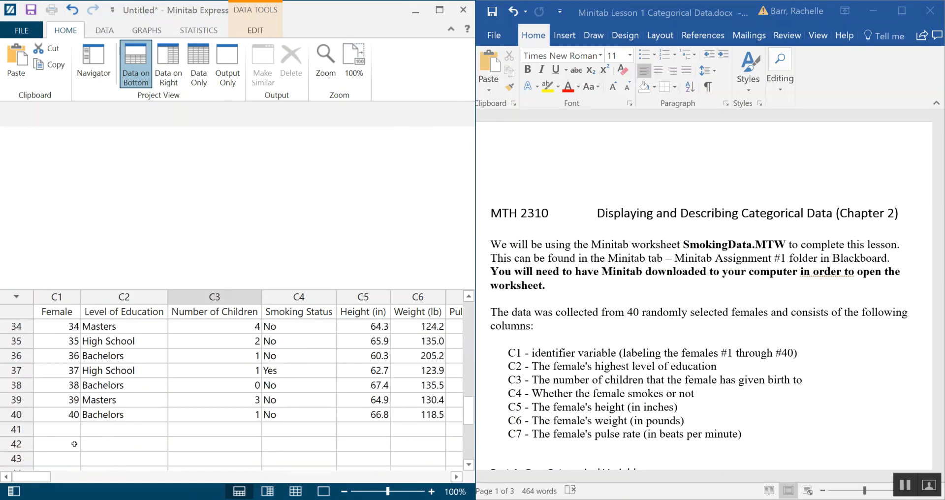
scroll(256, 422, "up", 8)
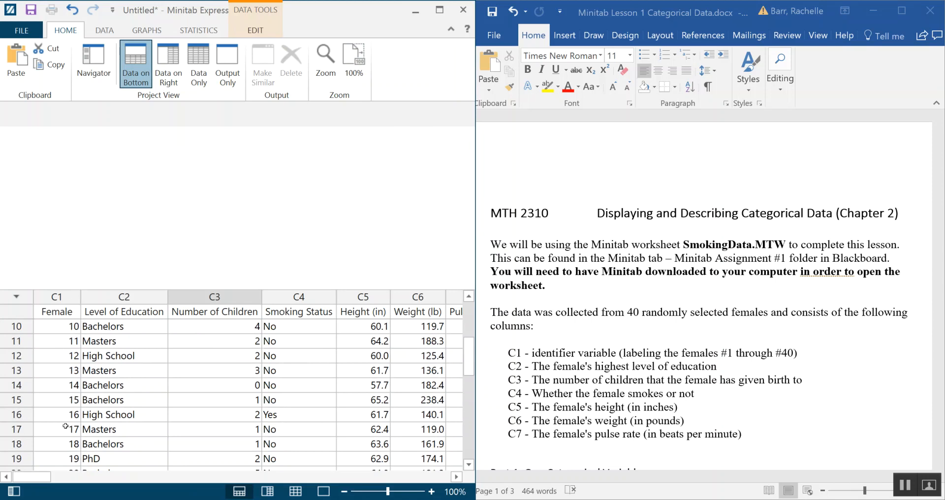
scroll(315, 404, "up", 3)
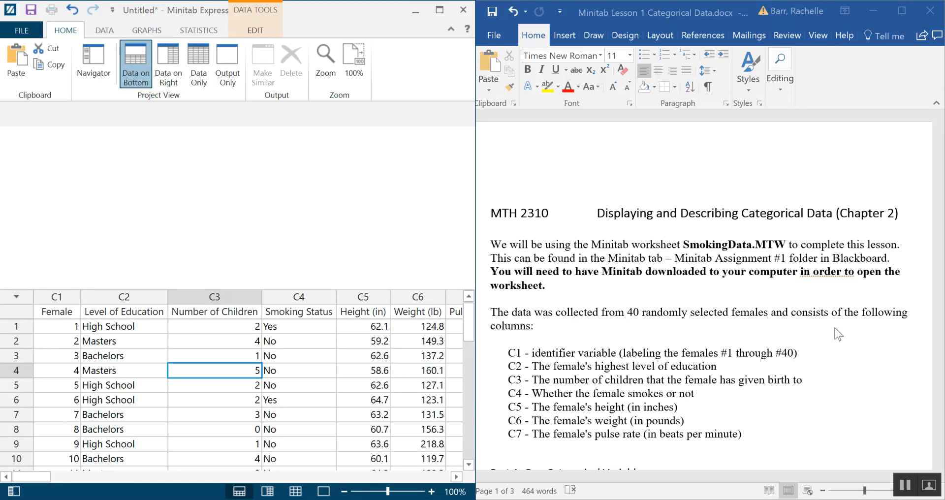
left_click(837, 304)
scroll(767, 287, "down", 5)
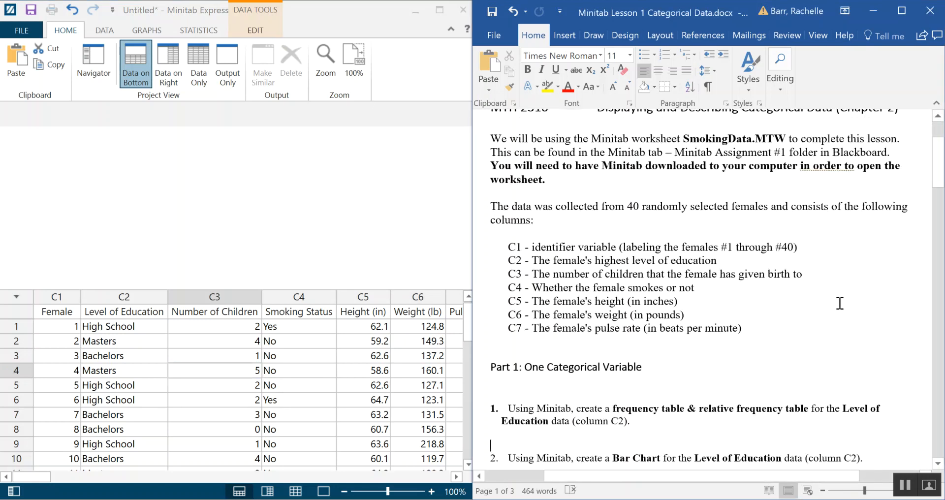
scroll(840, 305, "down", 5)
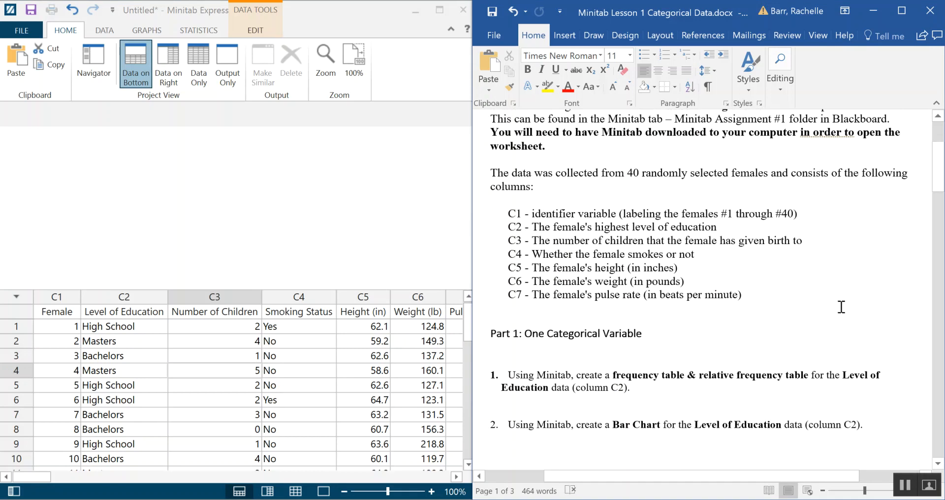
scroll(841, 310, "down", 3)
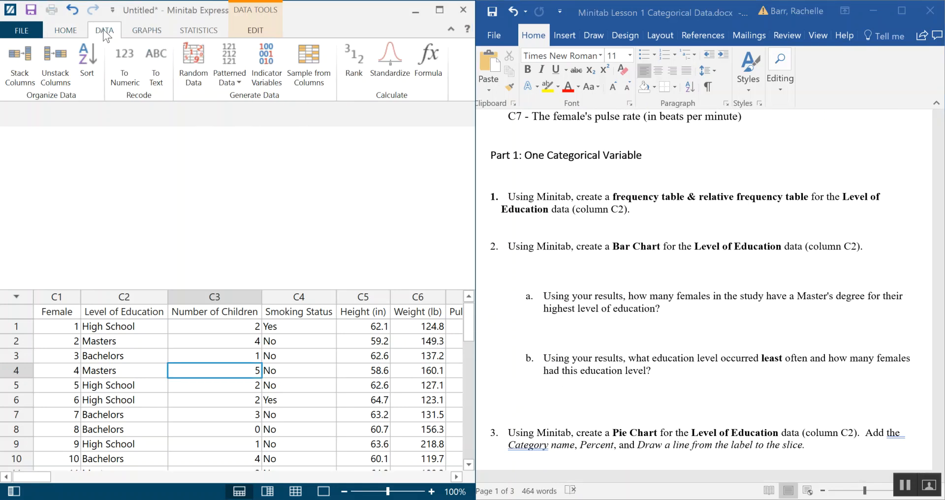
left_click(204, 30)
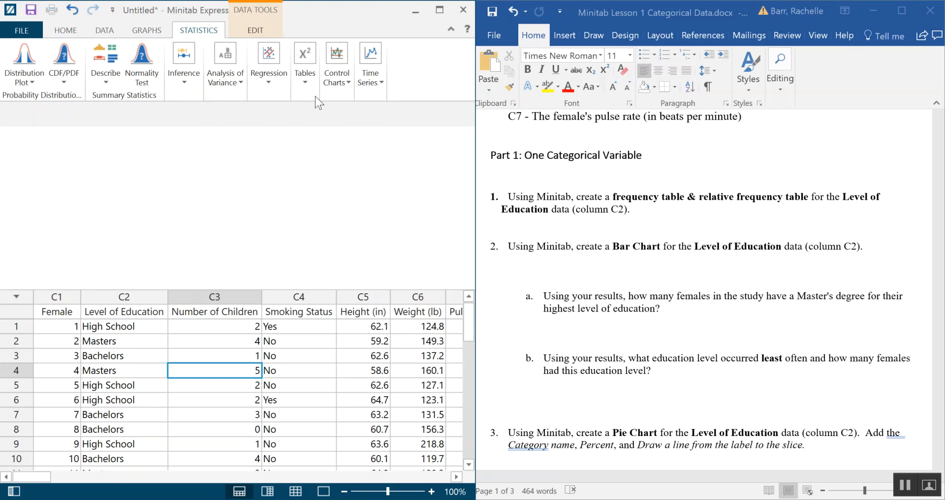
left_click(305, 80)
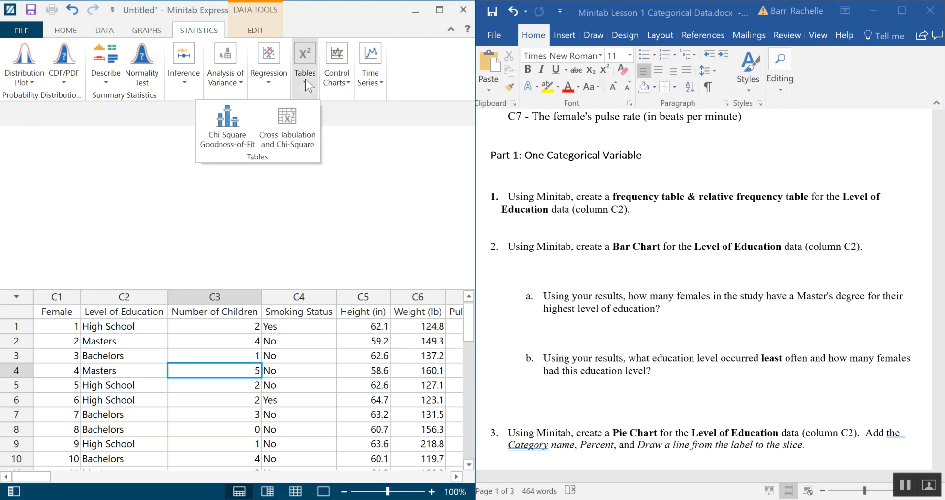
left_click(288, 126)
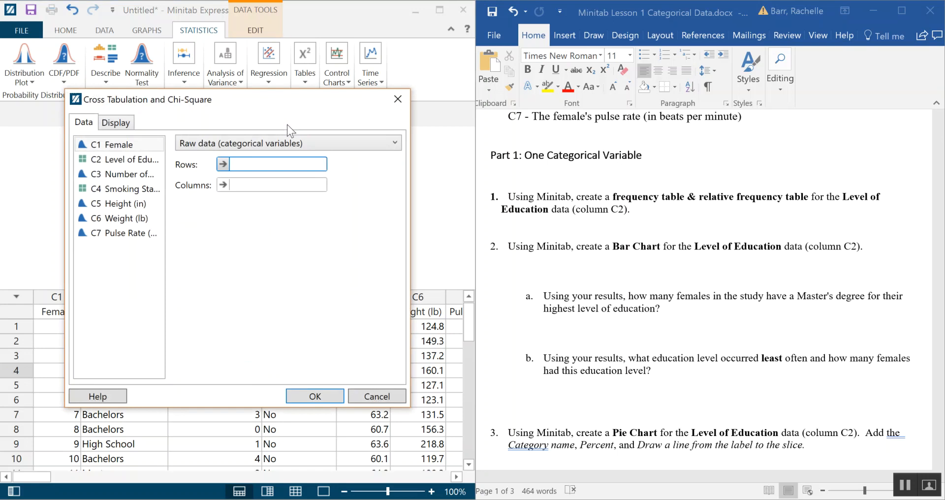
left_click(116, 123)
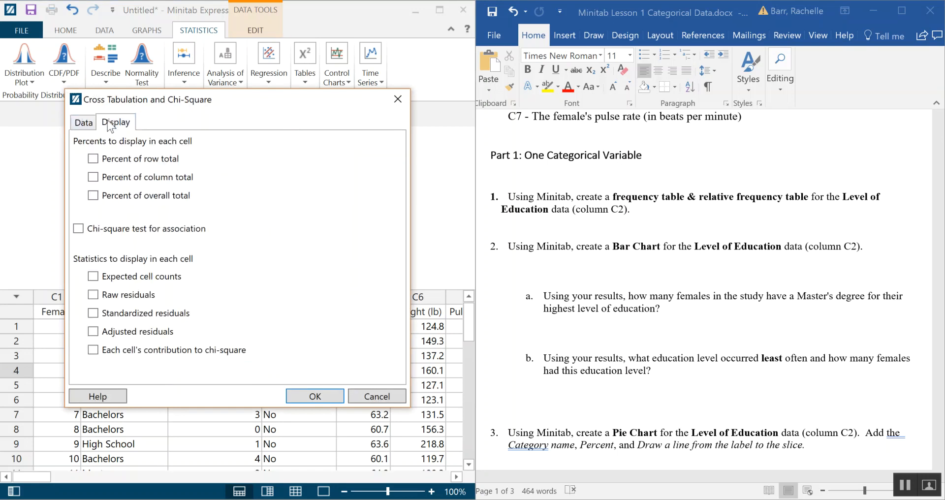
left_click(85, 123)
left_click(379, 397)
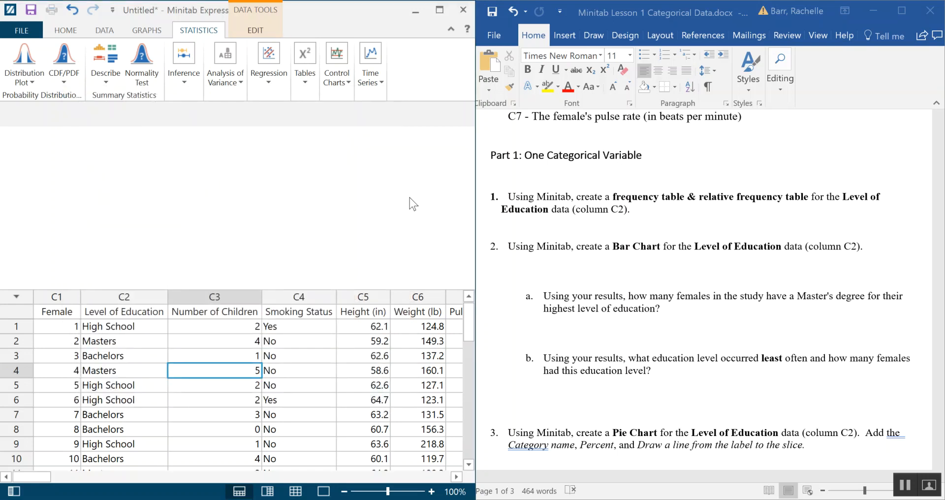
left_click(907, 489)
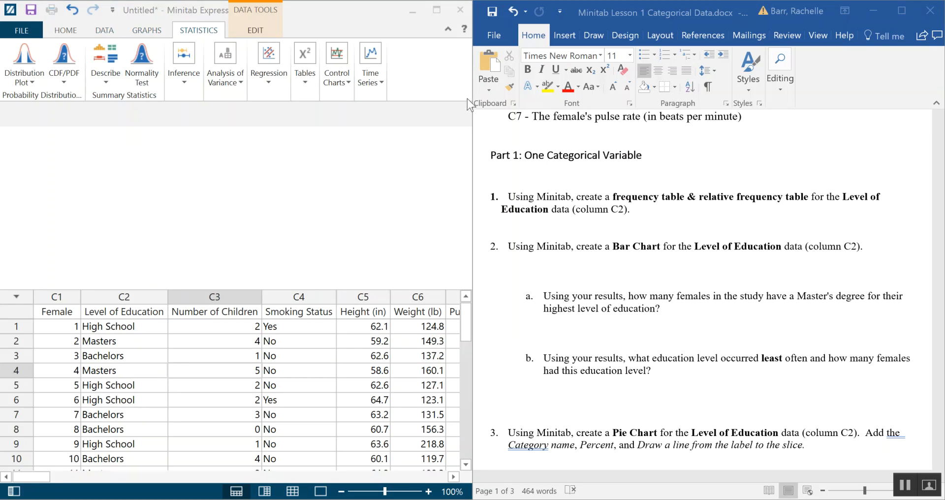
Create a Tally with Counts for the Level of Education column in Minitab Express and enlarge the output area
left_click(106, 82)
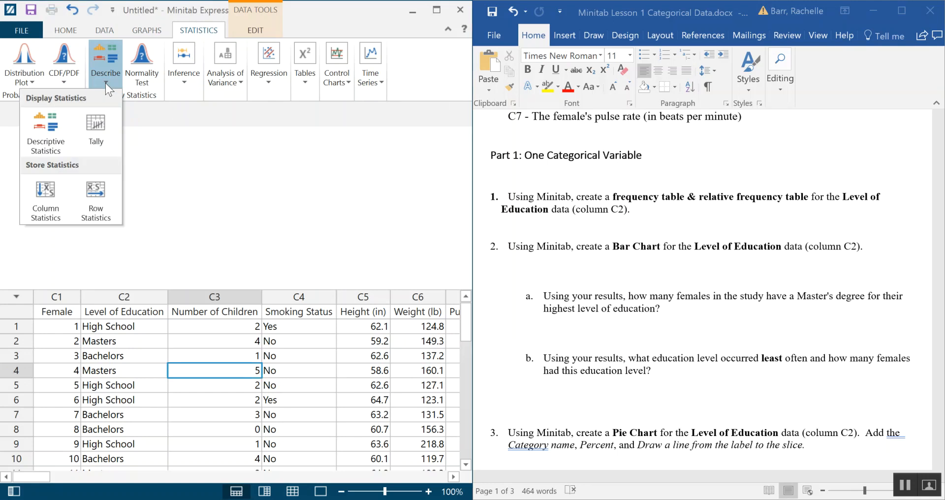
left_click(97, 142)
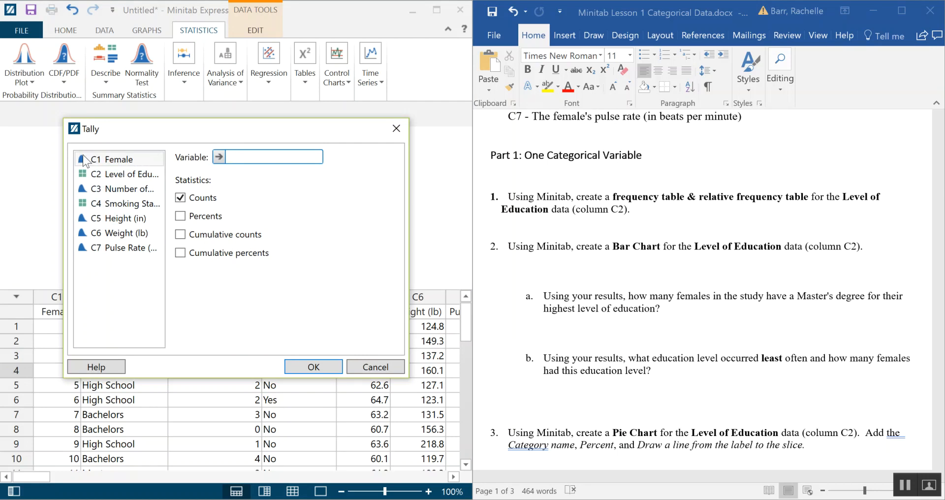
double_click(122, 175)
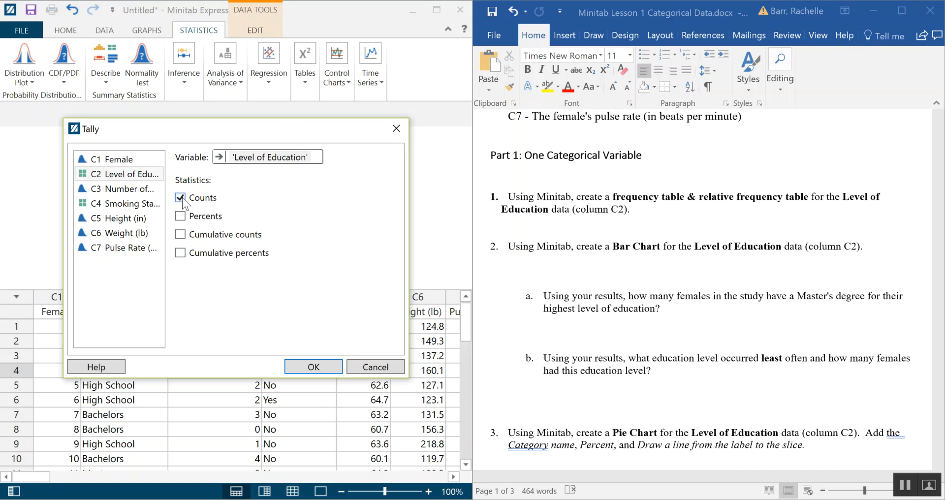
left_click(298, 367)
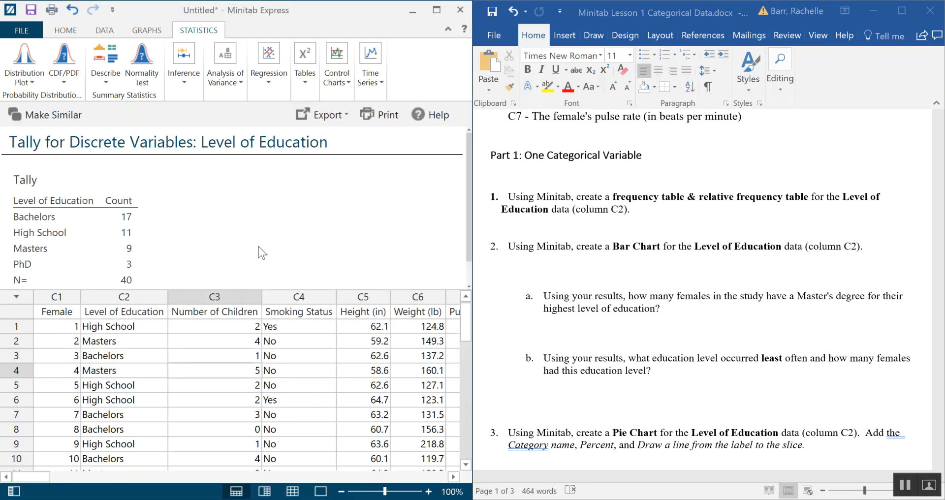
left_click_drag(291, 285, 285, 343)
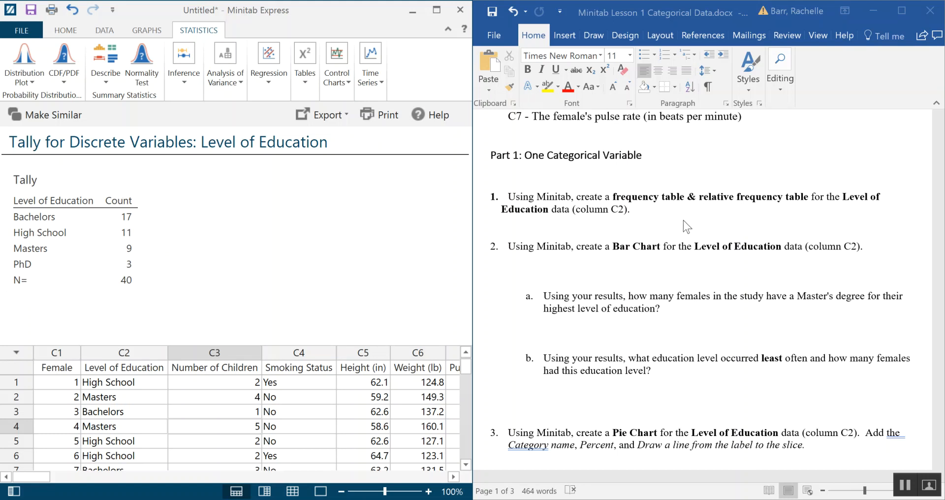
right_click(64, 188)
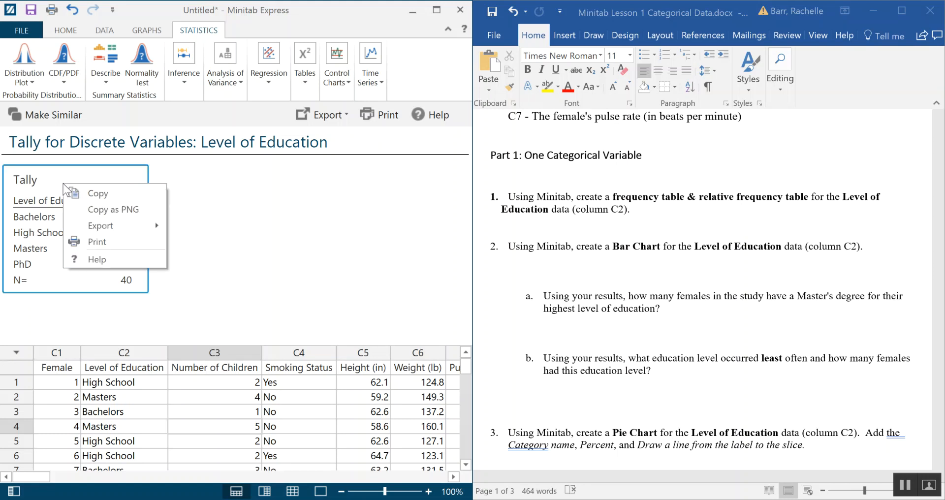
left_click(329, 269)
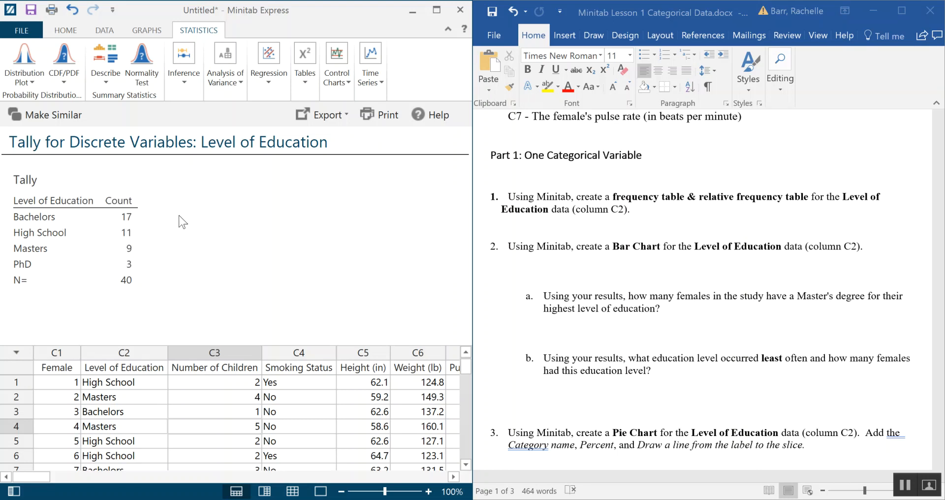
right_click(63, 171)
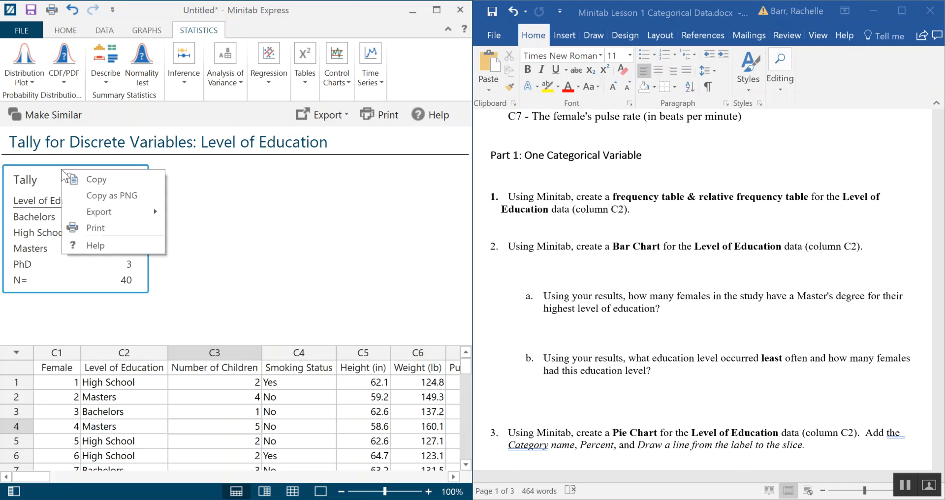
left_click(55, 303)
right_click(85, 278)
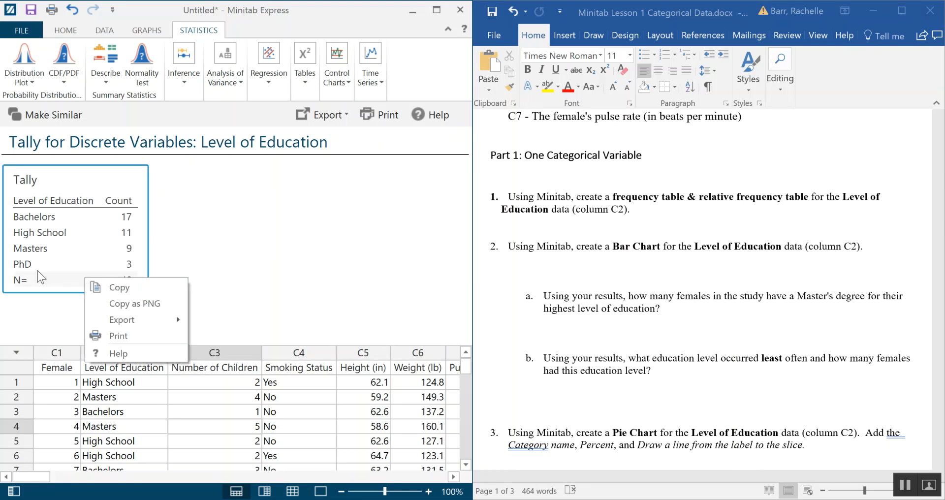
left_click(88, 175)
Copy the Level of Education tally table as a PNG and paste it below question 1 in the Word document
right_click(88, 175)
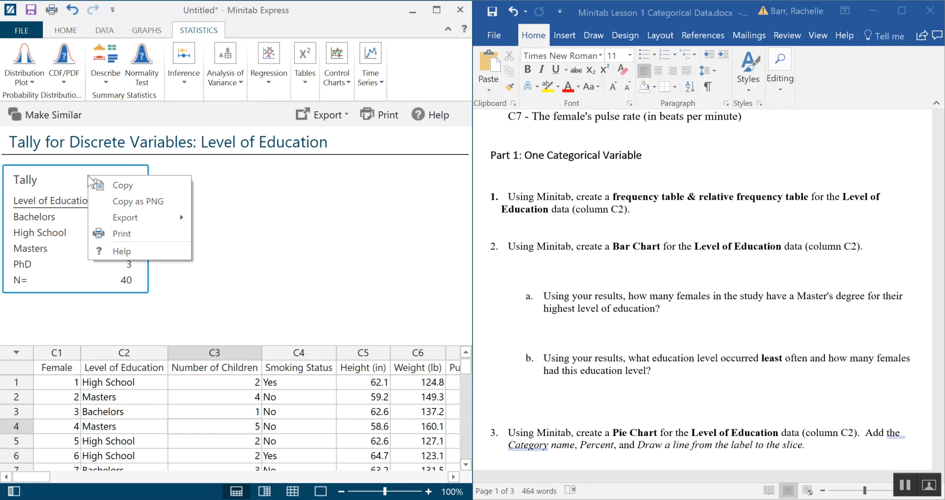
left_click(157, 202)
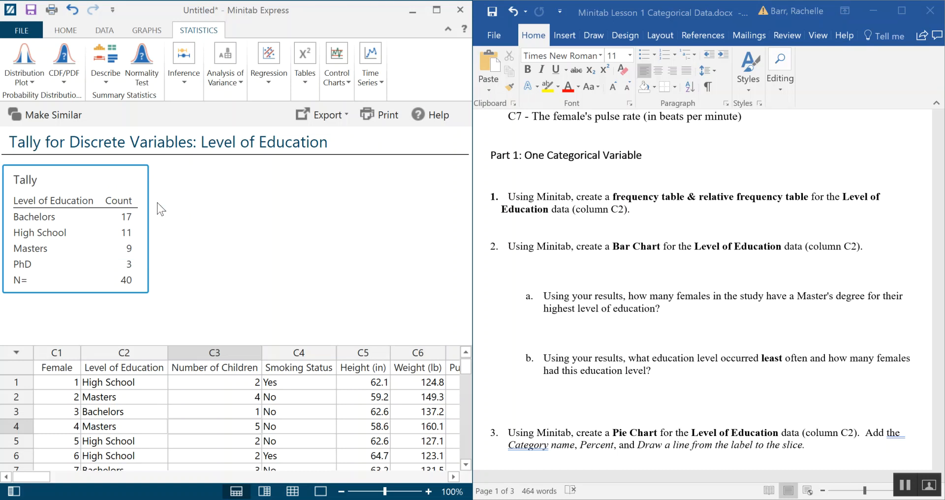
left_click(571, 228)
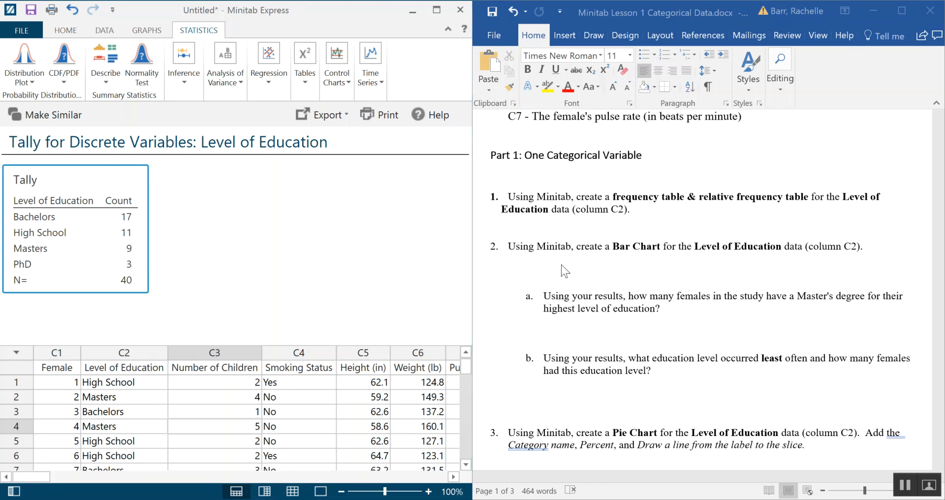
right_click(544, 224)
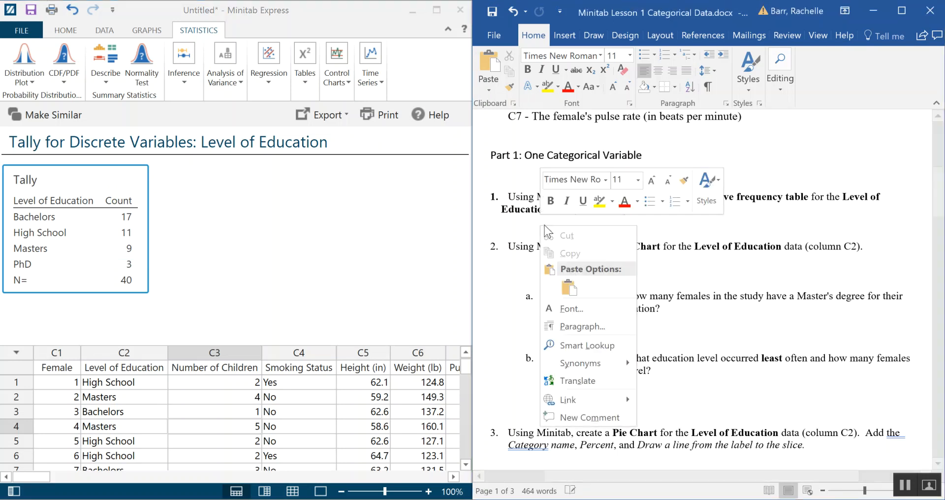
left_click(569, 285)
key("Return")
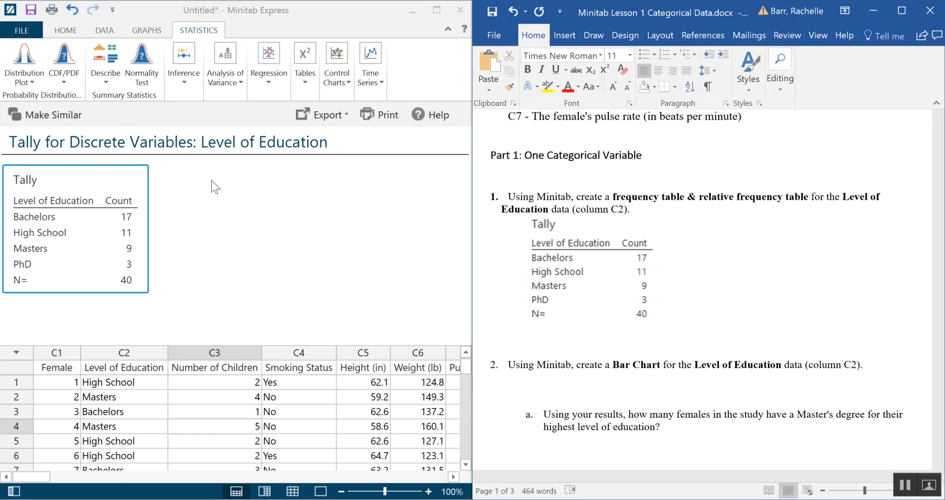
Create a second Tally for the Level of Education column with Percents enabled and Counts turned off
left_click(199, 205)
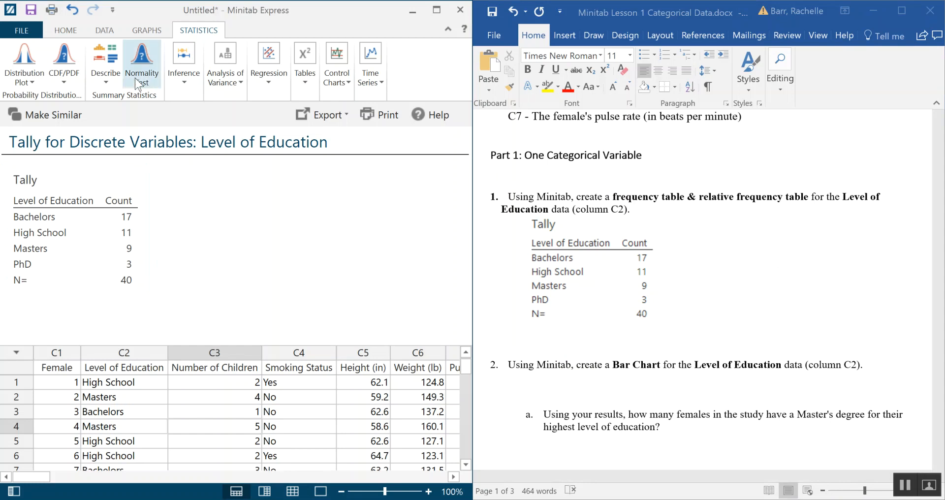
left_click(108, 80)
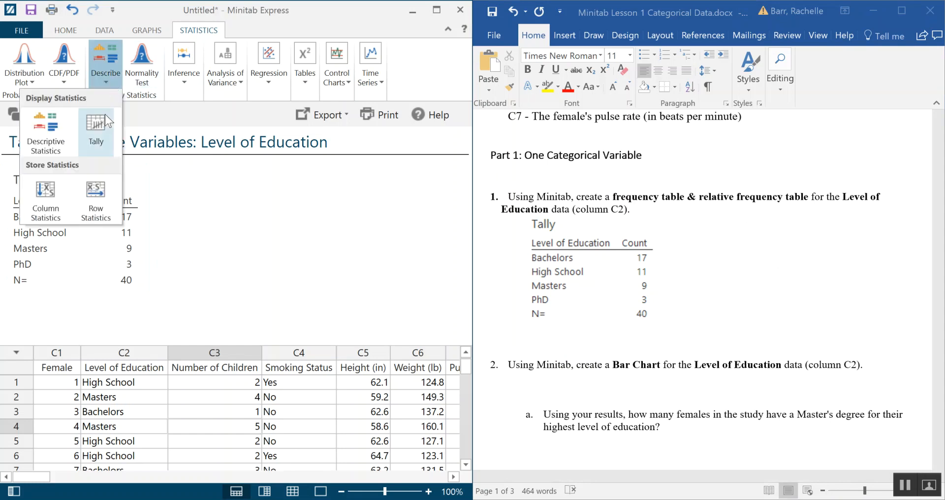
left_click(108, 128)
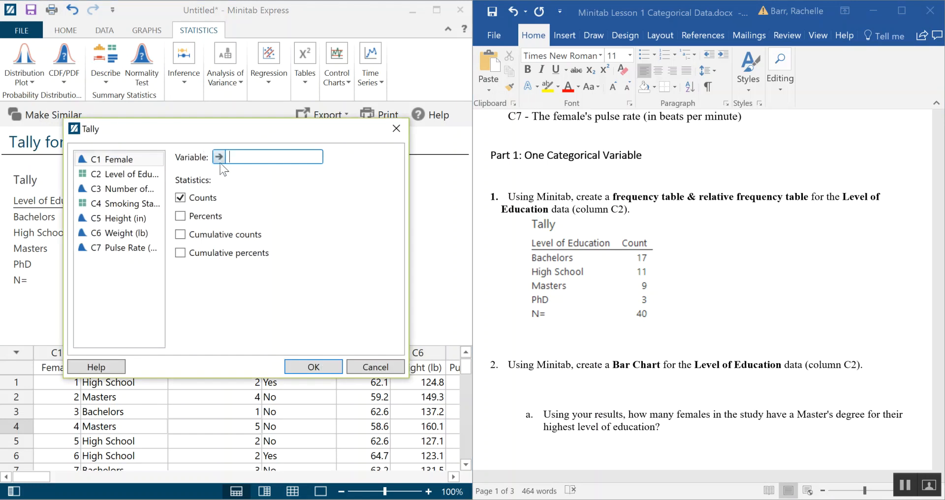
double_click(127, 176)
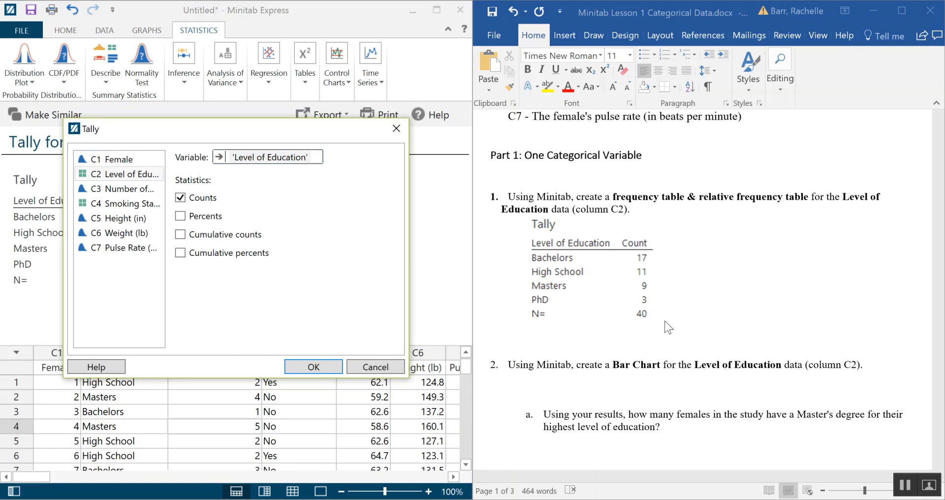
left_click(180, 216)
left_click(178, 198)
left_click(326, 368)
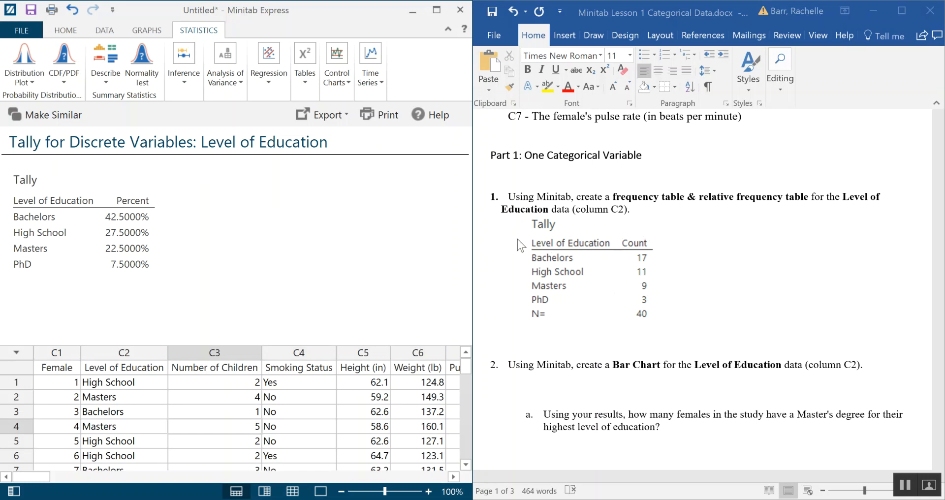
Show the Navigator, narrow its pane, and compare the two Level of Education tally outputs by switching between them
left_click(69, 31)
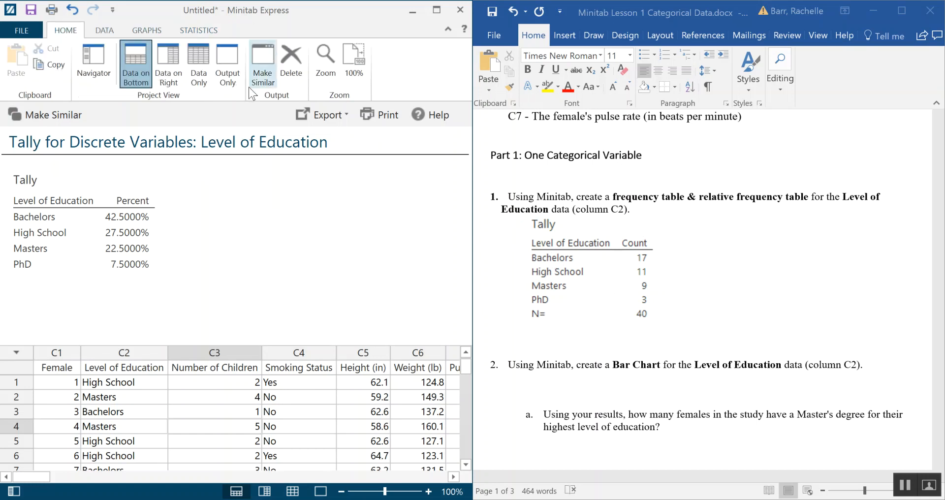
left_click(90, 69)
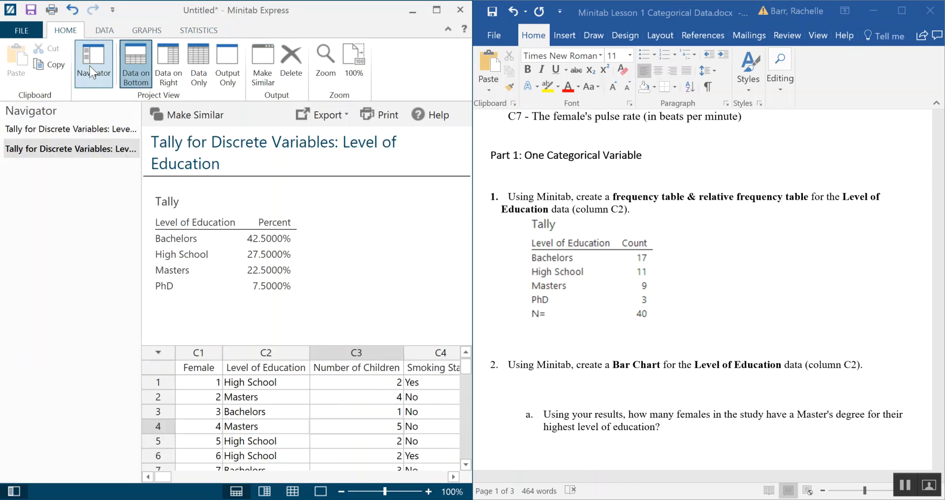
left_click(98, 135)
left_click(103, 150)
left_click(108, 129)
left_click(107, 149)
left_click(108, 129)
left_click(109, 149)
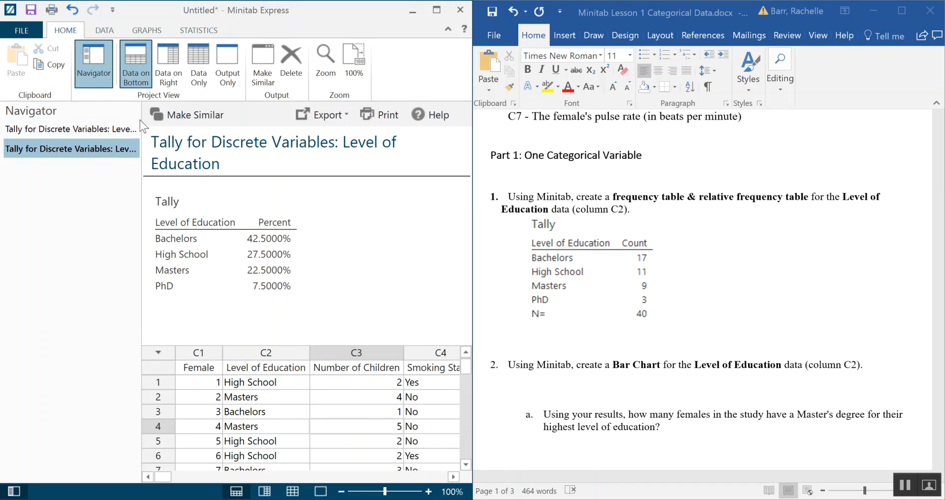
left_click_drag(141, 121, 88, 144)
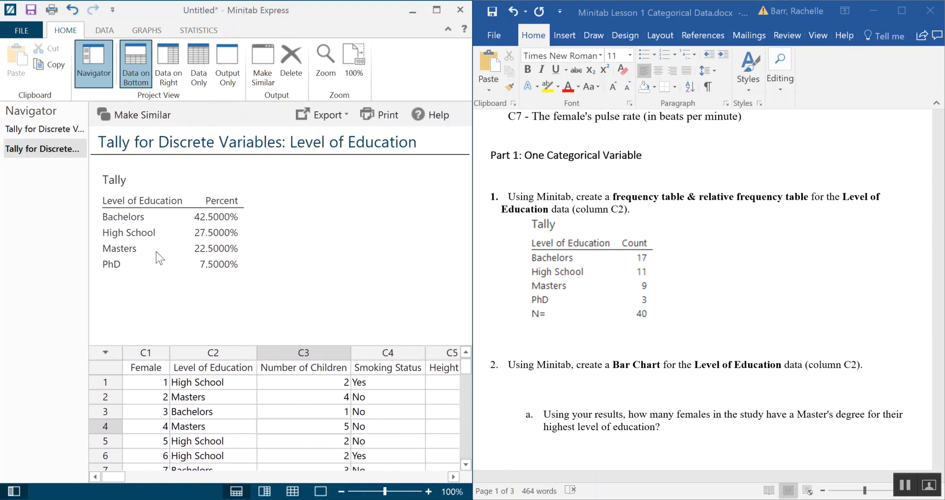
Copy the Level of Education percent tally table and hide the Navigator
left_click(45, 149)
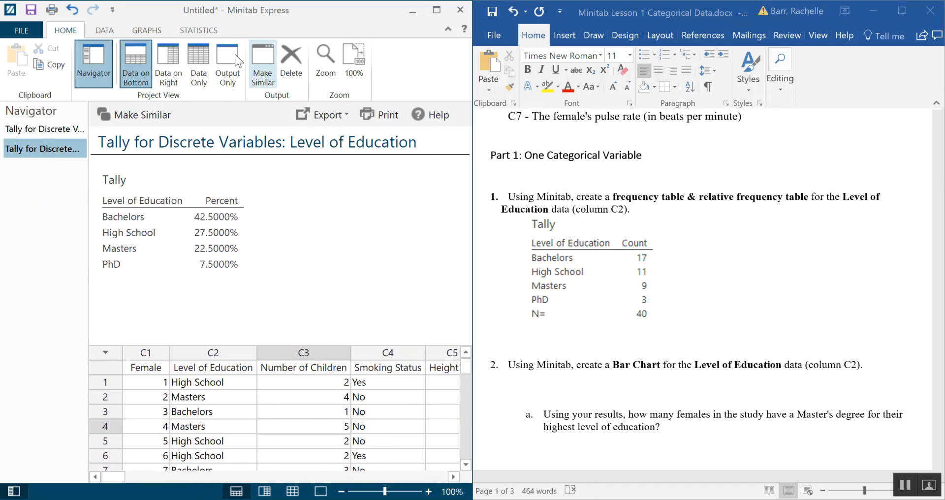
left_click(183, 183)
right_click(185, 178)
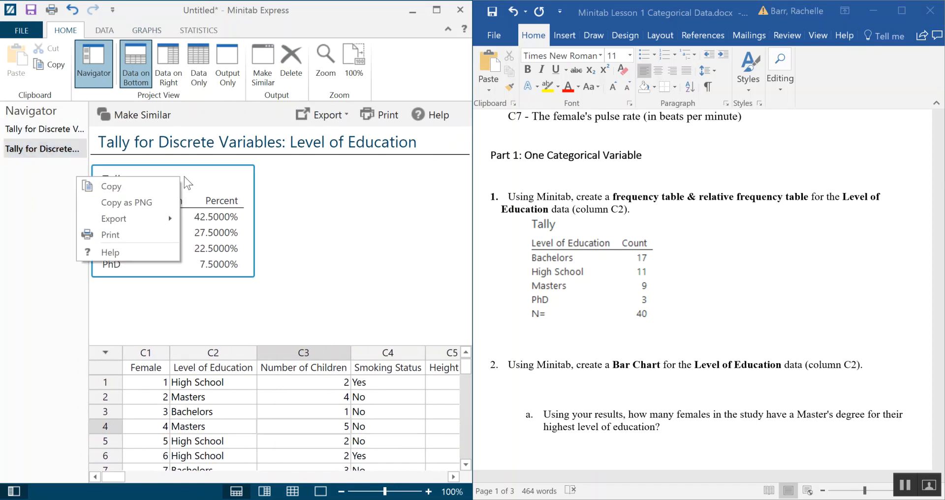
left_click(125, 186)
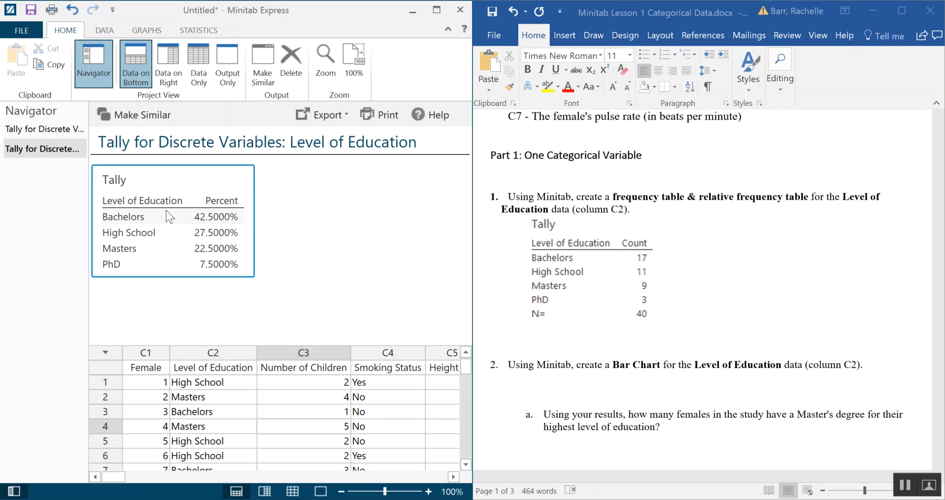
left_click(93, 63)
Paste the percent tally table on a new line below the count tally in the Word document, keeping source formatting
left_click(549, 334)
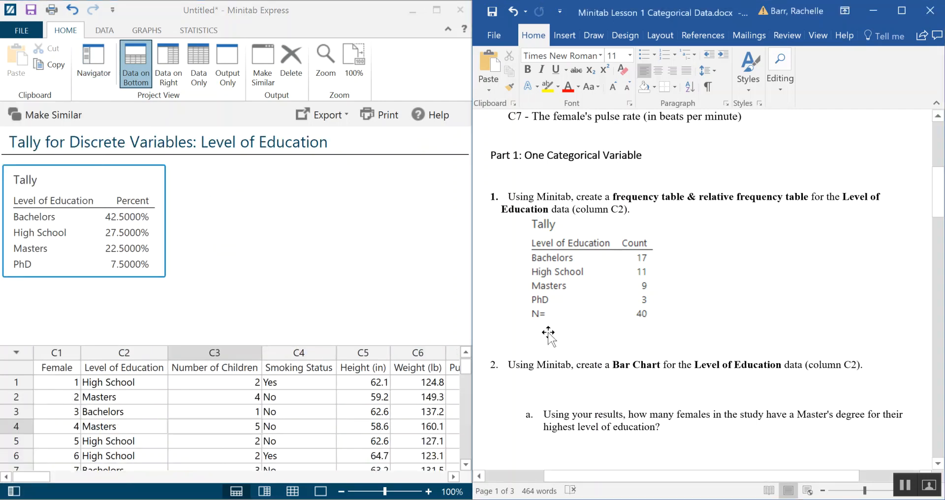
left_click(550, 334)
left_click(553, 342)
key("Return")
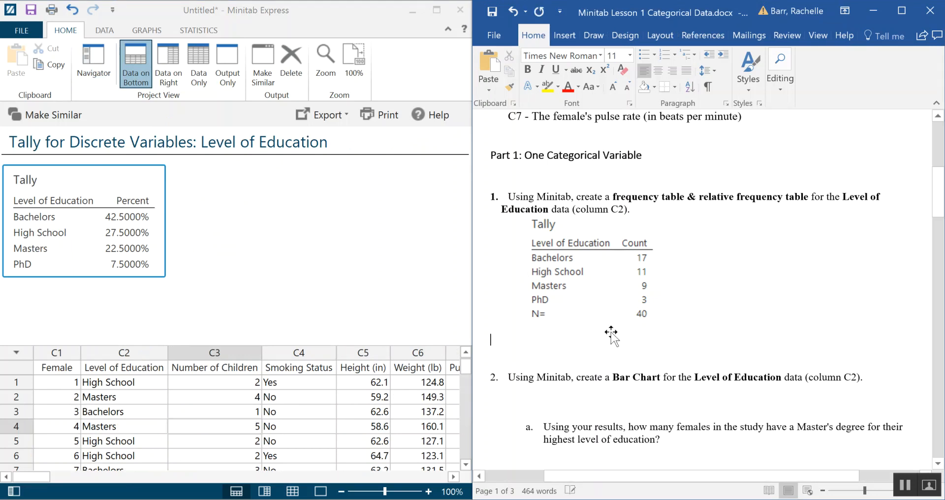
right_click(568, 340)
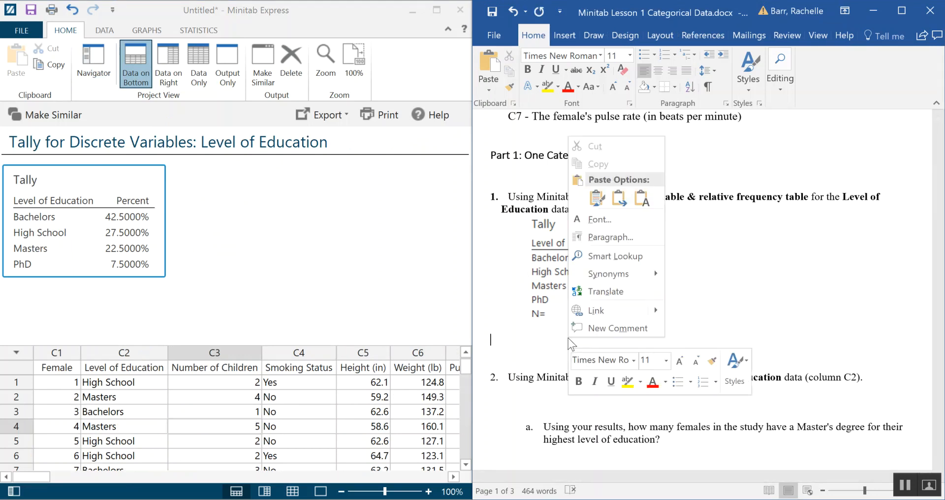
left_click(597, 197)
scroll(724, 281, "down", 3)
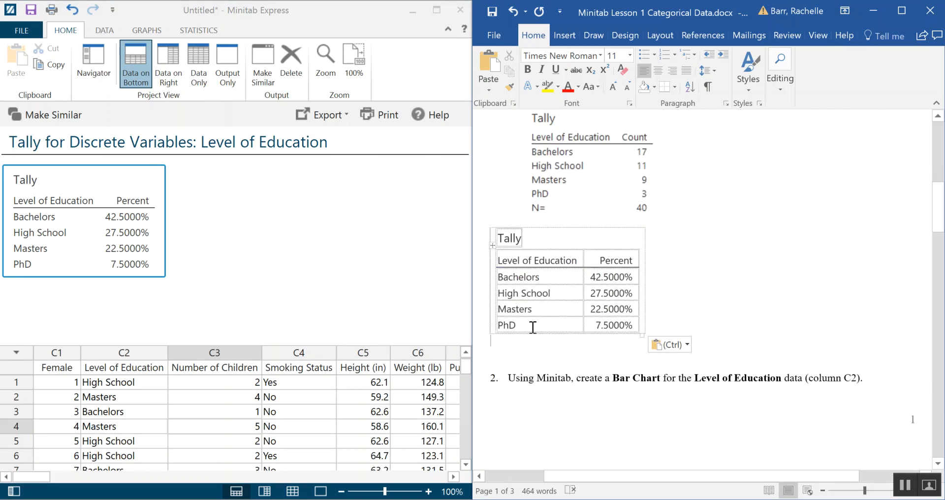
Delete the "Tally" title from the pasted percent table in the Word document
left_click_drag(537, 240, 482, 238)
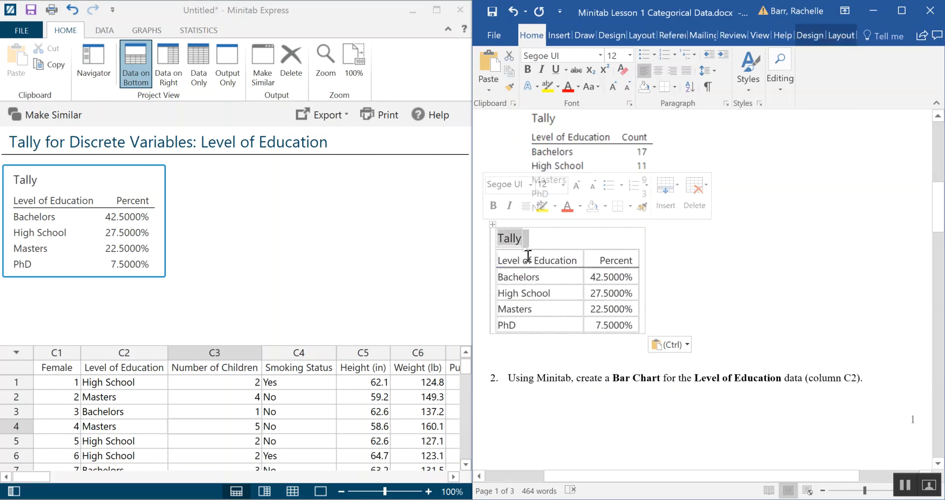
key("BackSpace")
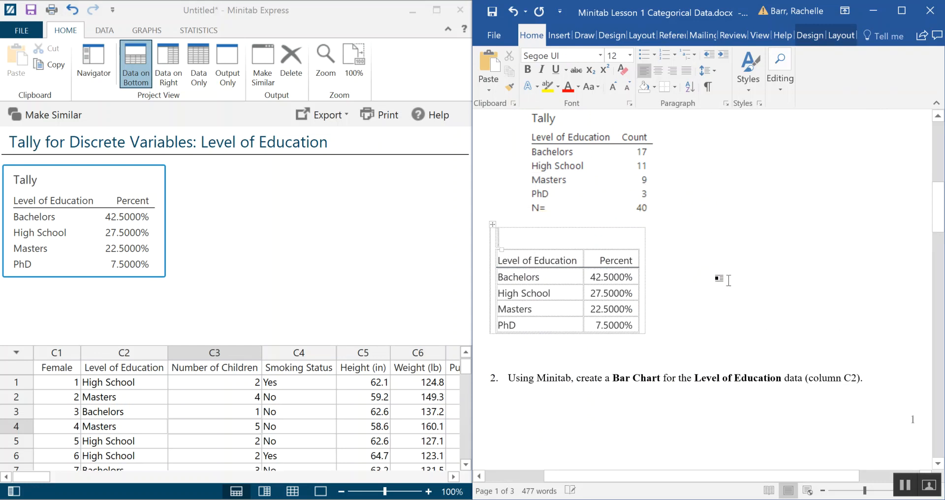
left_click(719, 281)
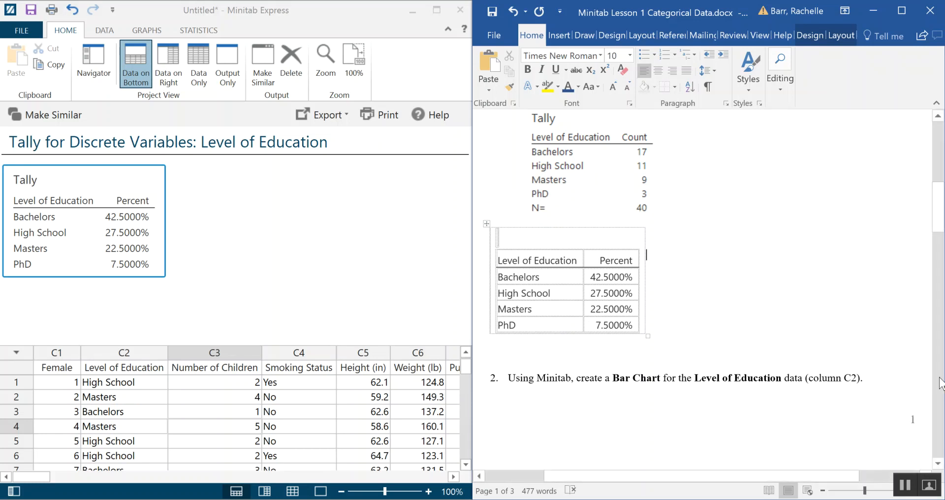
Add two blank lines between the percent table and question 2 in the Word document
scroll(923, 372, "down", 3)
left_click(751, 200)
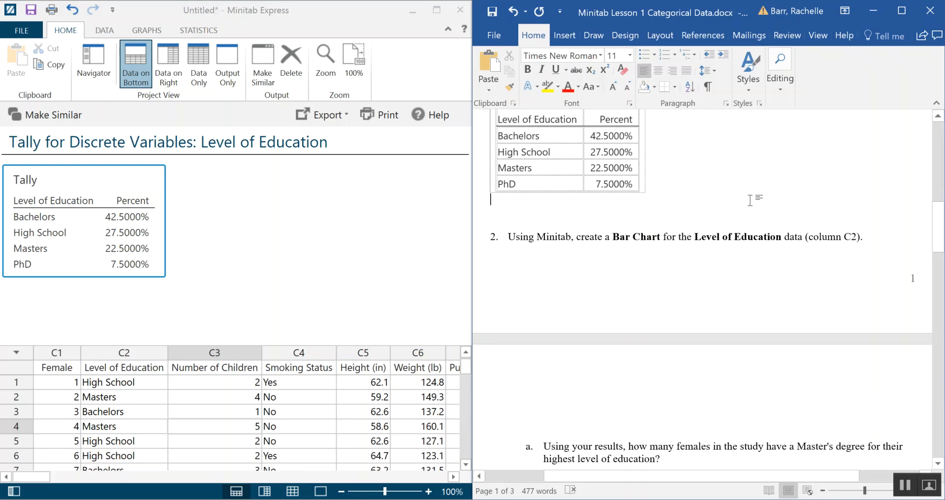
key("Return")
key("Return")
scroll(723, 228, "down", 6)
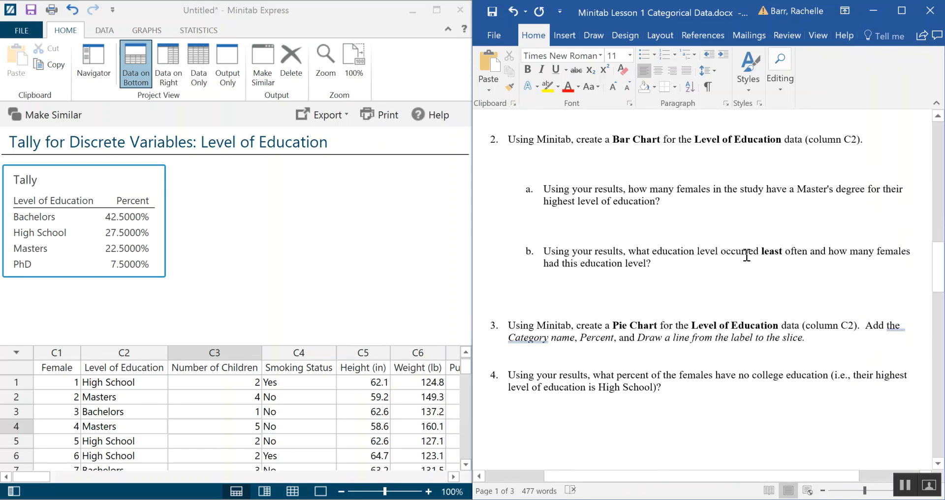
scroll(784, 267, "up", 6)
scroll(590, 229, "down", 6)
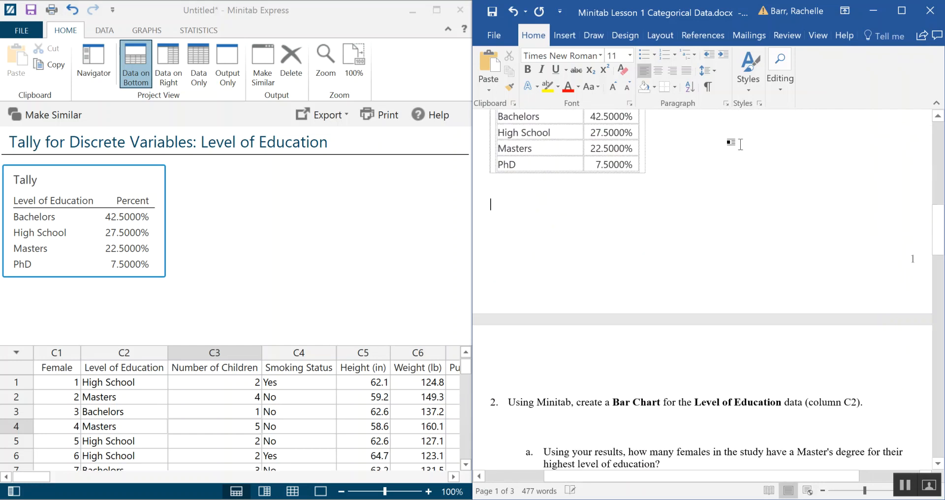
scroll(758, 174, "up", 2)
scroll(756, 177, "down", 1)
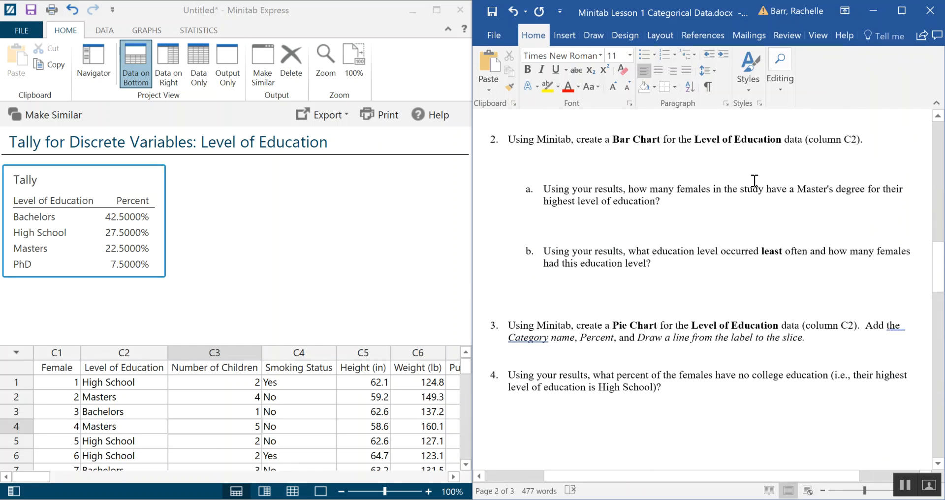
Place the insertion point on the empty line below question 2 and indent it by three tabs
left_click(623, 157)
scroll(601, 162, "up", 1)
key("Tab")
key("Tab")
key("Tab")
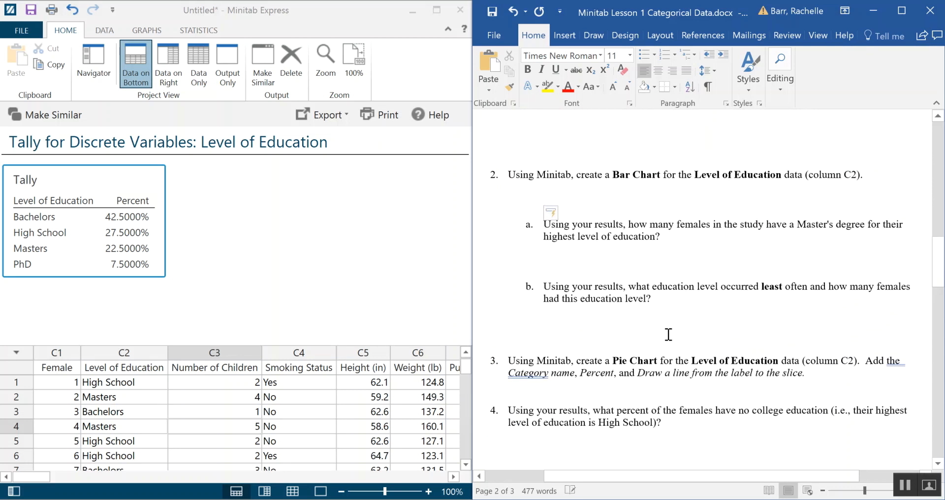
Create a simple bar chart of counts of unique values in Minitab Express with Level of Education as the categorical variable
left_click(149, 33)
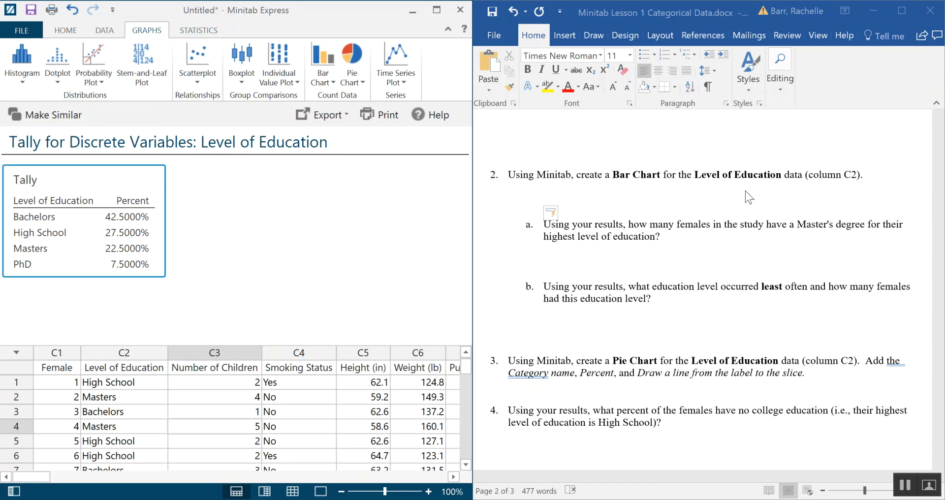
left_click(317, 84)
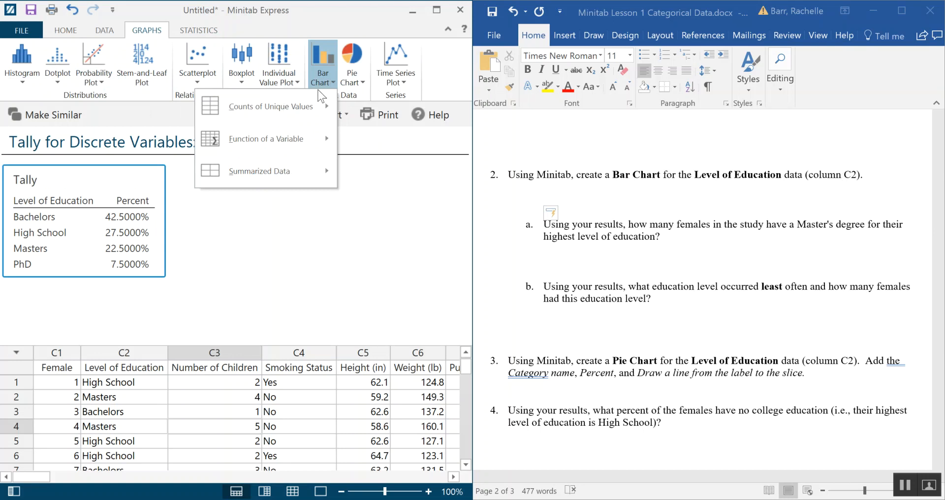
mouse_move(309, 105)
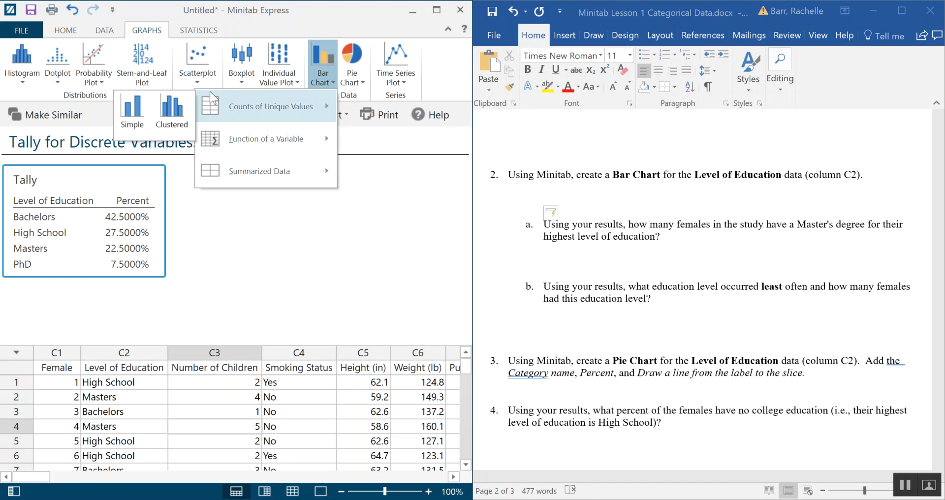
left_click(131, 118)
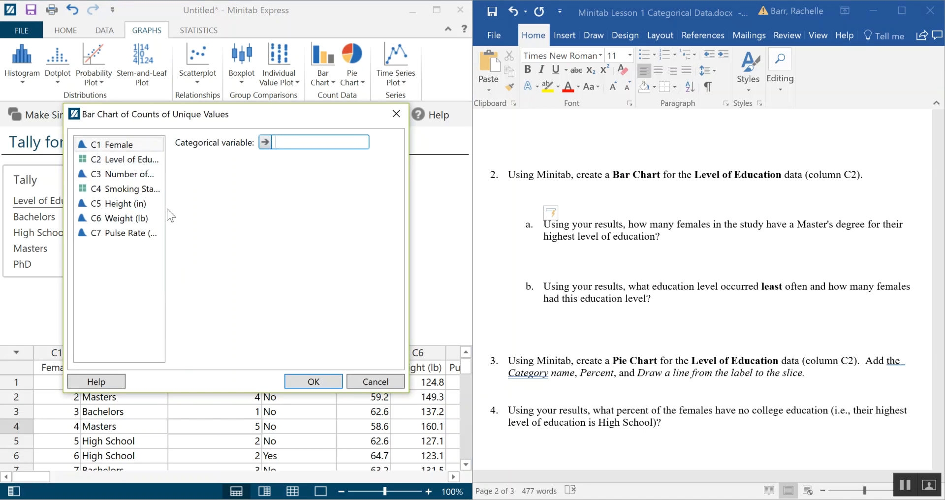
left_click(309, 142)
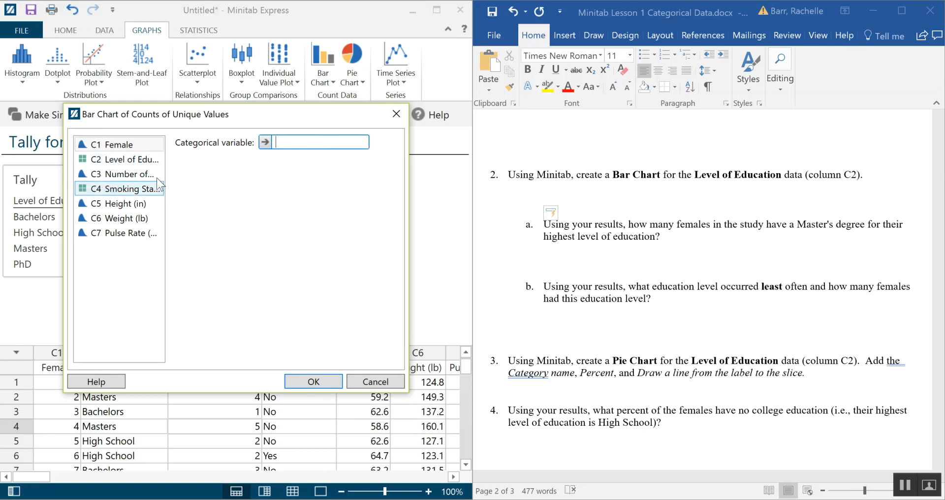
double_click(138, 160)
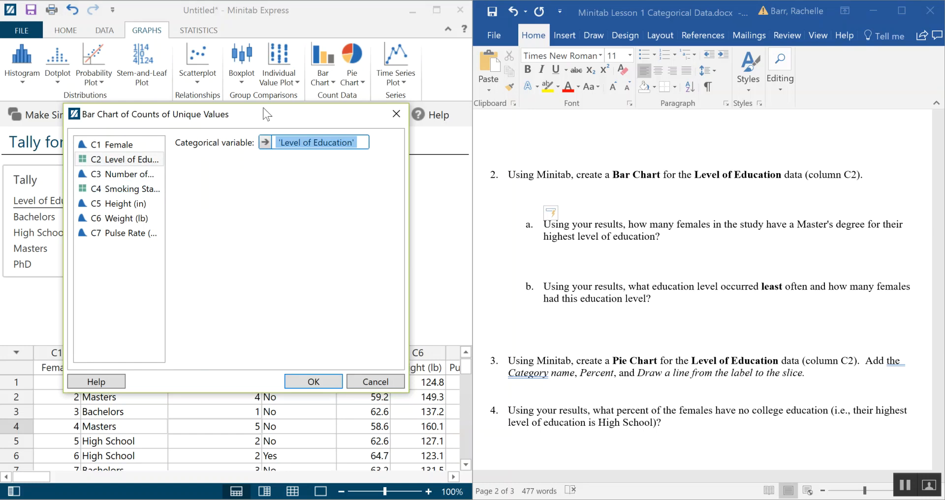
left_click(321, 380)
Copy the Level of Education bar chart from the output, leaving out the summary statistics table
scroll(323, 179, "down", 3)
scroll(359, 199, "up", 3)
scroll(359, 199, "down", 5)
scroll(355, 219, "up", 4)
scroll(356, 222, "down", 5)
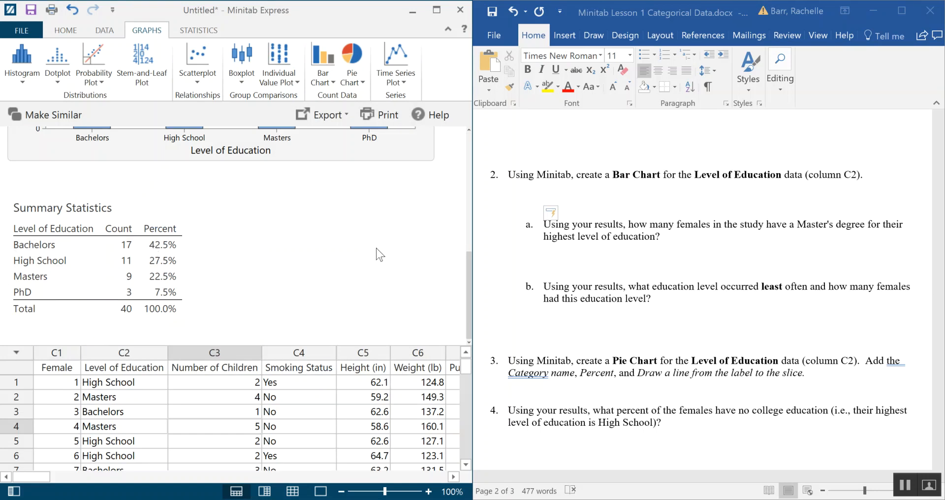
scroll(374, 265, "up", 5)
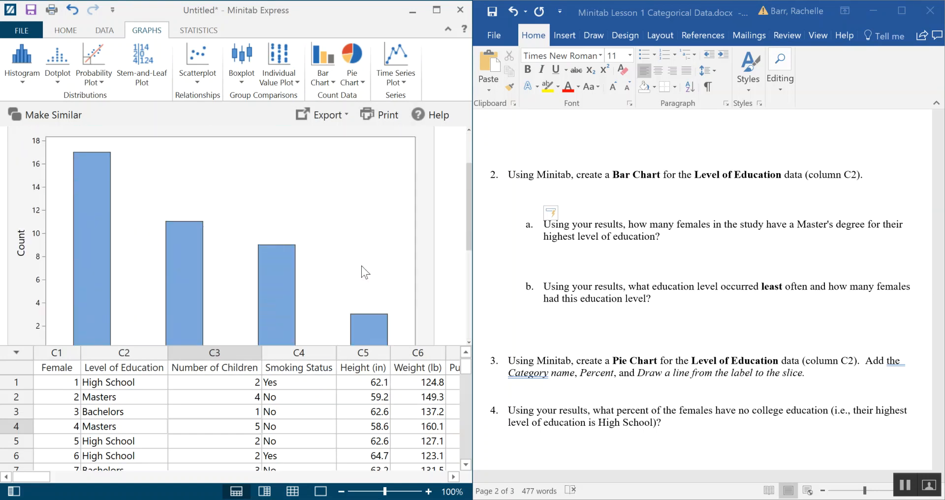
right_click(35, 164)
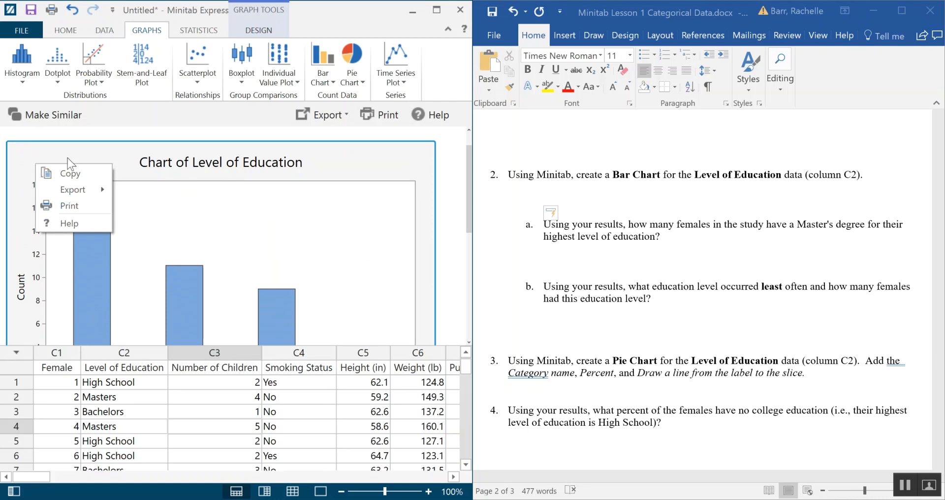
left_click(74, 172)
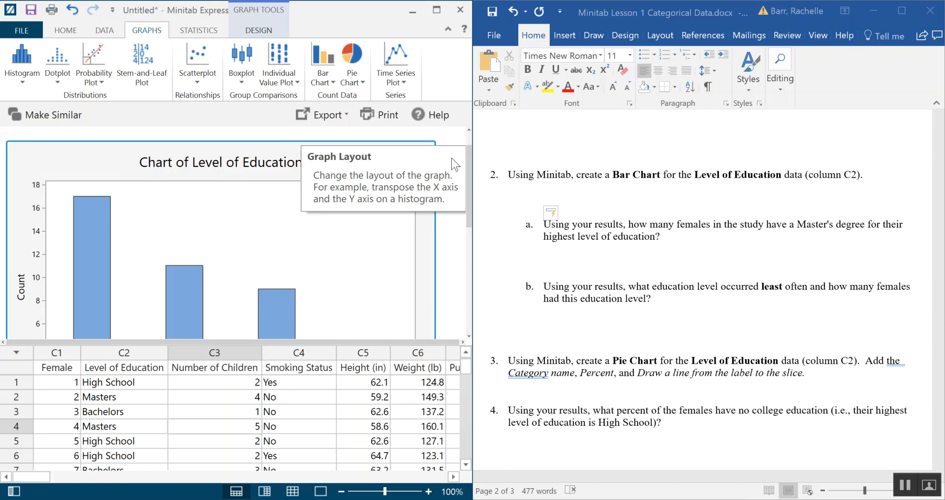
Look over the orientation and sort order options in the bar chart's Graph Layout settings, leaving them at their defaults
left_click(451, 157)
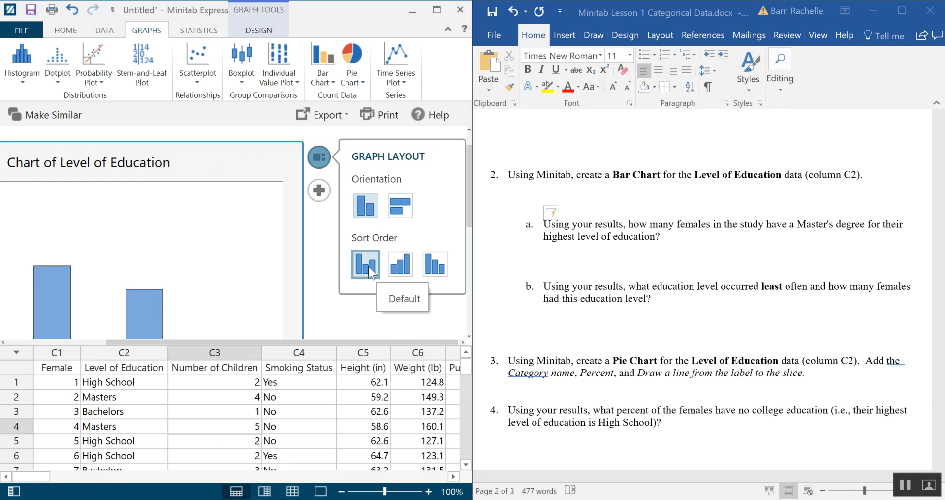
scroll(304, 263, "down", 1)
scroll(304, 263, "up", 2)
scroll(258, 276, "down", 4)
scroll(215, 268, "up", 4)
scroll(161, 270, "down", 2)
scroll(241, 298, "down", 1)
scroll(199, 264, "up", 3)
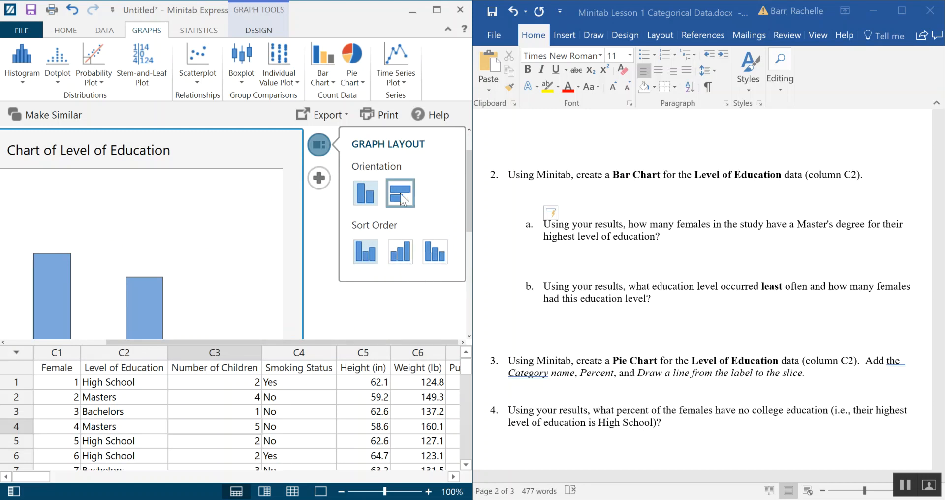
left_click(285, 149)
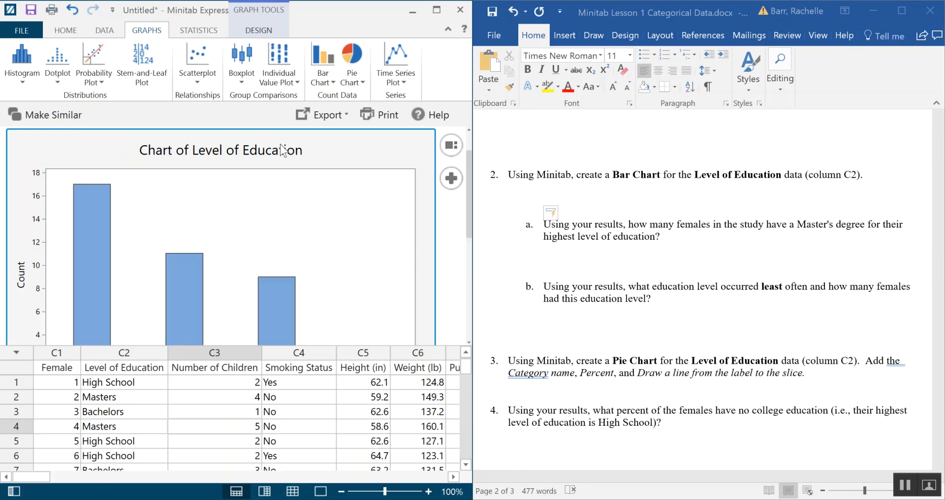
Turn on data labels for the Level of Education bar chart and enlarge the output area above the worksheet
left_click(452, 180)
scroll(429, 183, "down", 1)
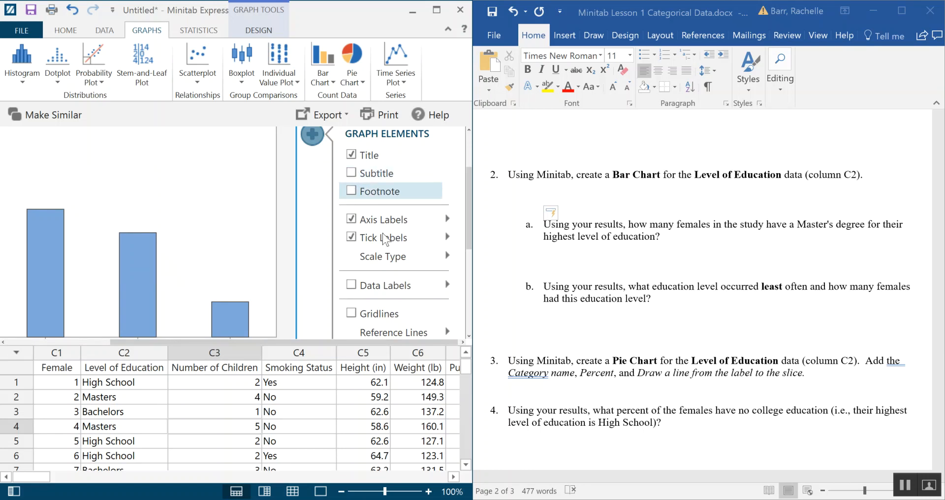
left_click(403, 285)
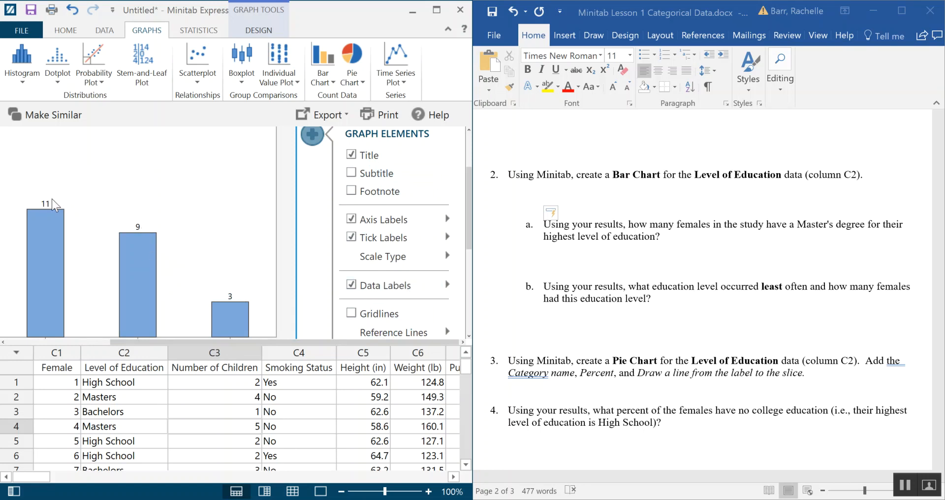
left_click(290, 202)
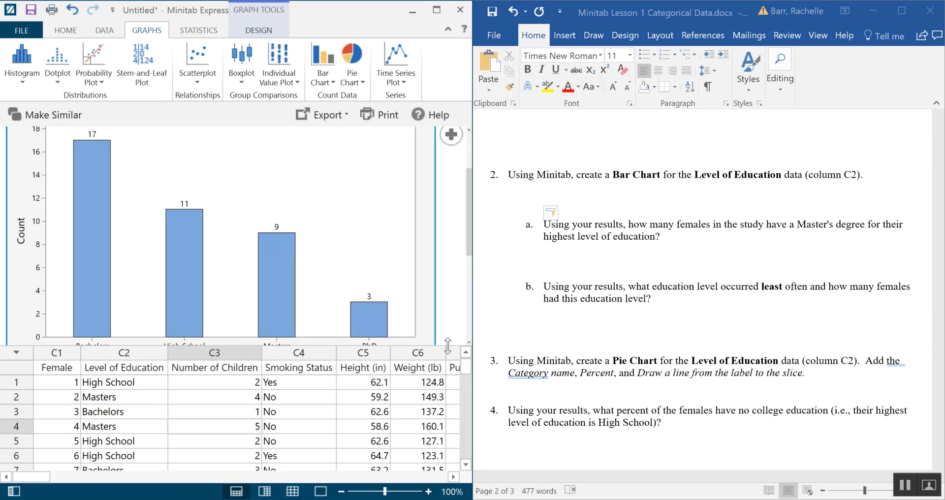
left_click_drag(446, 344, 446, 414)
mouse_move(355, 310)
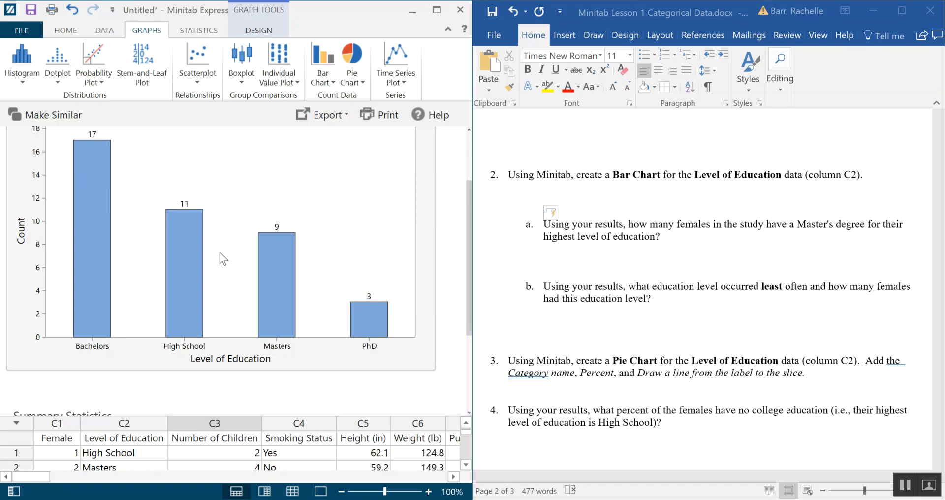
Copy the labelled bar chart and paste it on the empty line below question 2 in the Word document
mouse_move(176, 254)
right_click(22, 324)
left_click(55, 334)
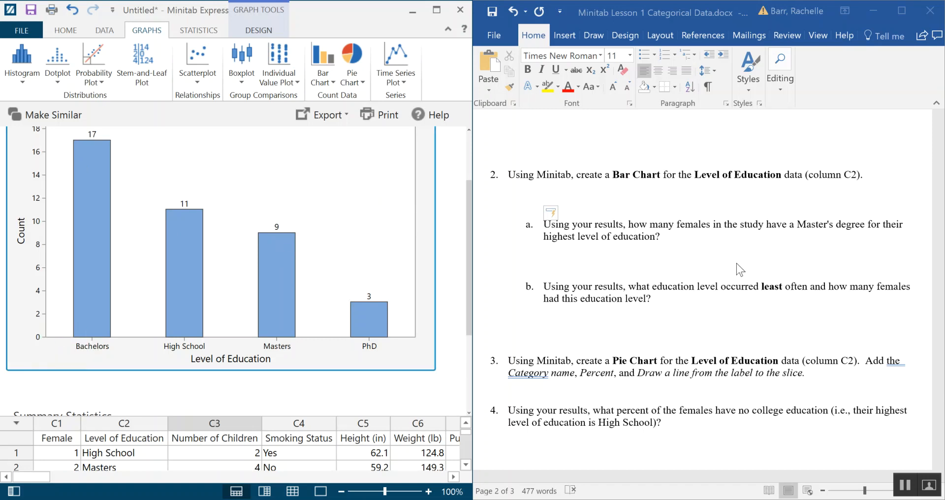
left_click(633, 197)
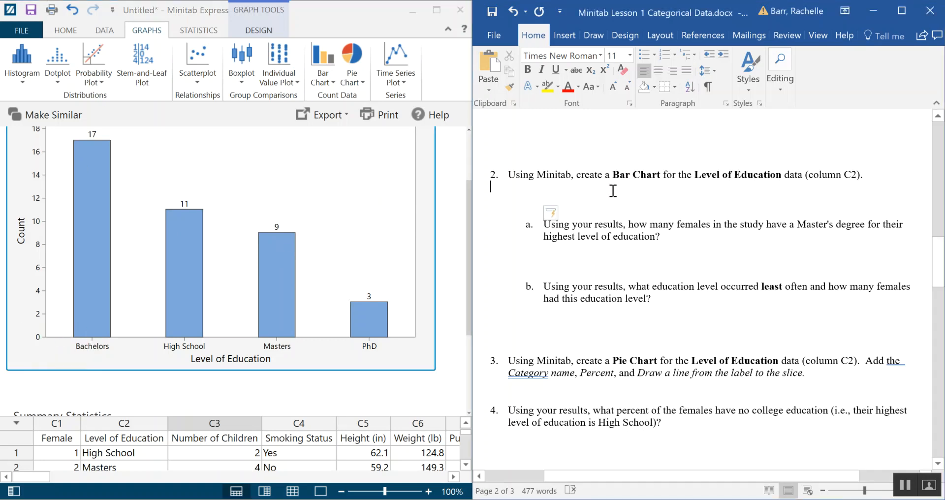
key("ctrl+v")
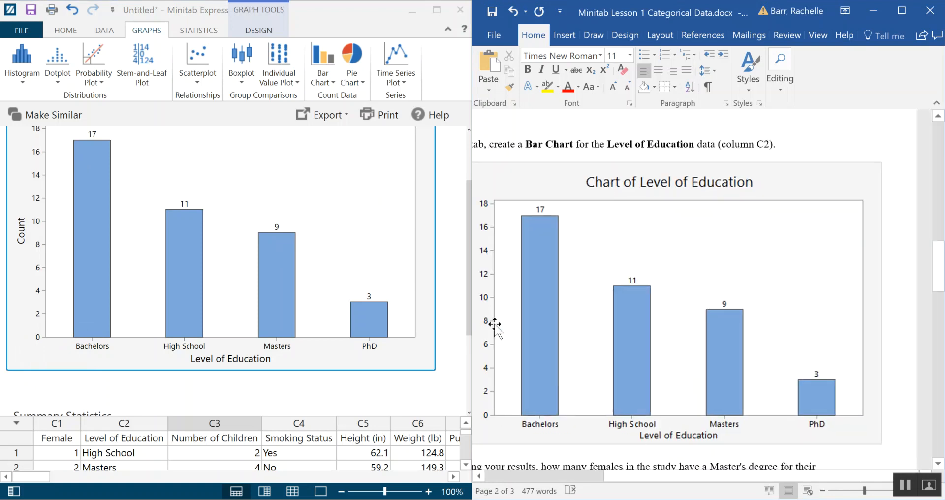
left_click_drag(472, 313, 469, 308)
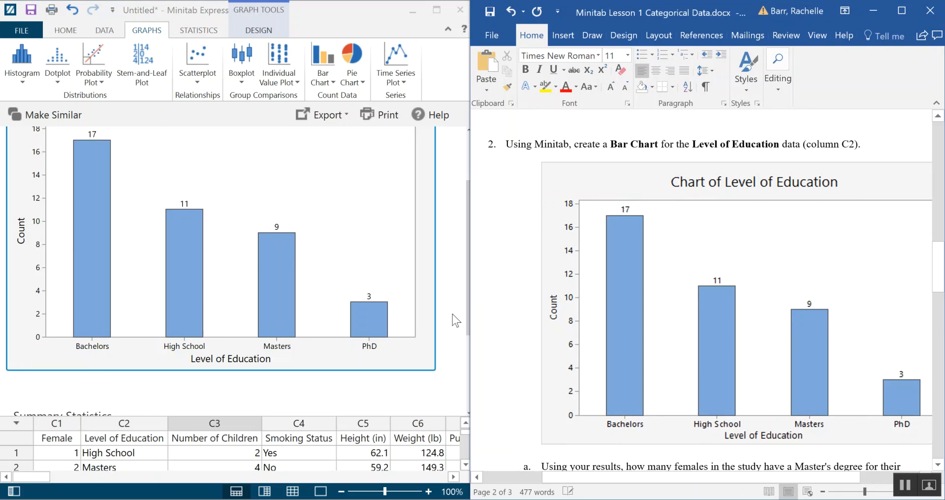
left_click_drag(469, 302, 472, 302)
Examine the Level of Education bar chart in Minitab Express and its pasted copy above questions 2a and 2b in Word
scroll(432, 218, "up", 3)
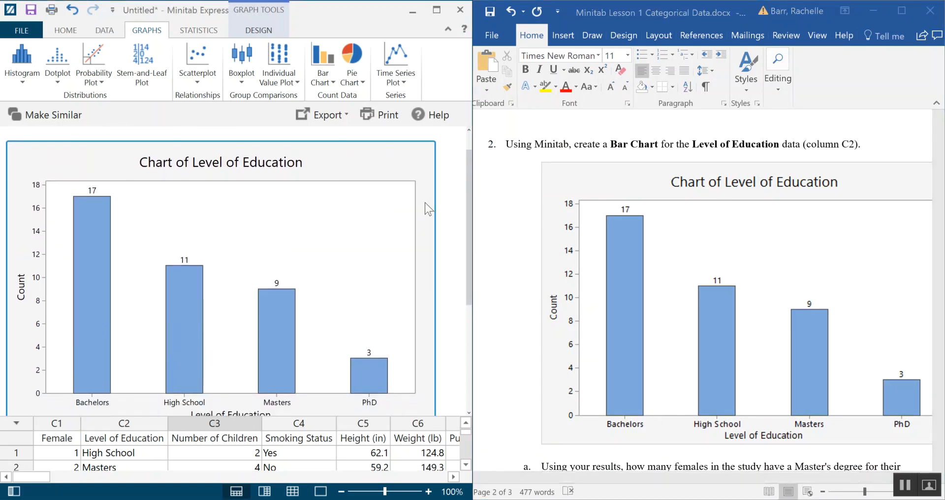
left_click(410, 160)
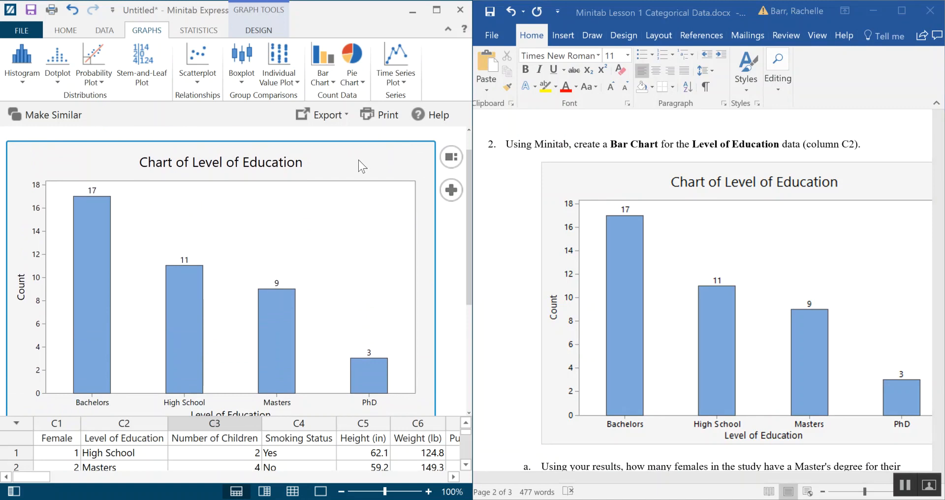
scroll(363, 166, "up", 1)
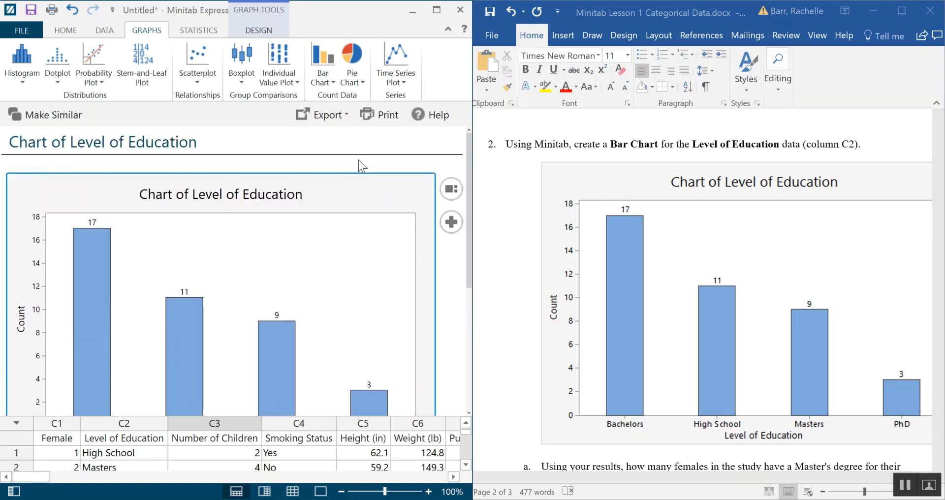
scroll(393, 180, "down", 1)
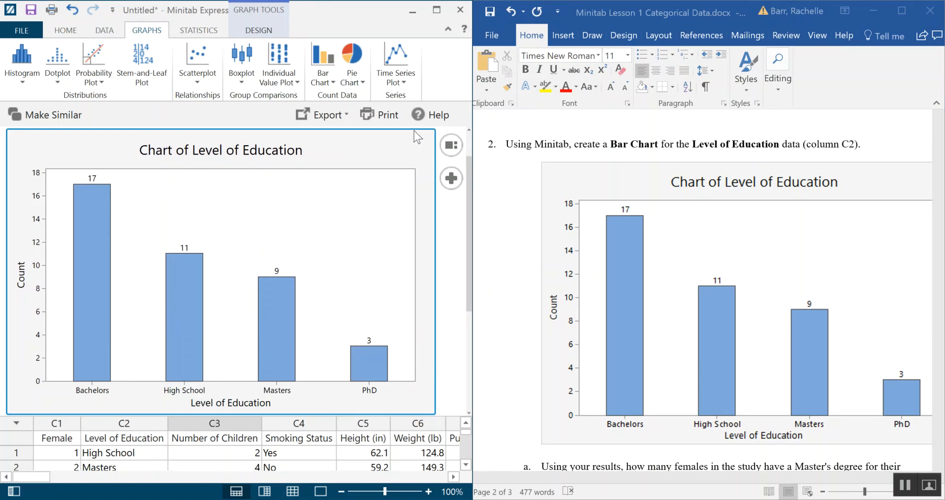
scroll(886, 287, "down", 2)
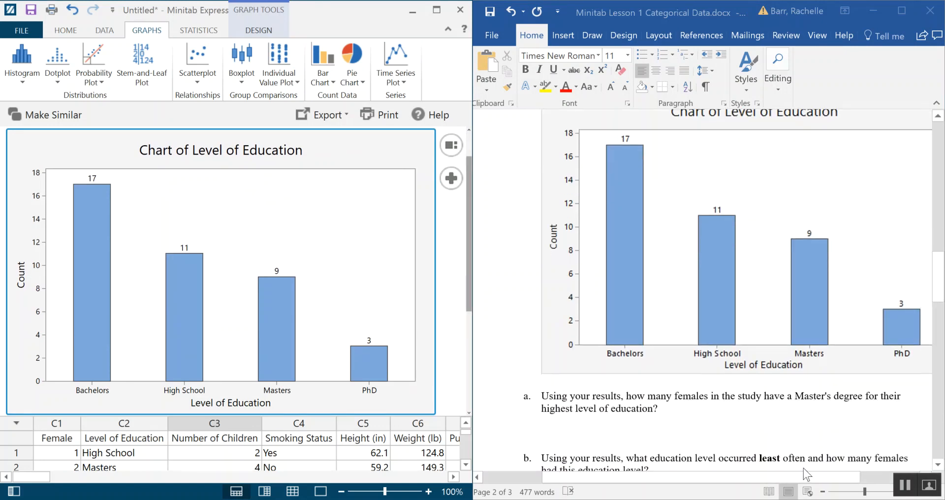
left_click_drag(810, 477, 847, 480)
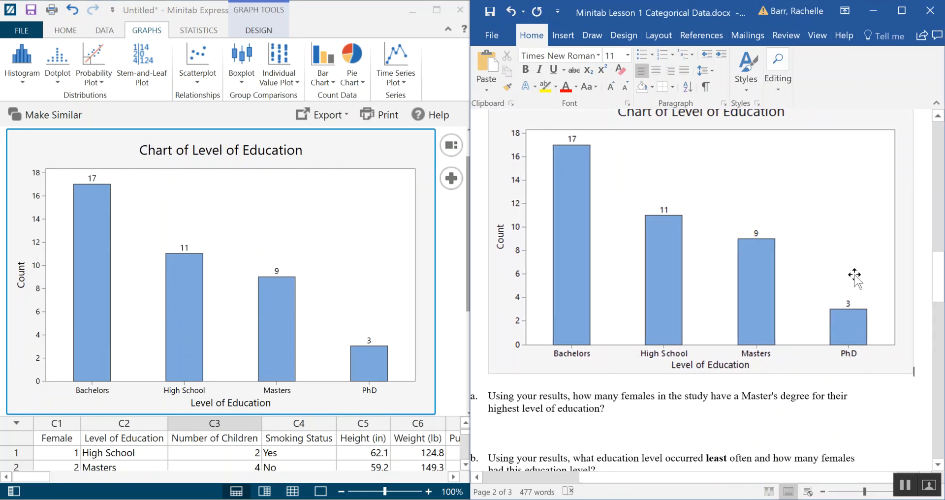
scroll(847, 241, "down", 3)
scroll(847, 238, "up", 3)
scroll(529, 398, "down", 2)
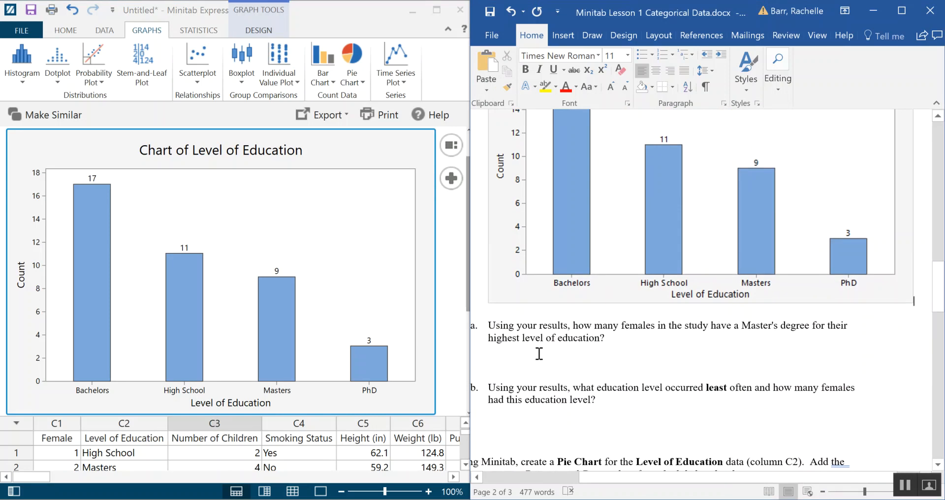
Indent the empty line below question 2a and enter the answer "There are 9 that have a masters degree"
left_click(598, 355)
key("Tab")
key("Tab")
key("Tab")
key("Tab")
key("Tab")
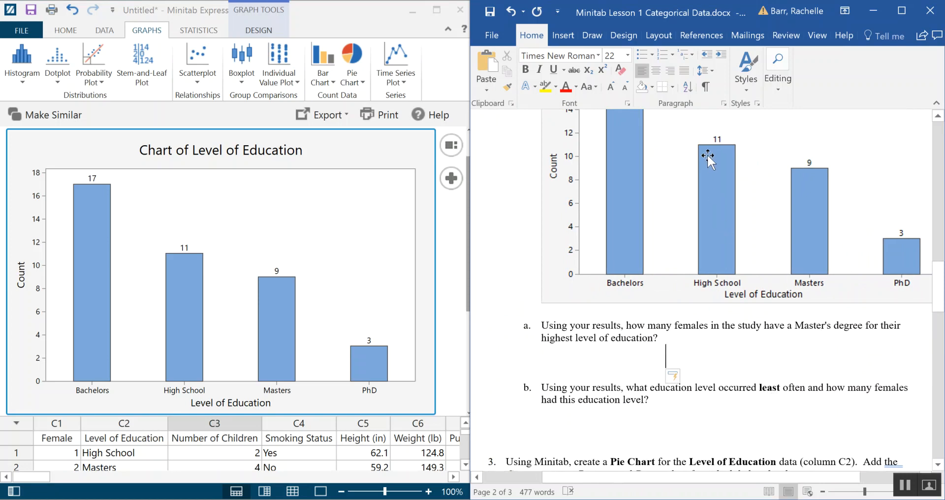
type("Ther")
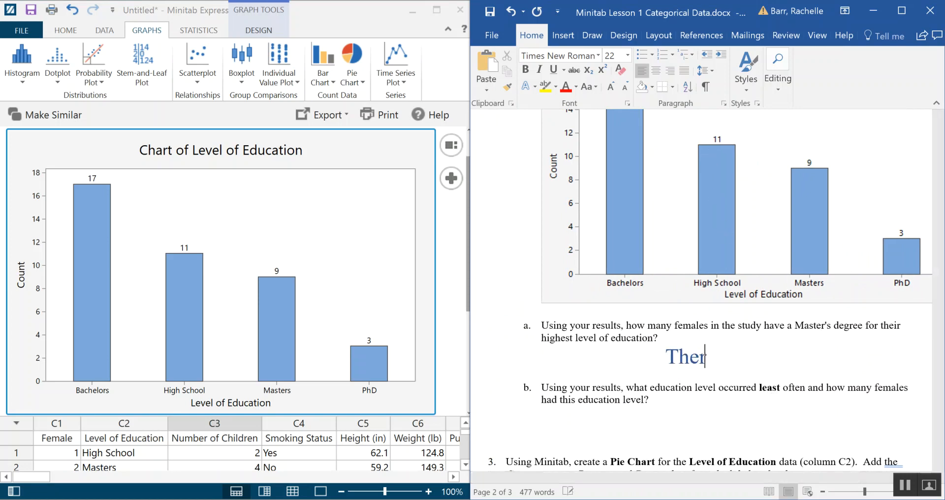
type("e are 9 that hae")
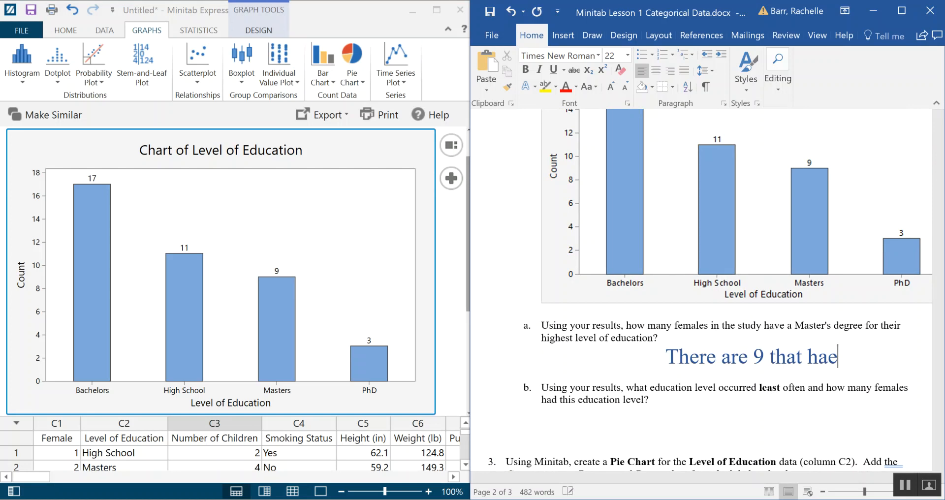
key("BackSpace")
type("ve a ms")
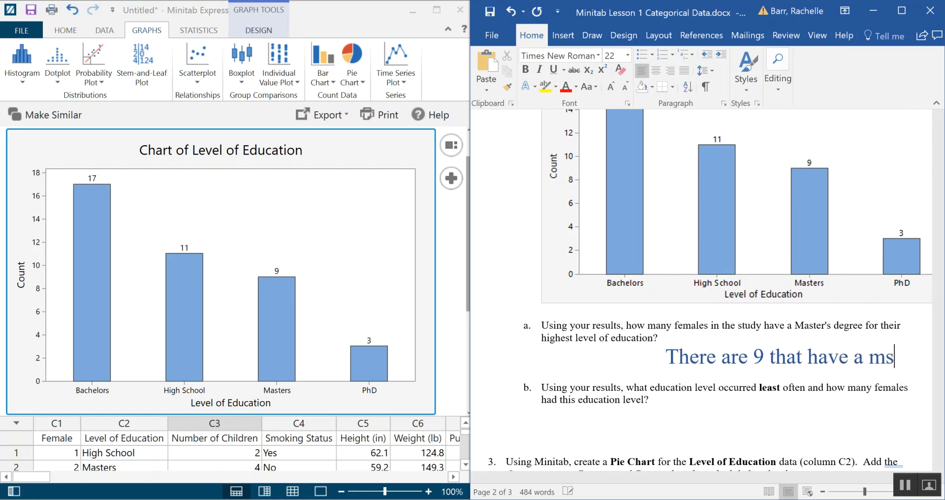
key("BackSpace")
type("aster")
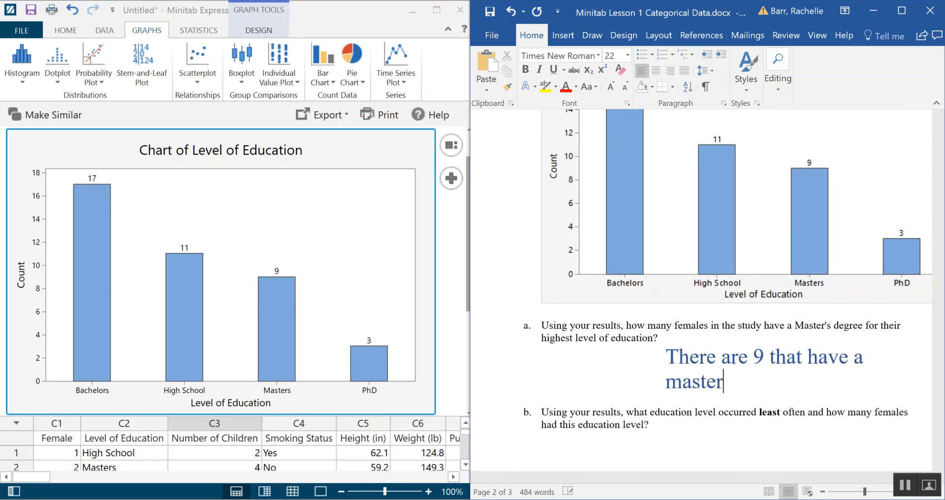
type("s degree")
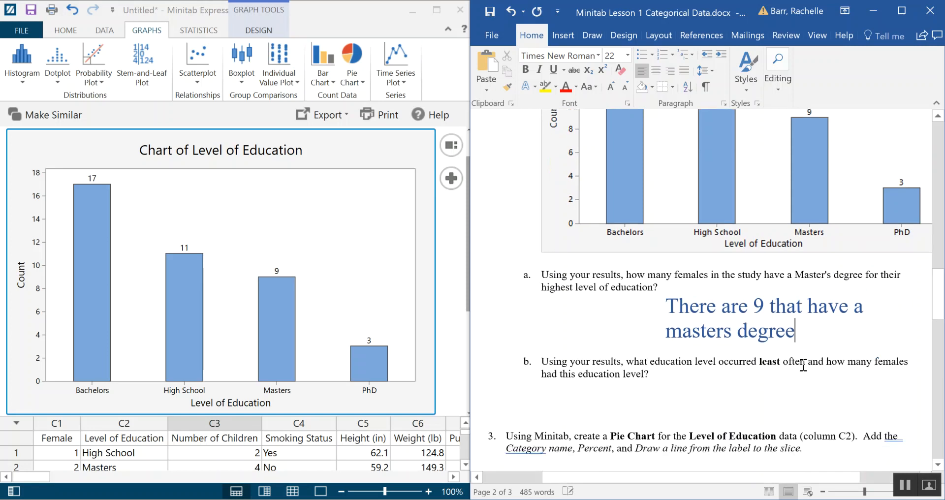
Place the insertion point on the empty line below question 2b and indent it with tabs
scroll(801, 361, "down", 5)
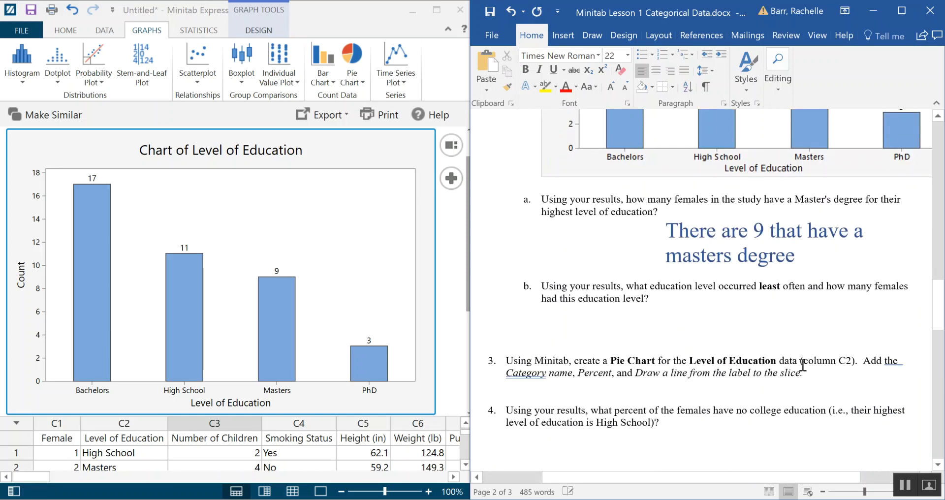
left_click(626, 308)
key("Tab")
key("Tab")
key("Tab")
key("Tab")
key("Tab")
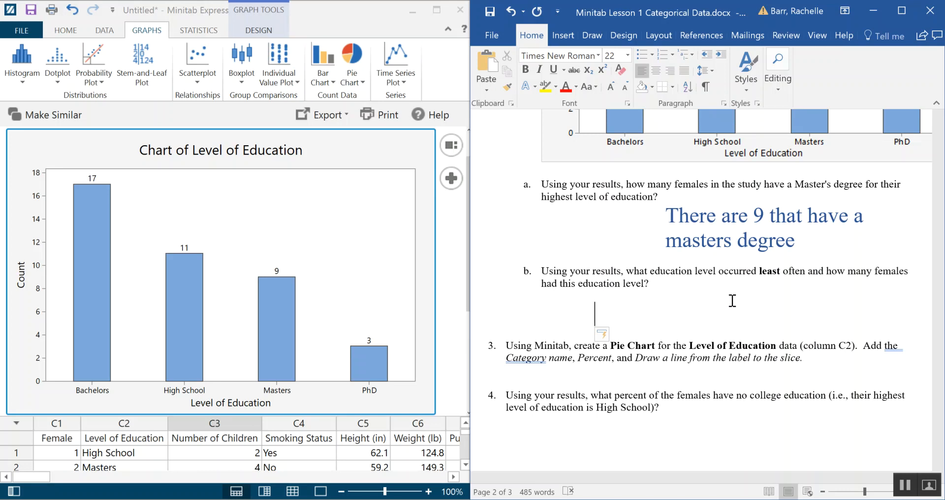
Enter "Ph.D. is the least occuing and only 3 females have one." as the answer to question 2b
type("Ph.")
type("D. i")
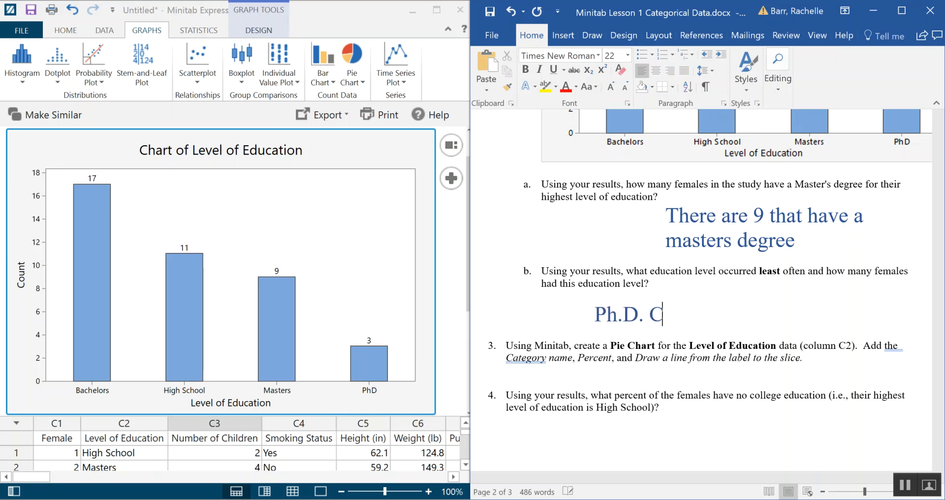
type("s the the")
key("BackSpace")
key("BackSpace")
key("BackSpace")
key("BackSpace")
type("l")
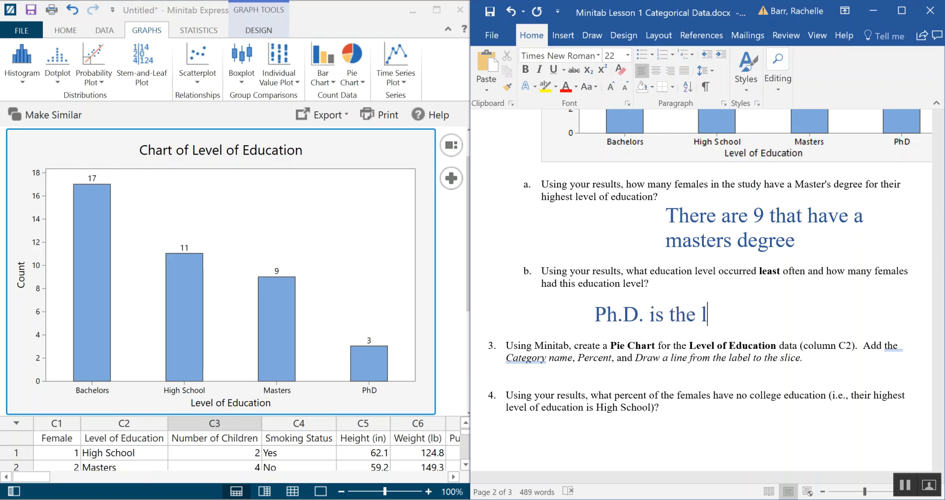
type("each")
key("BackSpace")
key("BackSpace")
type("th")
key("BackSpace")
key("BackSpace")
type("st occuing")
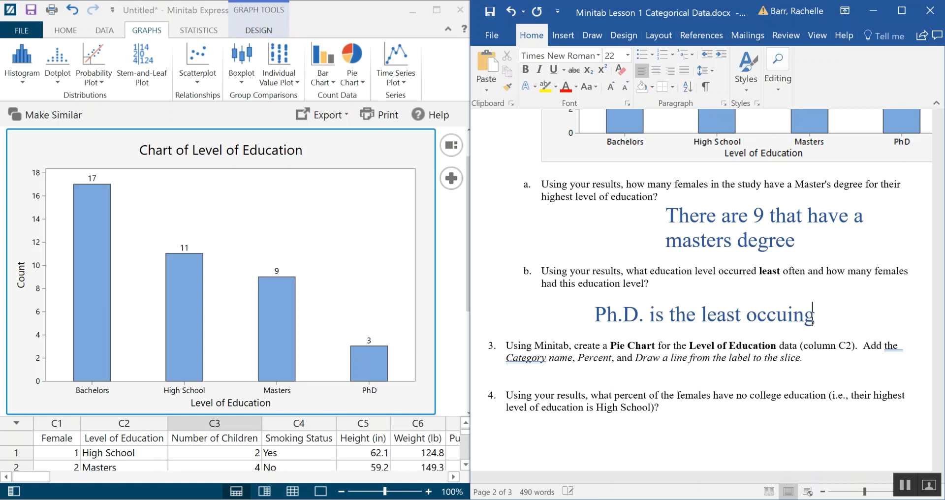
type(" and only ")
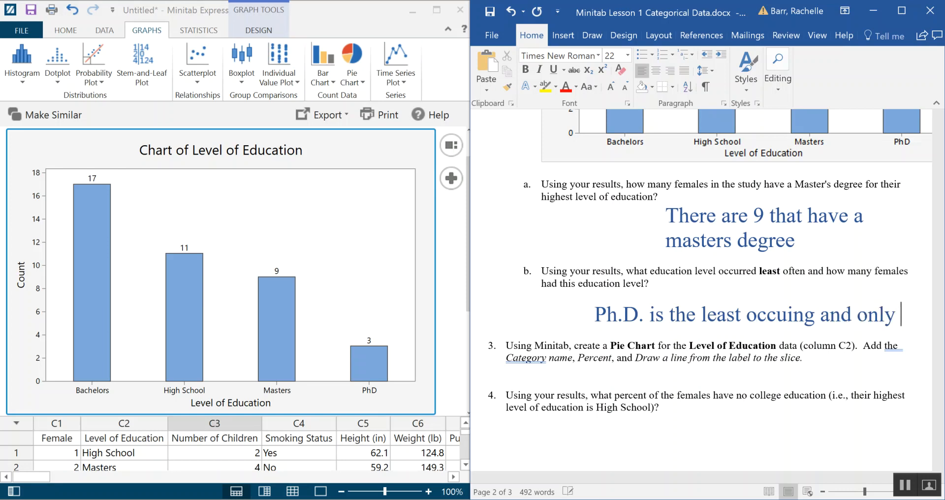
type("3 females have ")
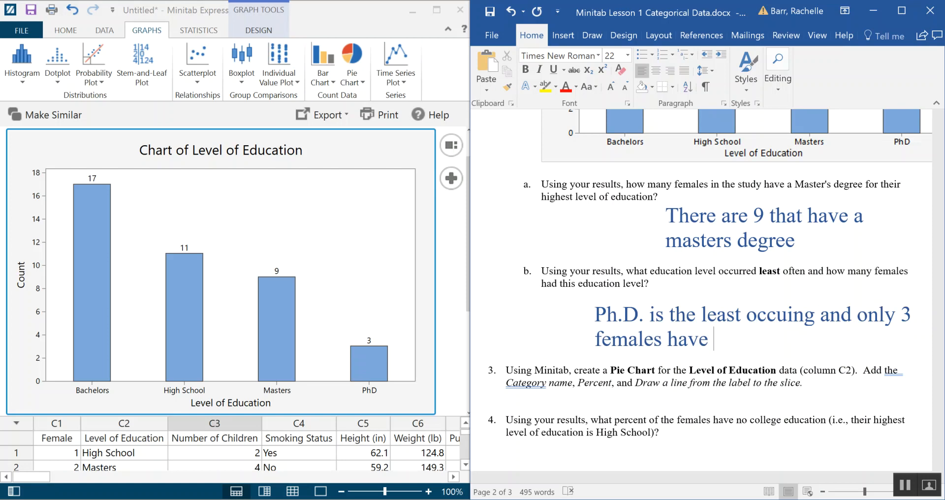
type("one.")
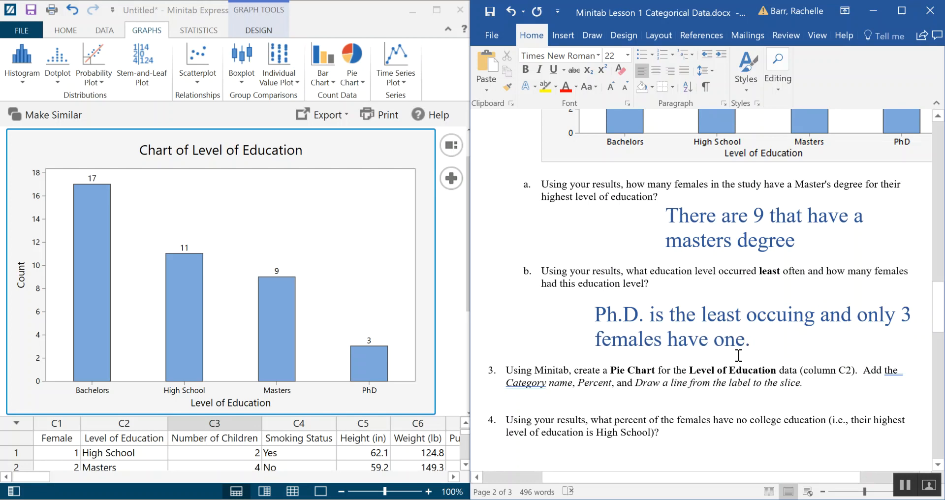
Add blank lines below the answer to question 2b to push question 3 onto the next page
key("Return")
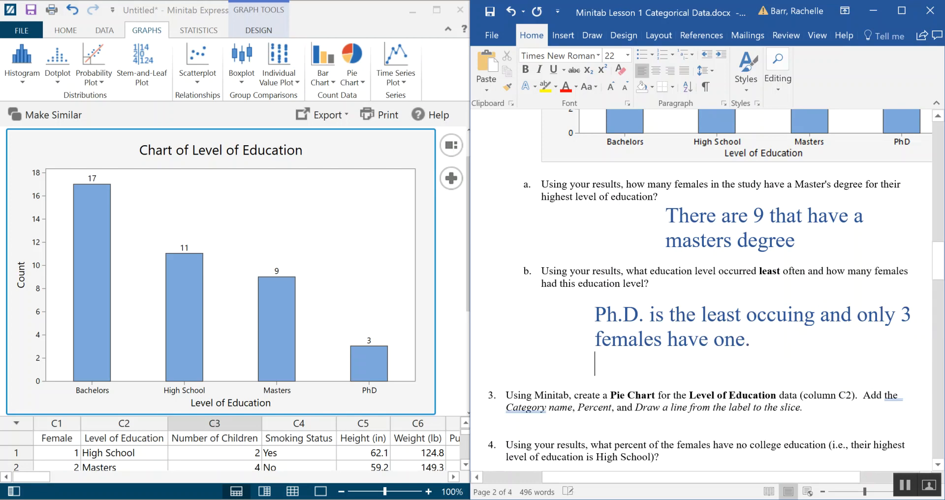
scroll(846, 369, "down", 3)
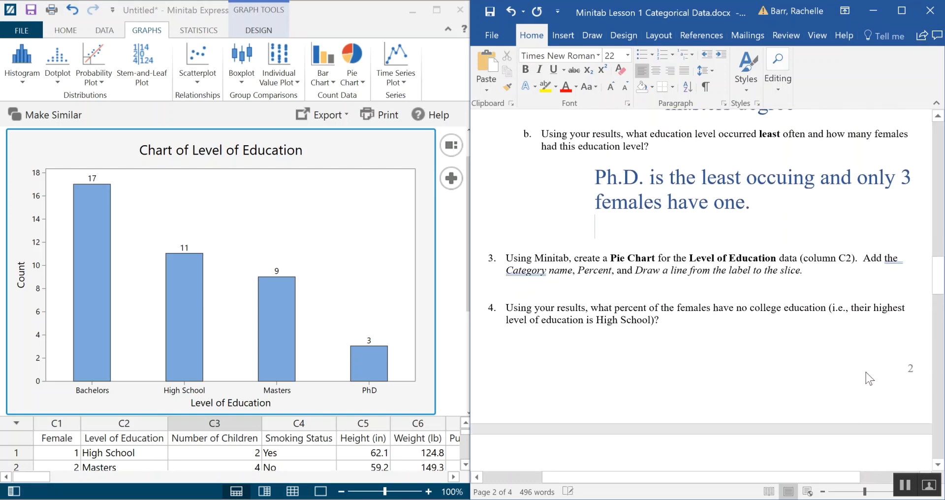
key("Return")
key("Return")
key("Return")
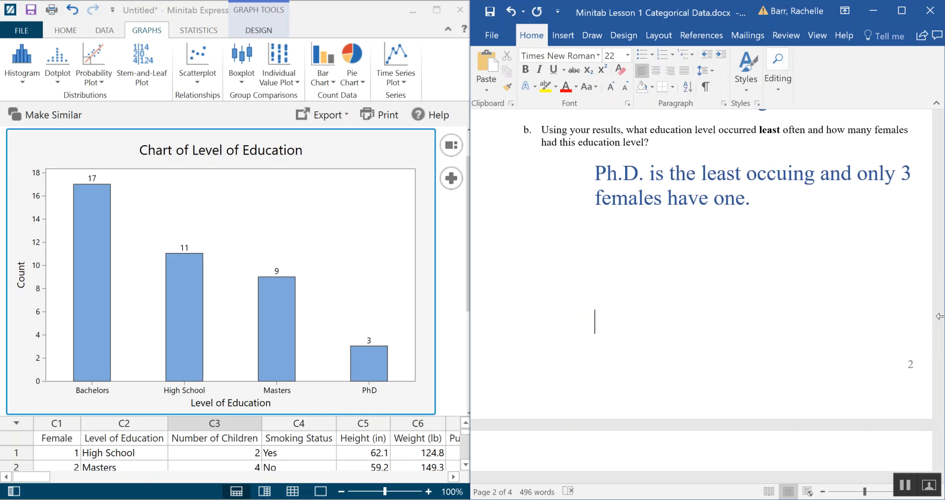
Create a pie chart in Minitab Express from the counts of unique values of the Level of Education column
scroll(761, 246, "up", 3)
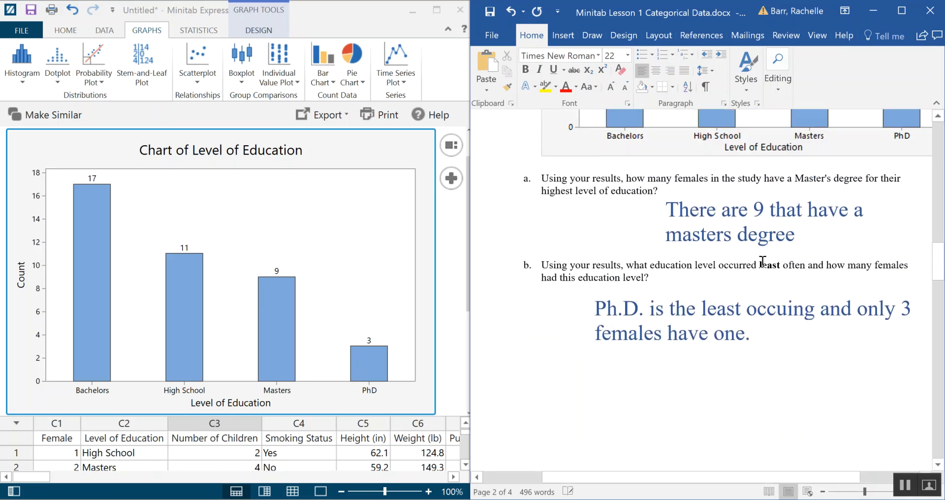
scroll(775, 263, "down", 8)
scroll(788, 261, "down", 2)
left_click(583, 263)
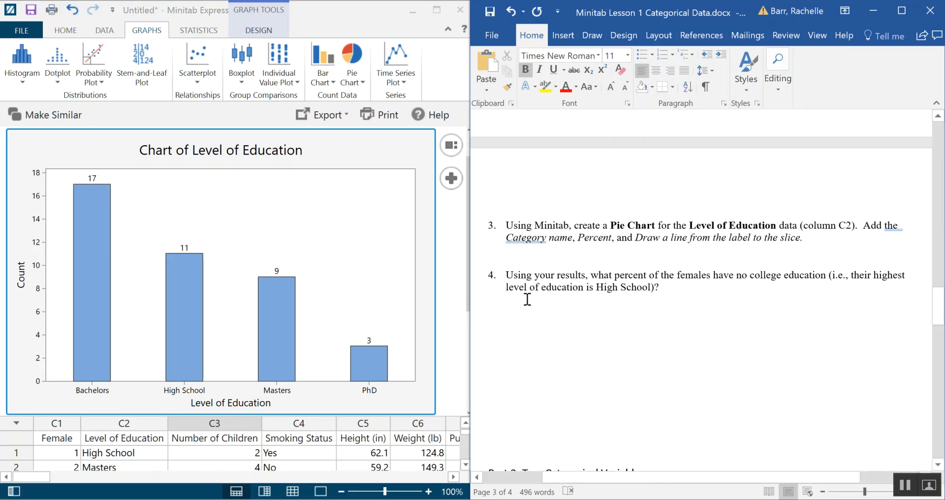
left_click(455, 295)
left_click(599, 266)
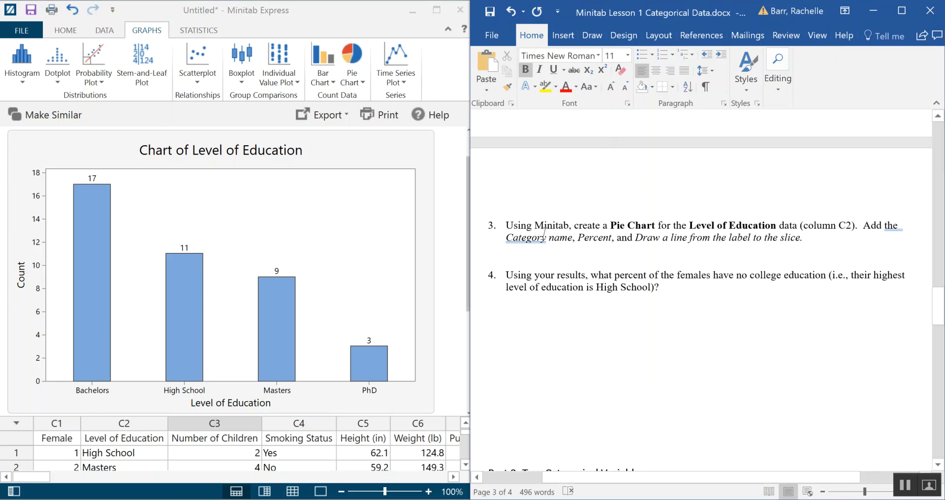
left_click(359, 83)
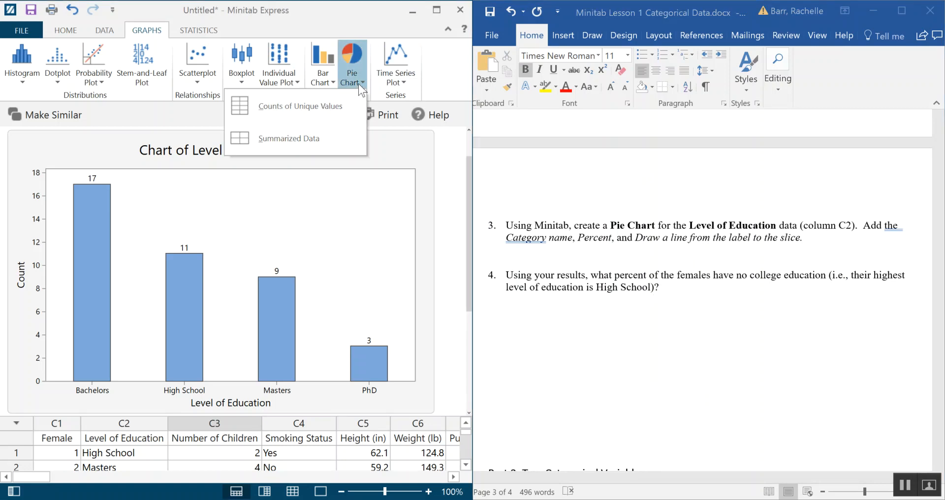
left_click(287, 113)
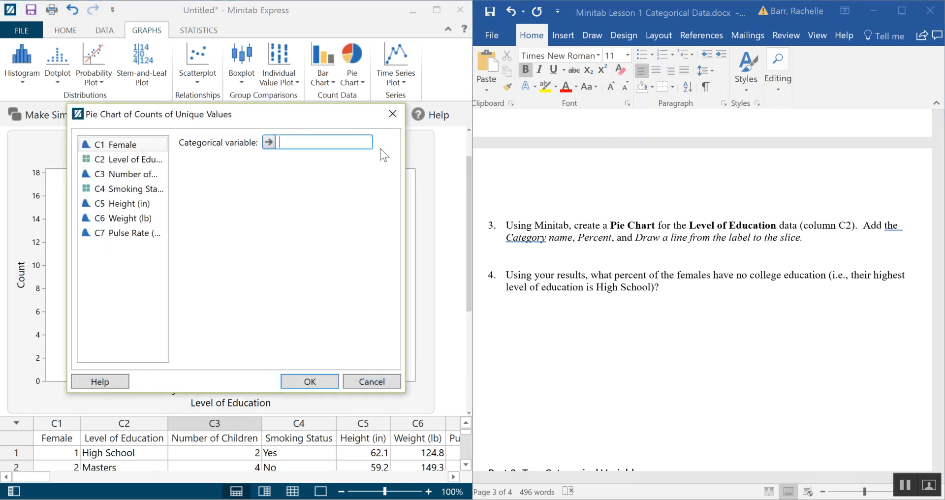
double_click(134, 160)
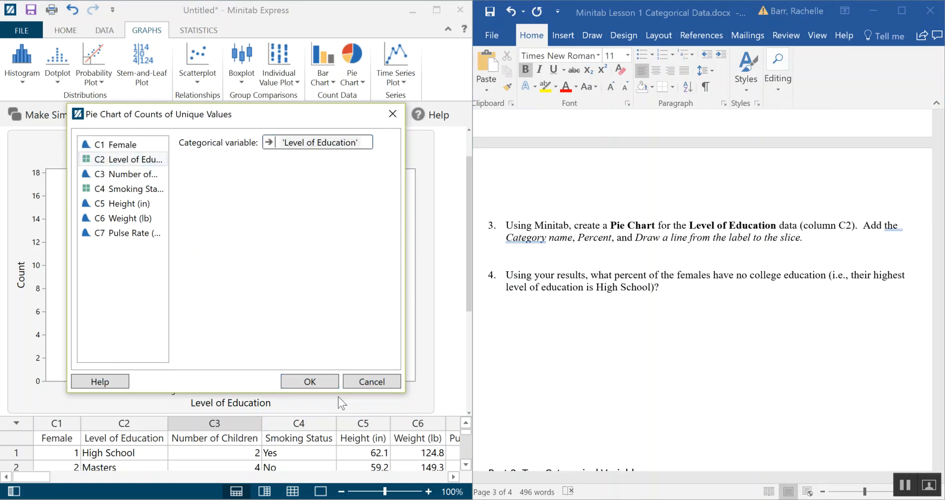
left_click(312, 382)
scroll(443, 264, "down", 1)
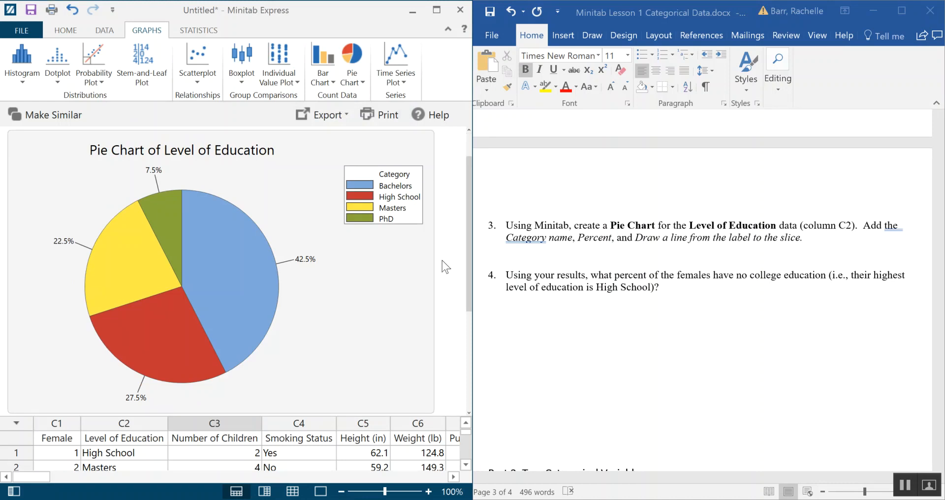
scroll(445, 267, "down", 1)
scroll(445, 267, "up", 1)
Add the category name to the slice labels of the Level of Education pie chart
mouse_move(215, 228)
mouse_move(173, 290)
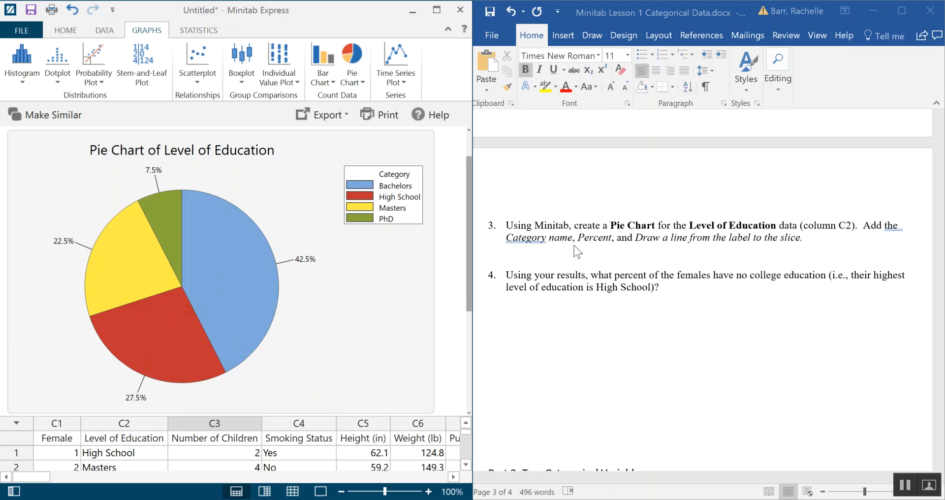
left_click(389, 256)
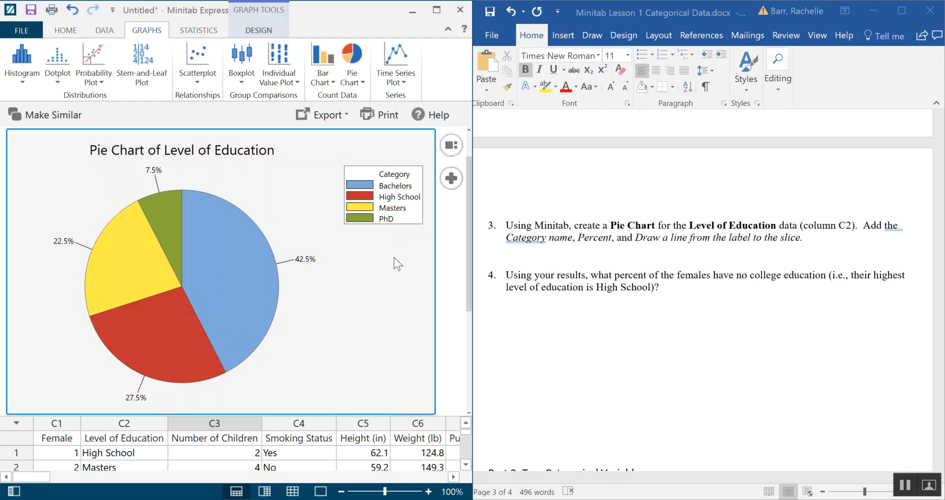
left_click(450, 181)
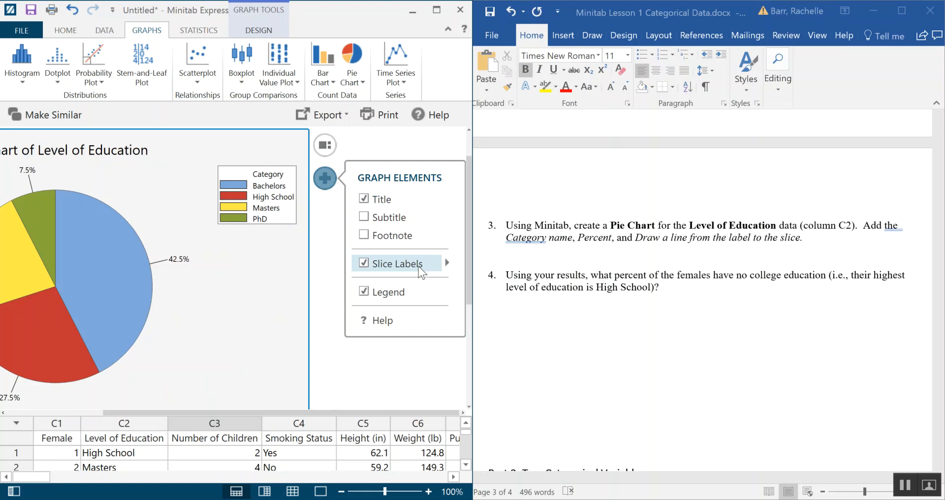
left_click(448, 265)
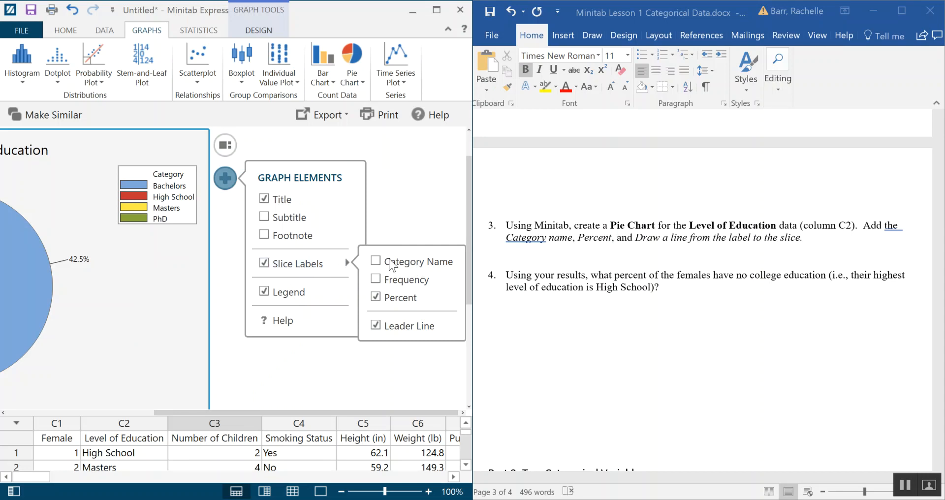
left_click(418, 263)
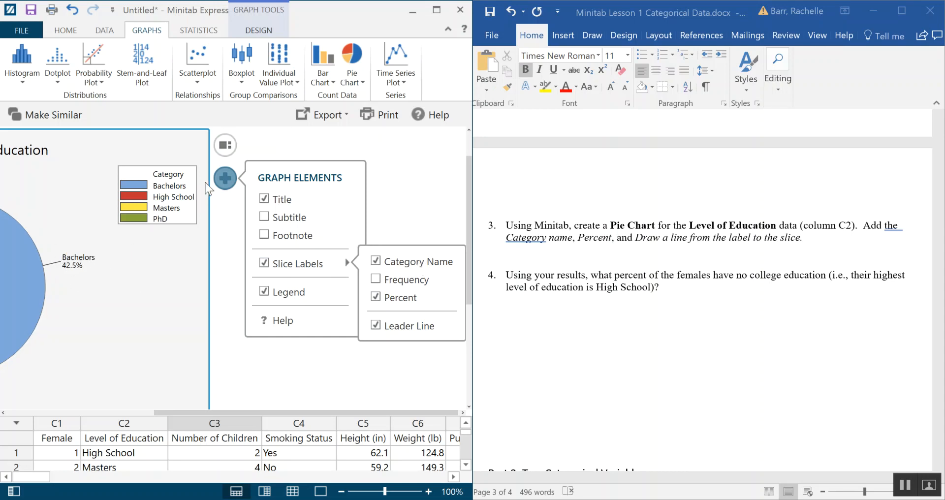
left_click(220, 183)
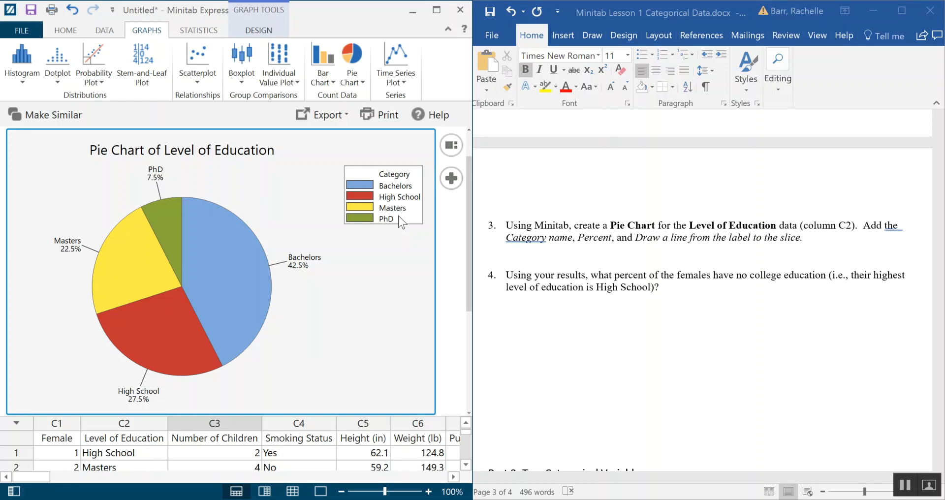
Copy the labelled pie chart and paste it on the empty line below question 3 in the Word document
right_click(40, 170)
left_click(89, 182)
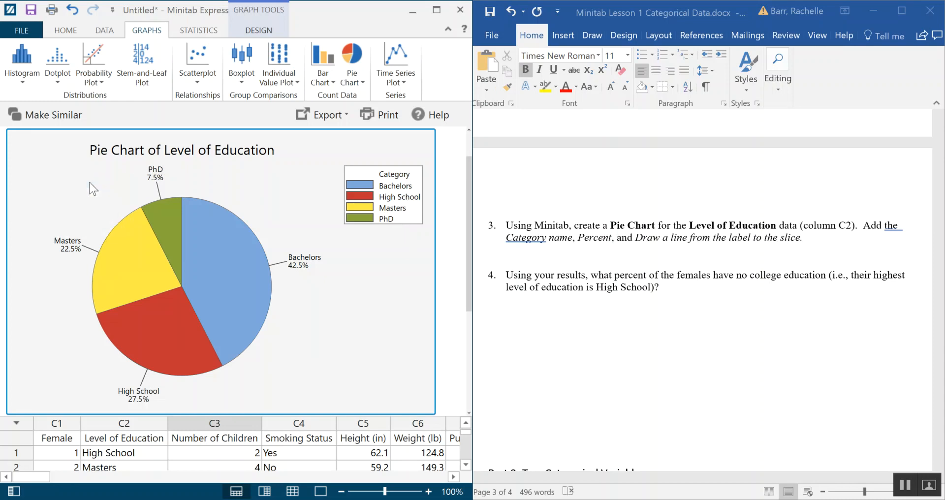
left_click(573, 256)
left_click(569, 252)
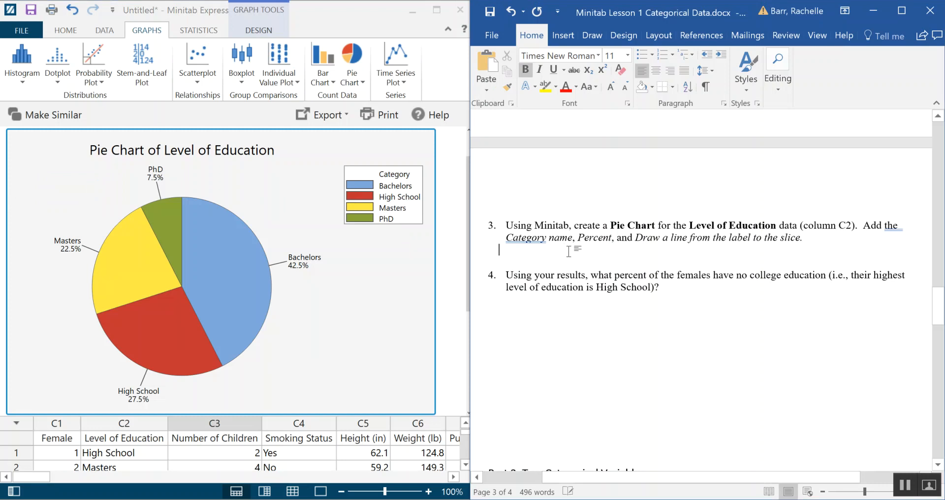
right_click(529, 252)
left_click(556, 312)
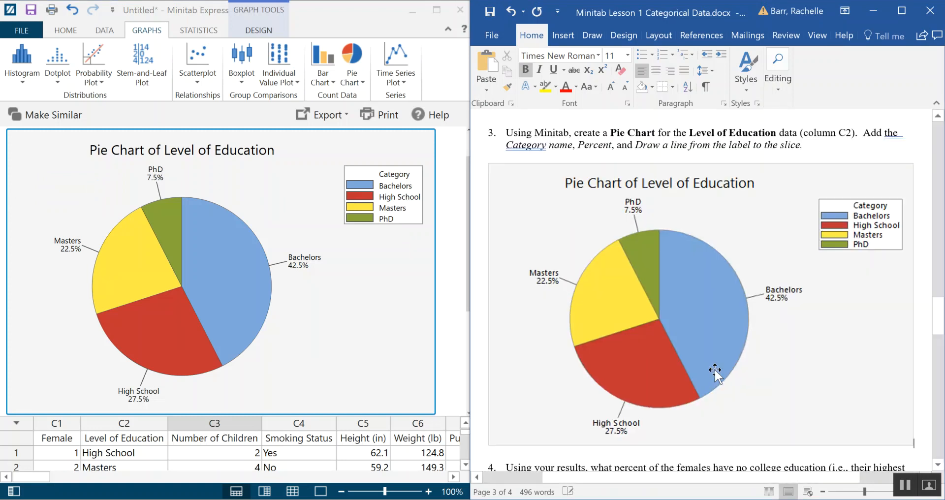
Read question 4 and examine the pasted pie chart for the percentage of females whose highest education is High School
scroll(822, 346, "down", 4)
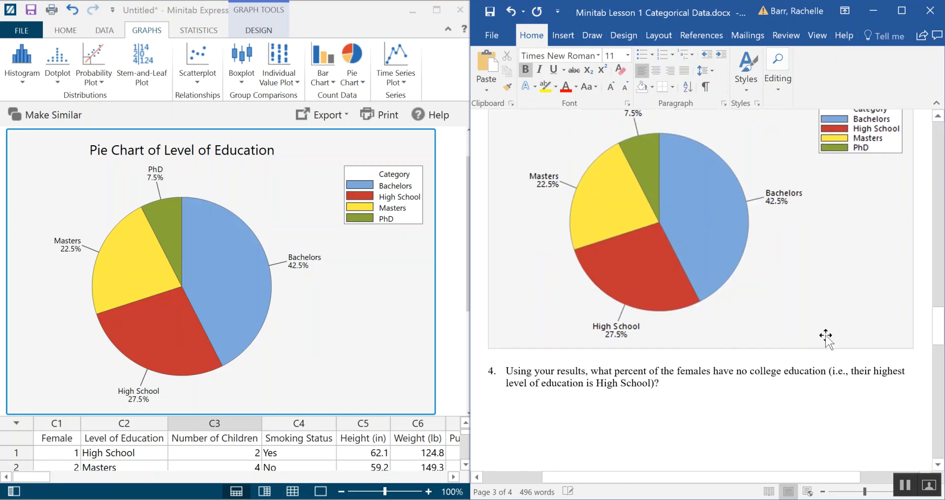
scroll(828, 338, "up", 4)
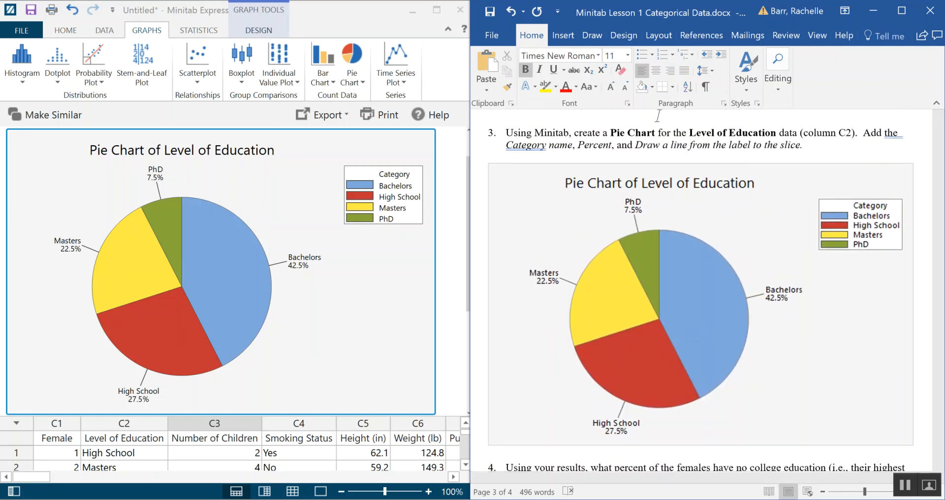
scroll(772, 308, "down", 3)
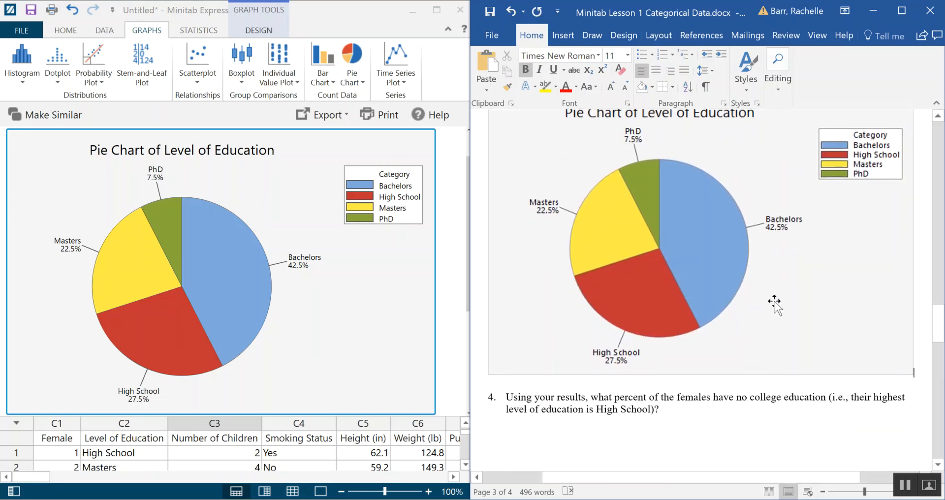
scroll(778, 302, "up", 3)
scroll(780, 301, "down", 4)
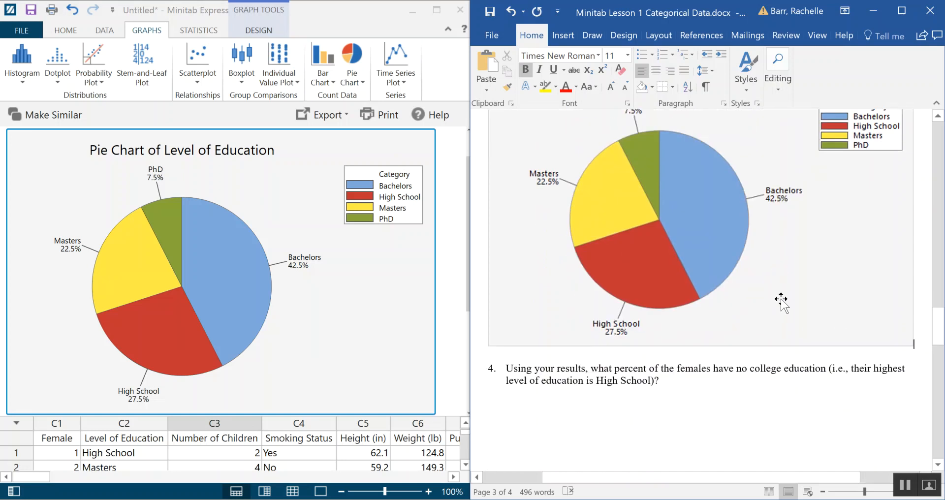
scroll(781, 301, "down", 3)
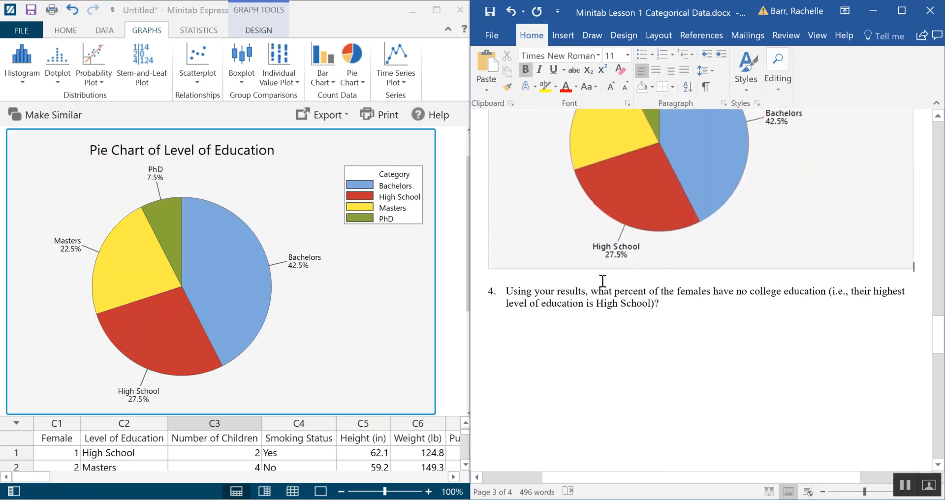
scroll(616, 276, "up", 4)
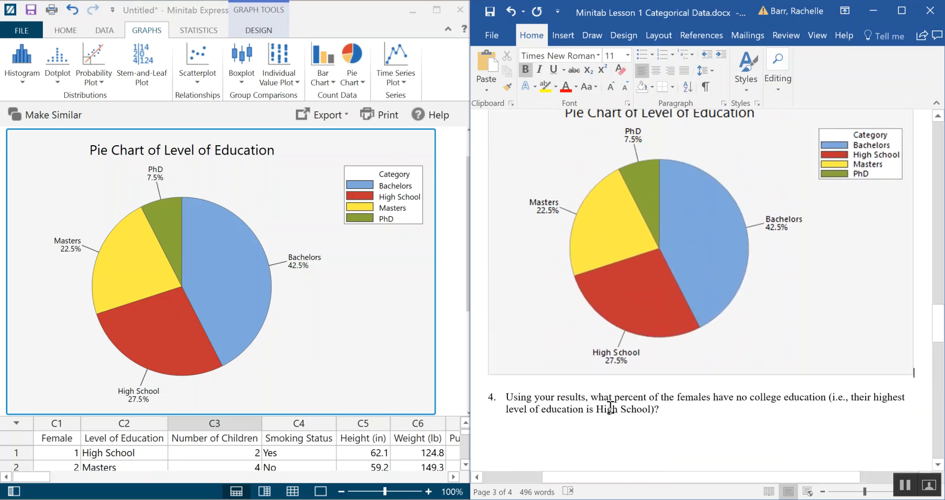
scroll(893, 396, "down", 1)
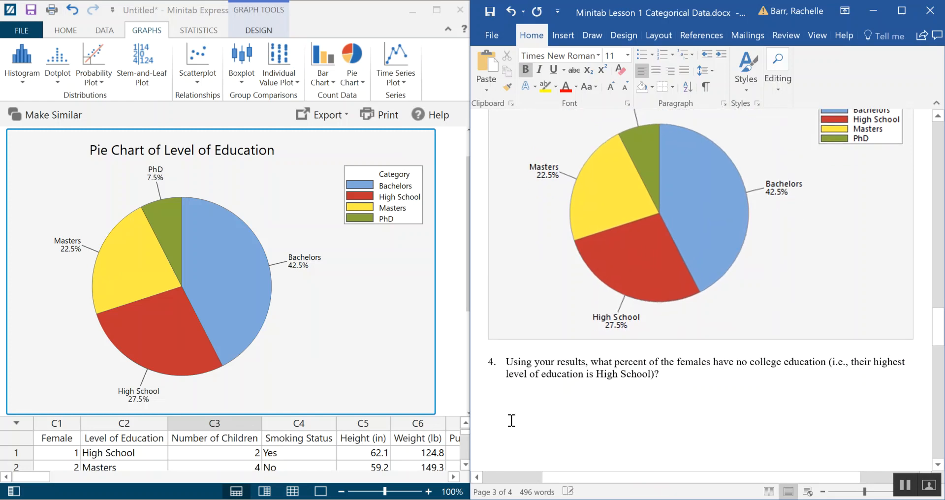
Indent the empty line below question 4 and enter the answer "27.5%" in bold blue 20-point text
left_click(576, 392)
key("Tab")
key("Tab")
key("Tab")
left_click(526, 70)
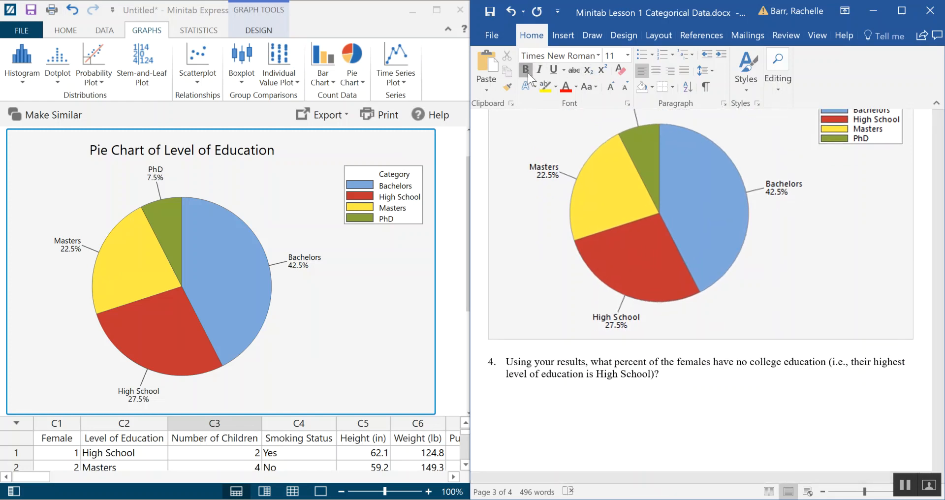
left_click(573, 84)
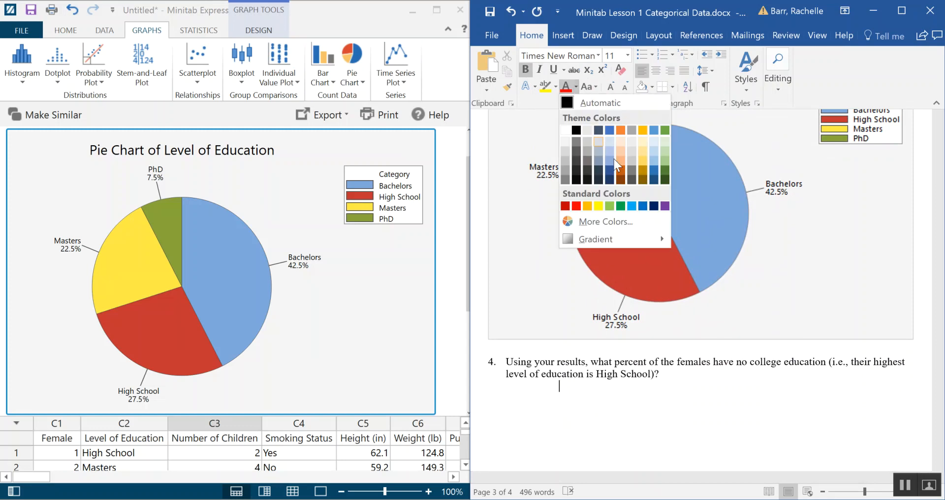
left_click(644, 202)
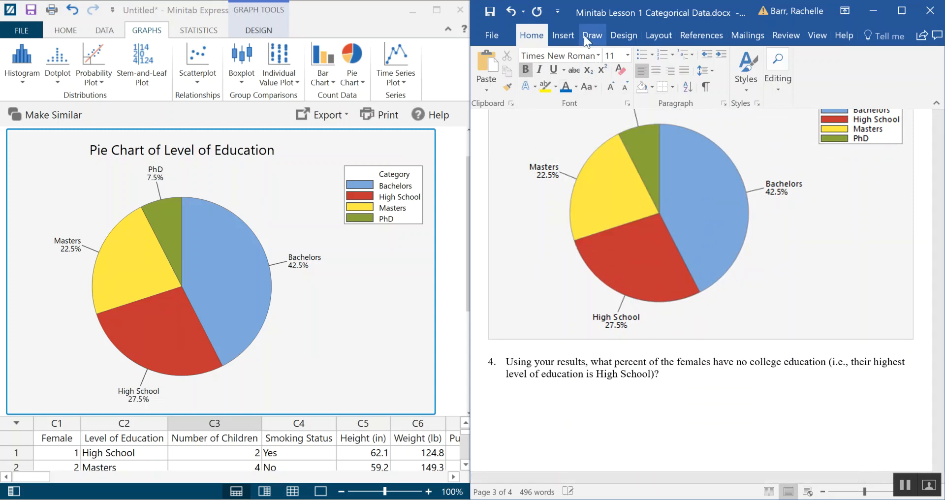
left_click(610, 87)
left_click(610, 87)
left_click(610, 87)
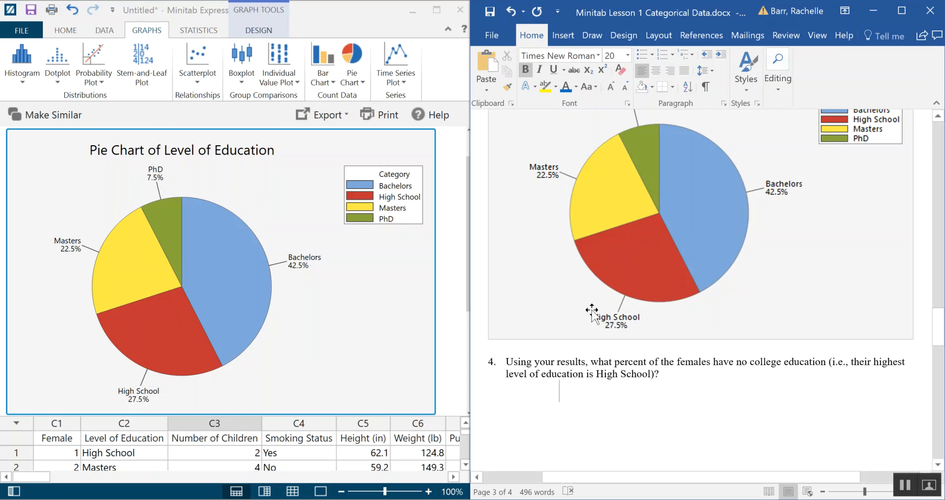
type("27")
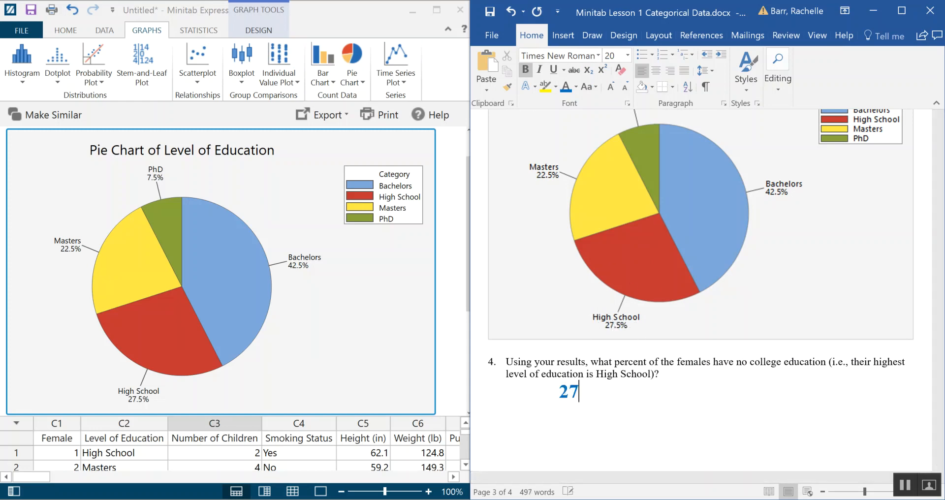
type(".5%")
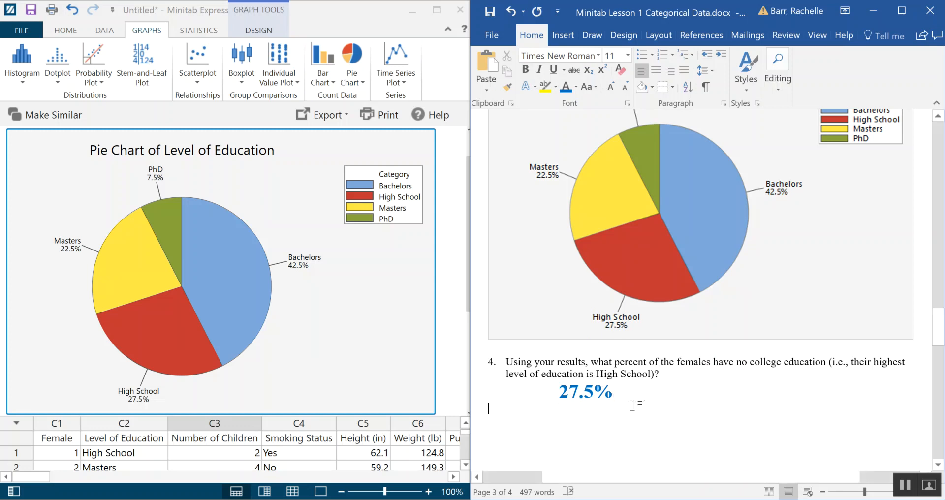
Add blank lines below the answer to question 4 to push Part 2: Two Categorical Variables onto the next page
left_click(634, 409)
scroll(649, 391, "down", 9)
scroll(648, 387, "up", 3)
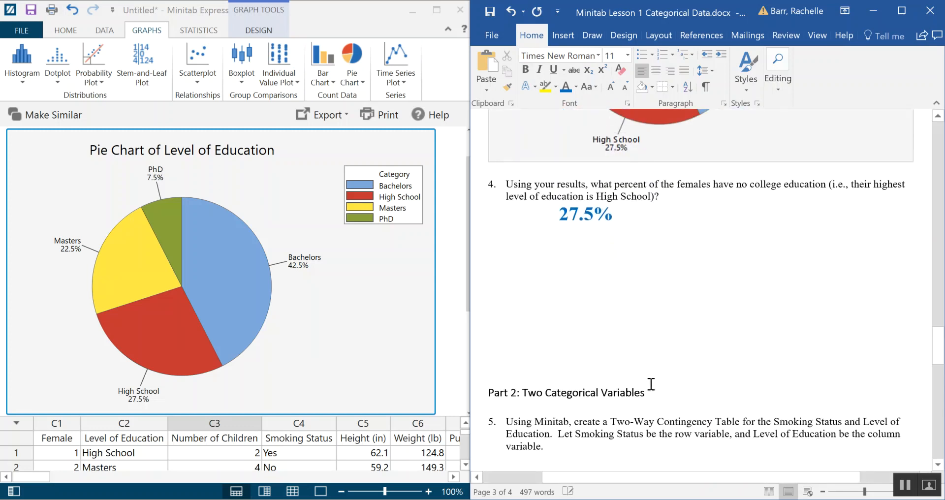
key("Return")
key("Return")
key("Return")
key("Return")
key("Return")
key("Return")
key("Return")
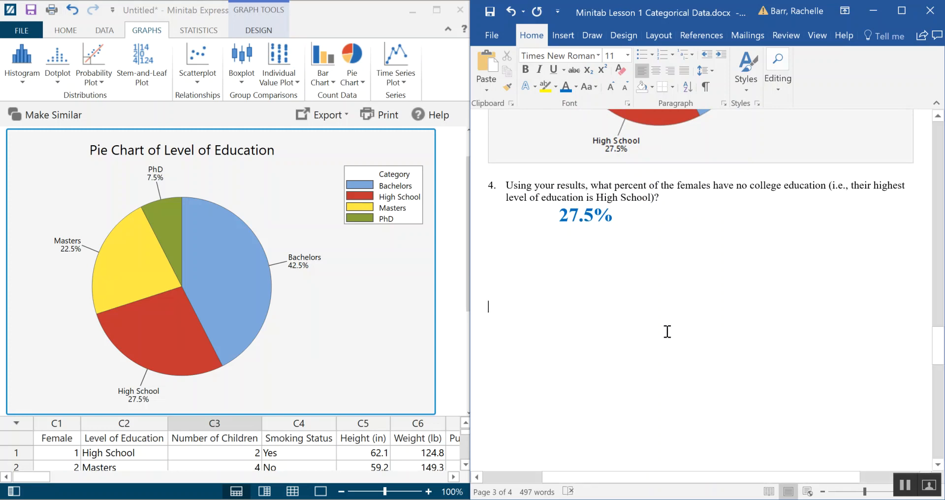
Review the tables, charts and answers for questions 1 to 4 in the Word document
scroll(687, 315, "up", 12)
scroll(776, 278, "up", 20)
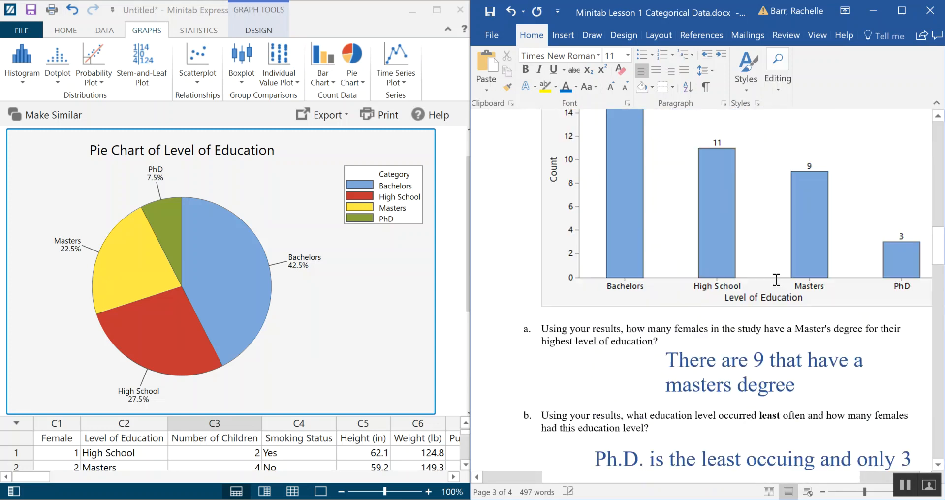
scroll(782, 292, "down", 15)
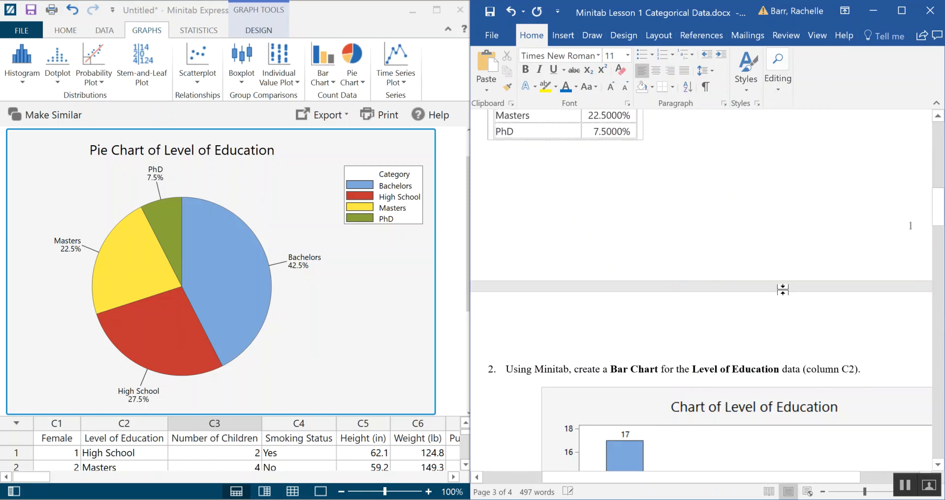
scroll(778, 314, "up", 10)
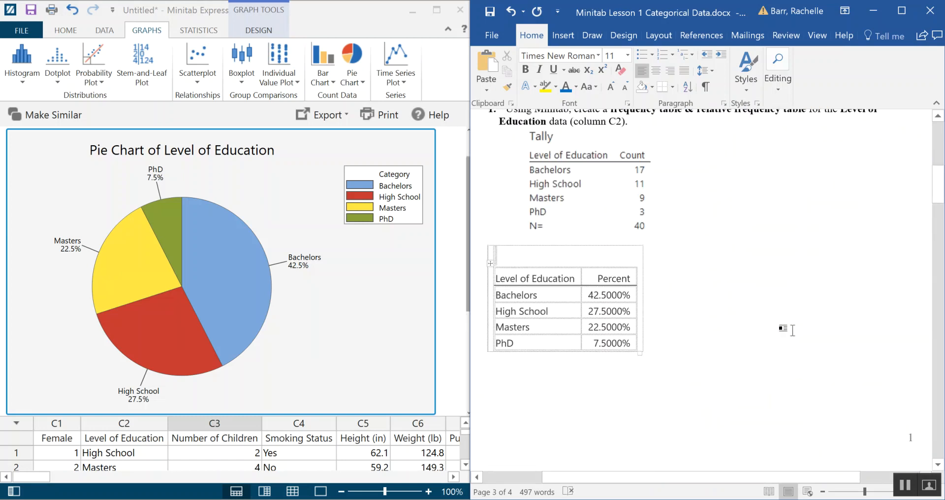
scroll(827, 299, "down", 5)
scroll(845, 335, "down", 15)
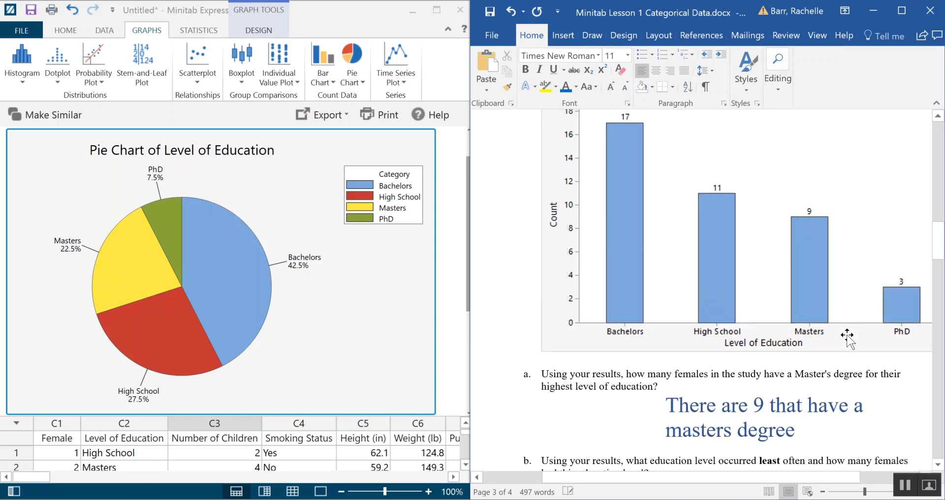
Read question 5, then set up a Cross Tabulation in Minitab Express with Smoking Status as rows and Level of Education as columns
scroll(825, 338, "down", 10)
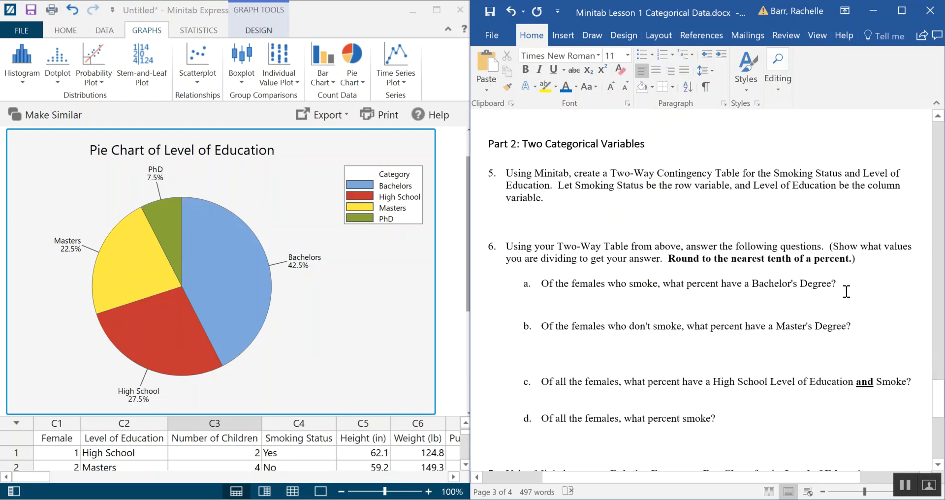
scroll(845, 291, "down", 1)
scroll(851, 293, "up", 1)
left_click(545, 217)
left_click(206, 30)
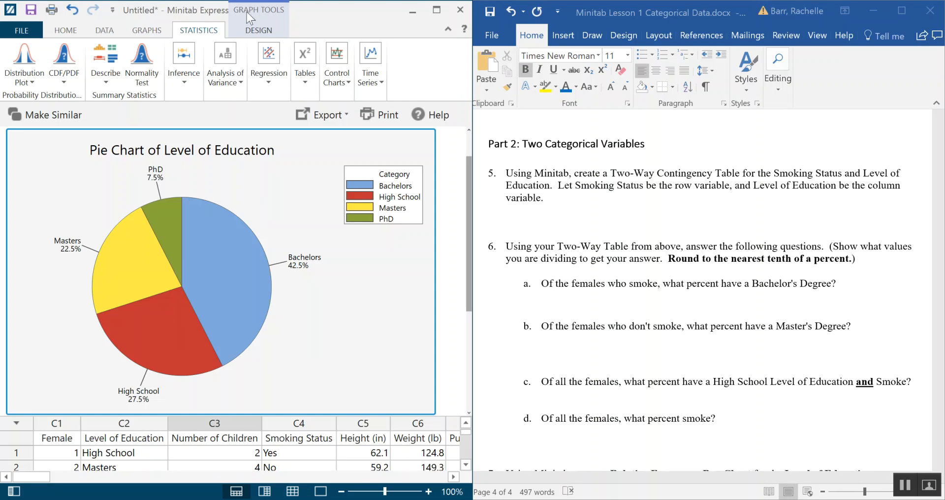
left_click(303, 75)
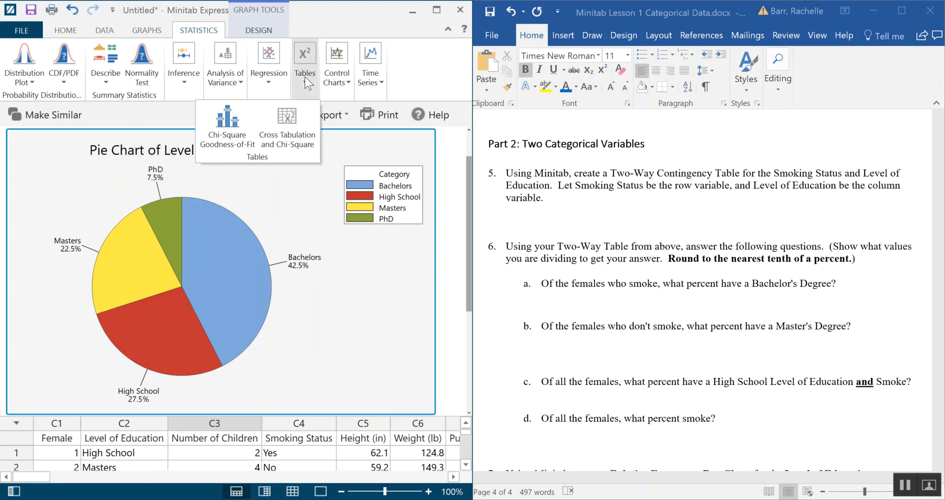
left_click(292, 141)
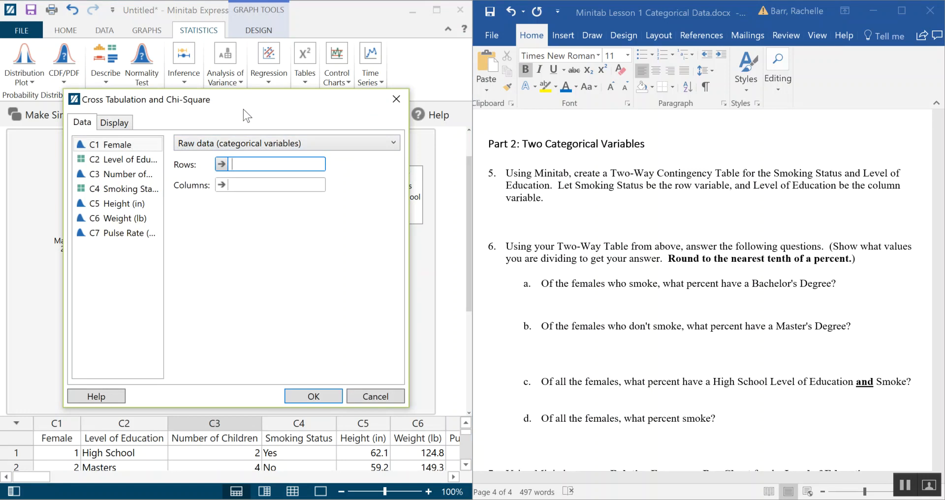
left_click_drag(243, 107, 209, 92)
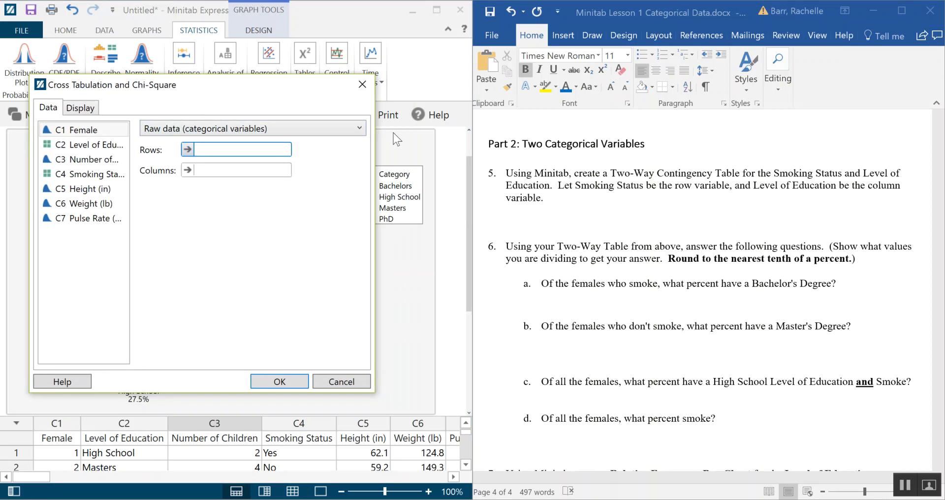
double_click(108, 175)
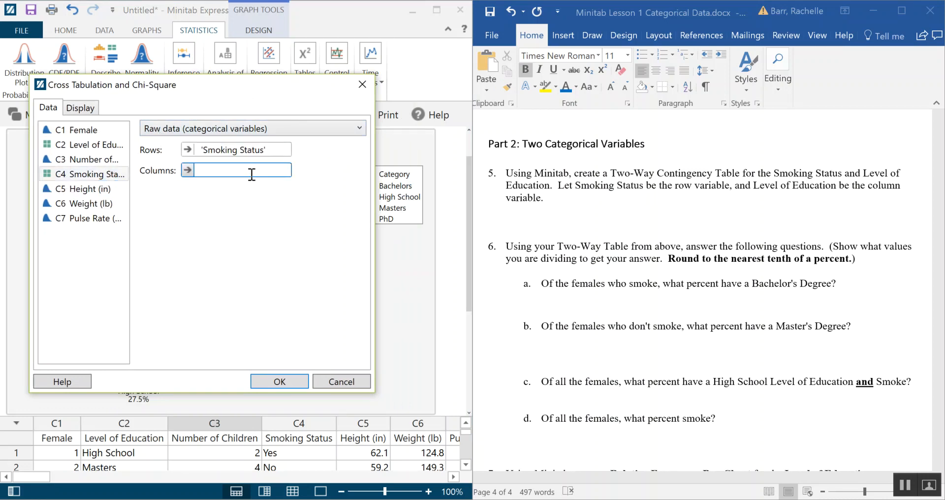
double_click(91, 144)
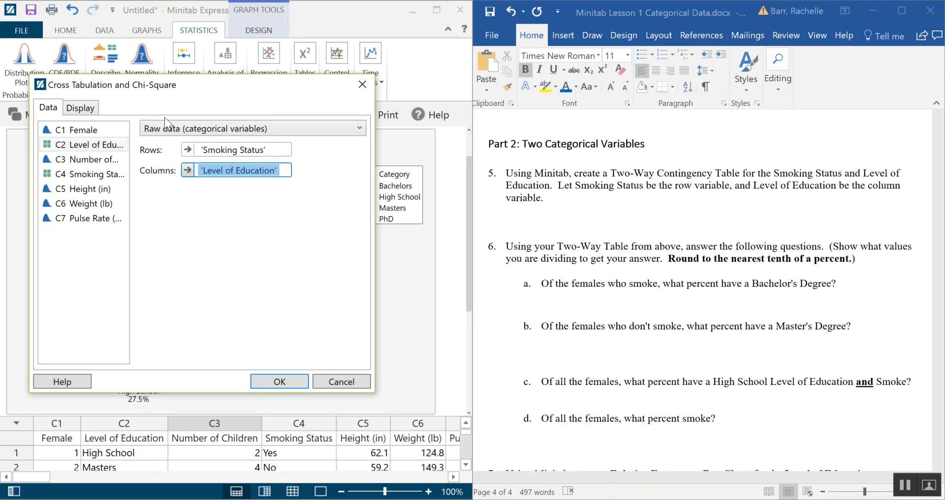
Keep Raw data (categorical variables) as the data format, leave every display option off and generate the two-way table
left_click(359, 129)
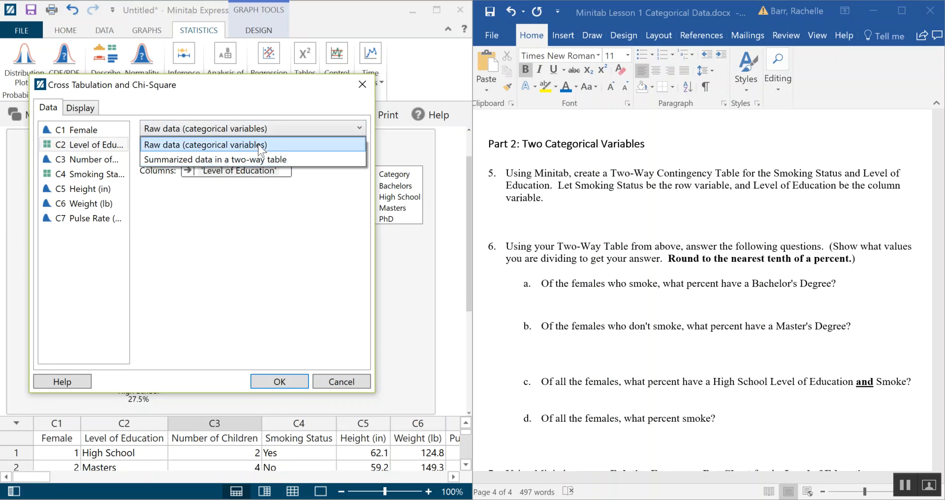
left_click(282, 144)
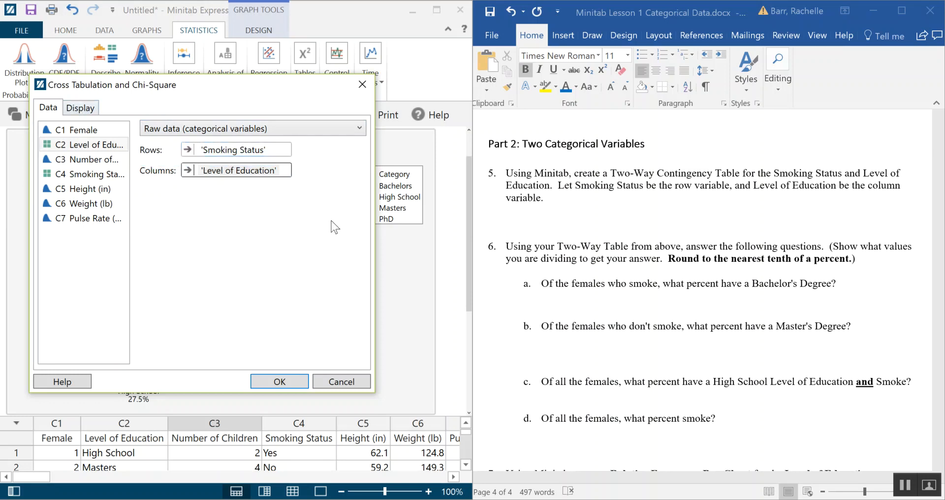
left_click(86, 114)
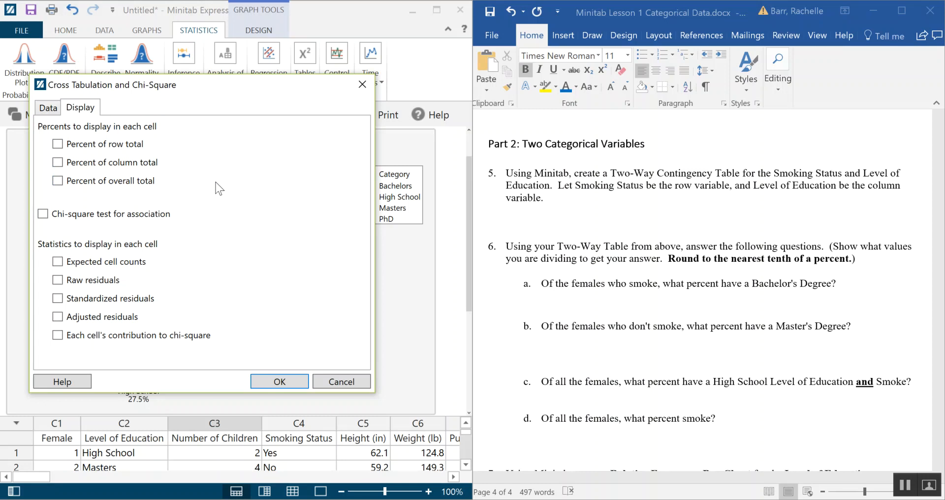
left_click(296, 379)
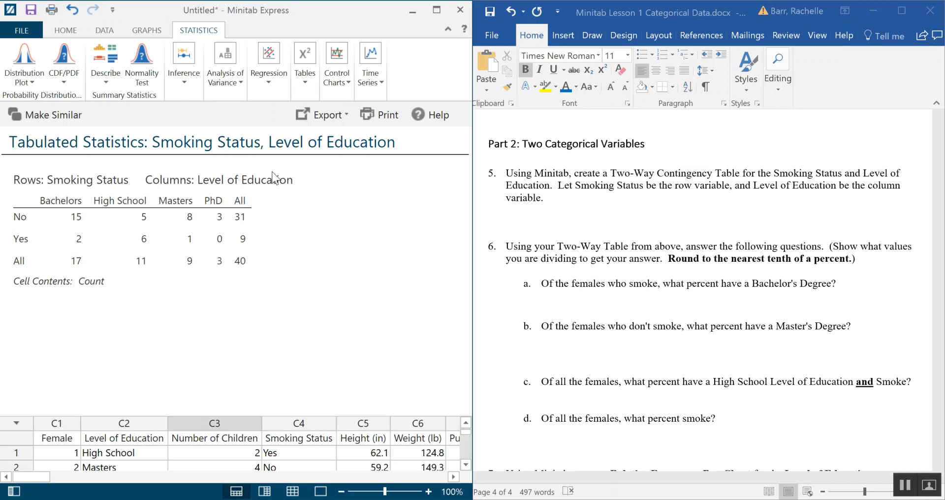
Copy the Smoking Status by Level of Education table and paste it below question 5 in the Word document
right_click(130, 185)
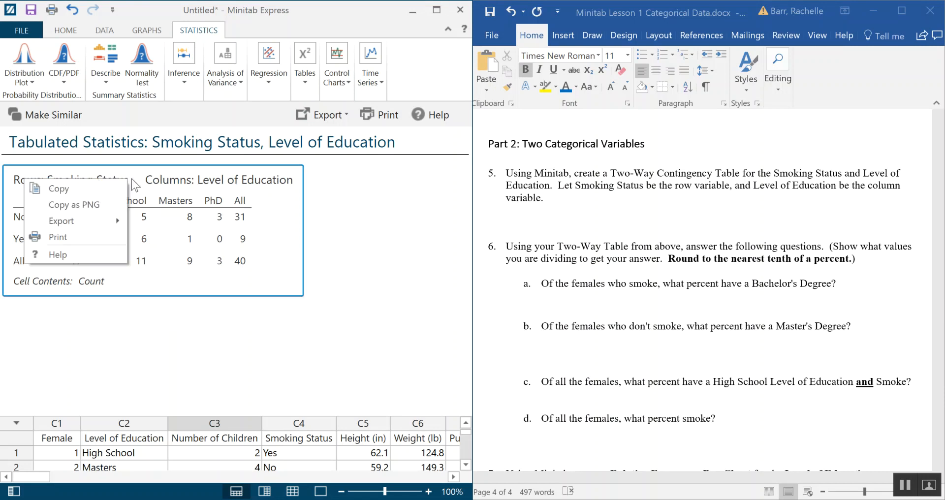
left_click(113, 191)
left_click(520, 217)
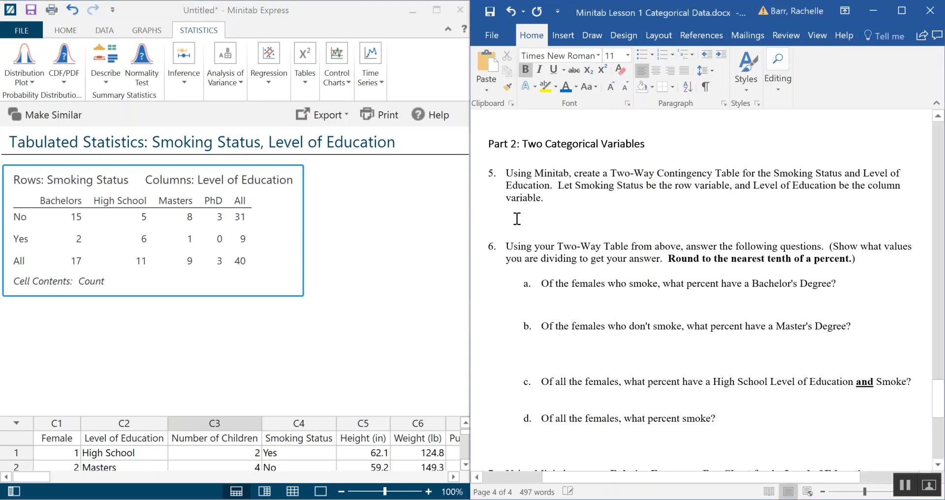
key("ctrl+v")
scroll(804, 274, "down", 1)
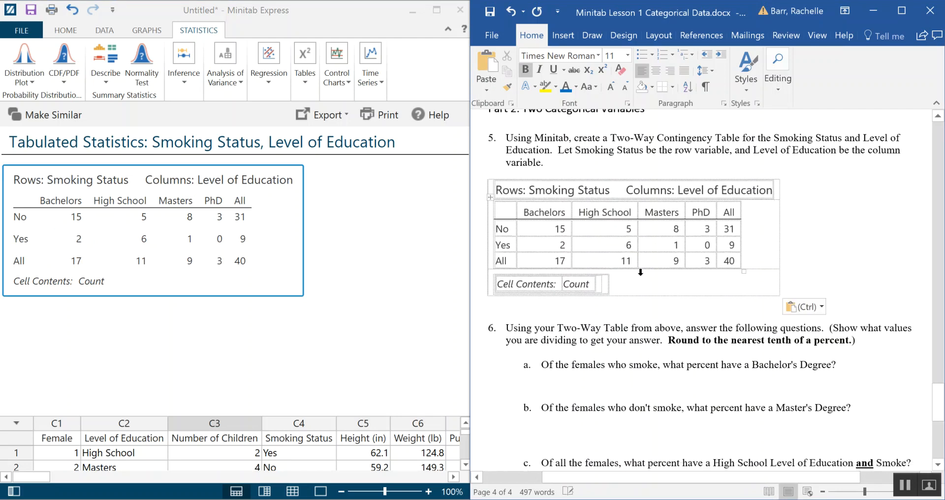
Delete the "Cell Contents: Count" text from the pasted two-way table and remove the blank line above question 6
left_click(642, 278)
left_click_drag(682, 280, 528, 283)
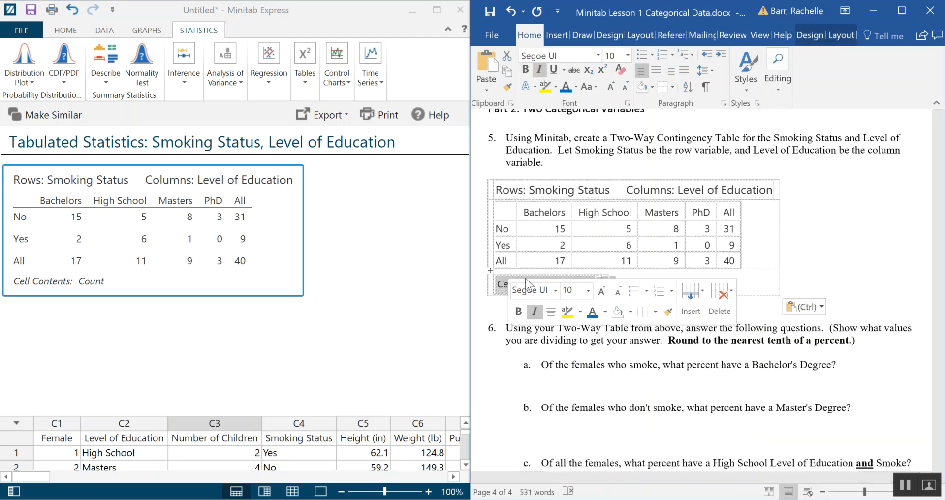
key("Delete")
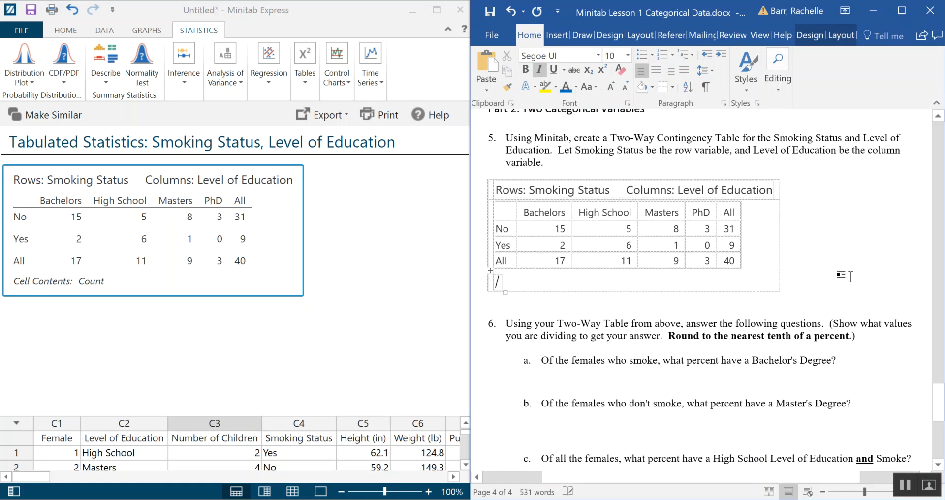
left_click(492, 274)
left_click(490, 268)
double_click(490, 268)
key("Delete")
left_click(580, 296)
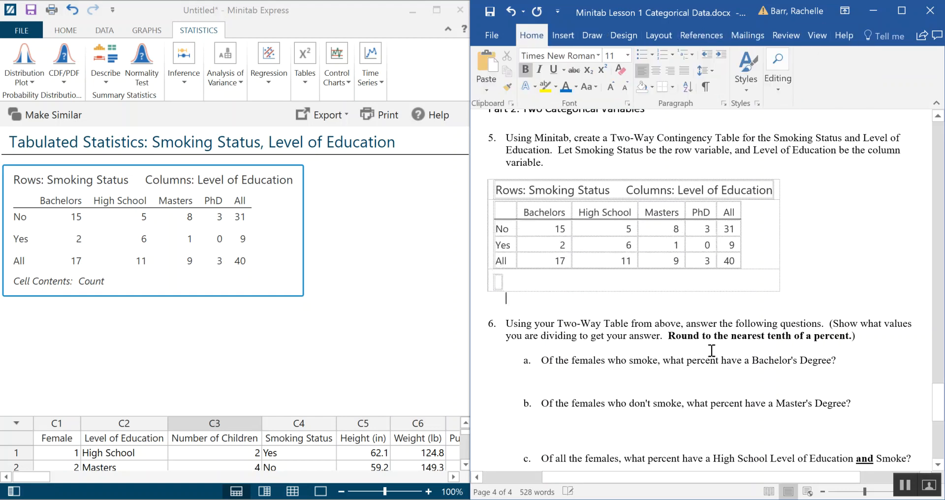
key("Delete")
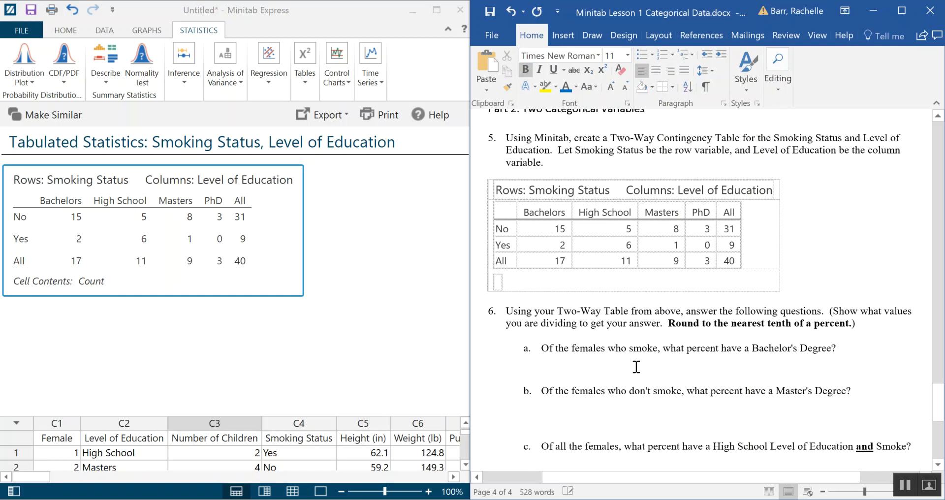
Indent the line below question 6a and enter "2/9=0.22222" followed by "22.2%" in bold blue 16-point text
left_click(599, 365)
key("Tab")
key("Tab")
key("Tab")
scroll(768, 319, "down", 1)
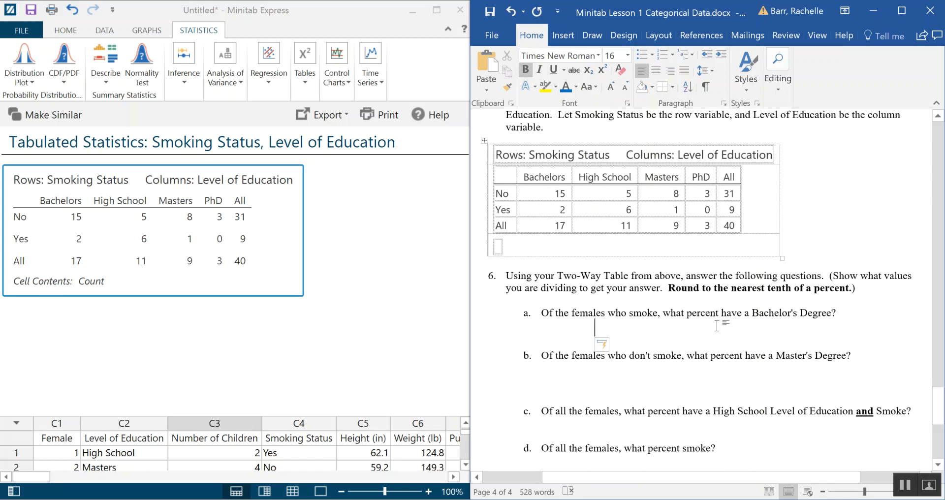
type("2/9=.22222")
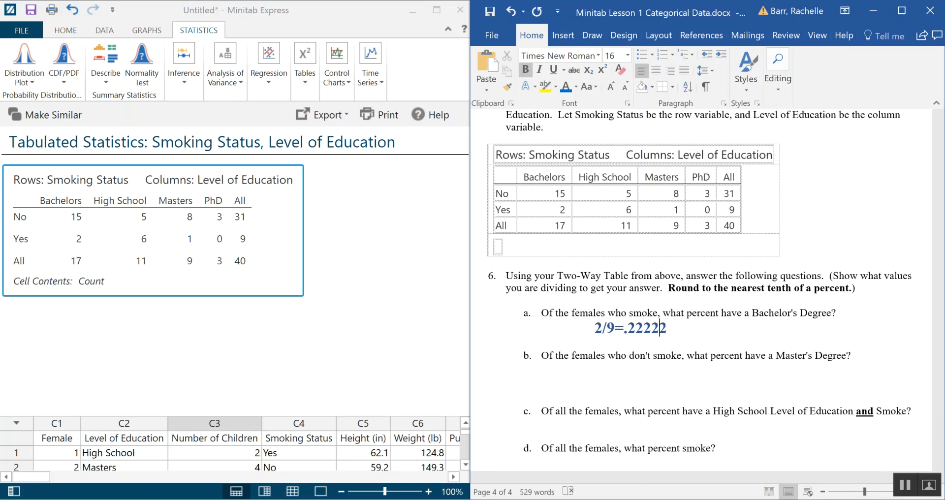
type("0  22.2%")
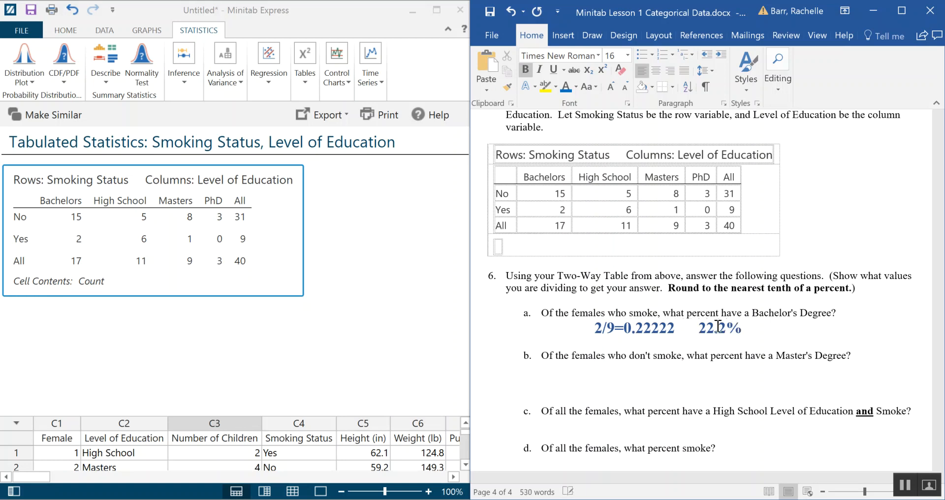
Enter the answer "8/31=0.2580" followed by "25.8%" in bold blue 16-point text below question 6b
left_click(687, 375)
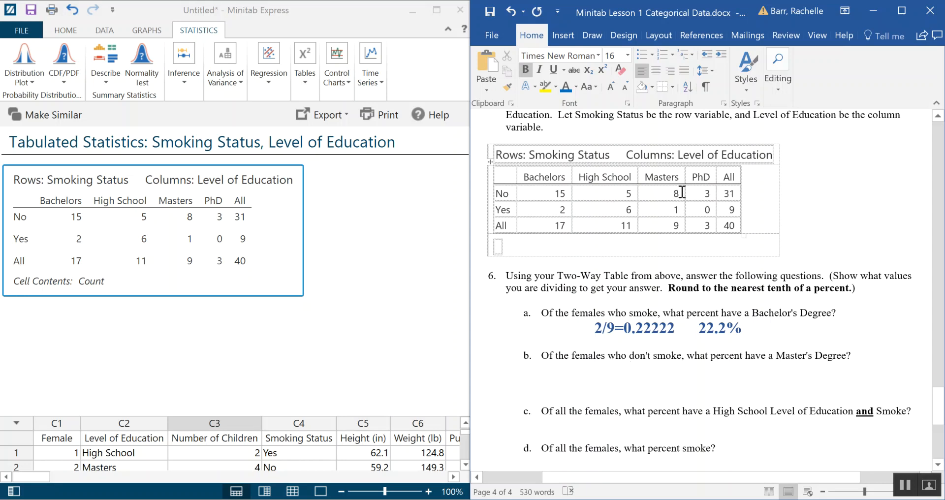
type("8/31=0")
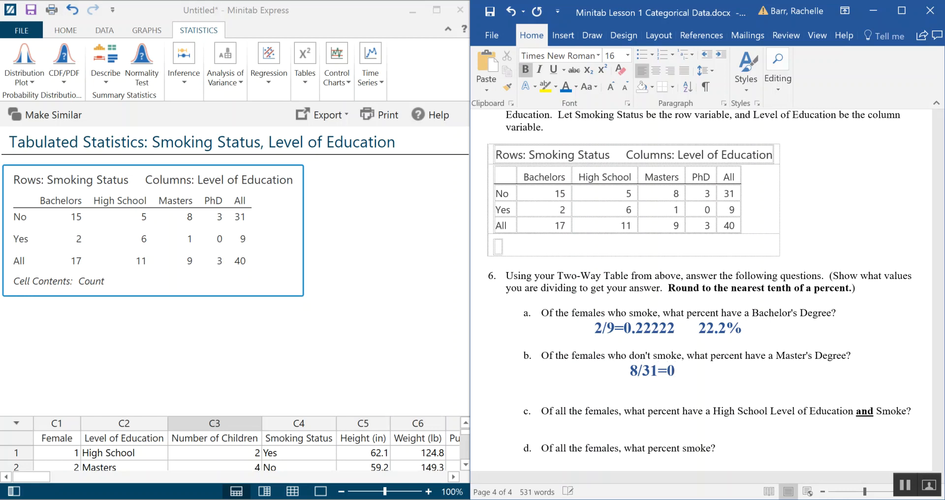
type(".25")
key("BackSpace")
key("BackSpace")
key("BackSpace")
key("Left")
key("Left")
key("Left")
key("Right")
key("Right")
type("@")
key("BackSpace")
type("25.8%")
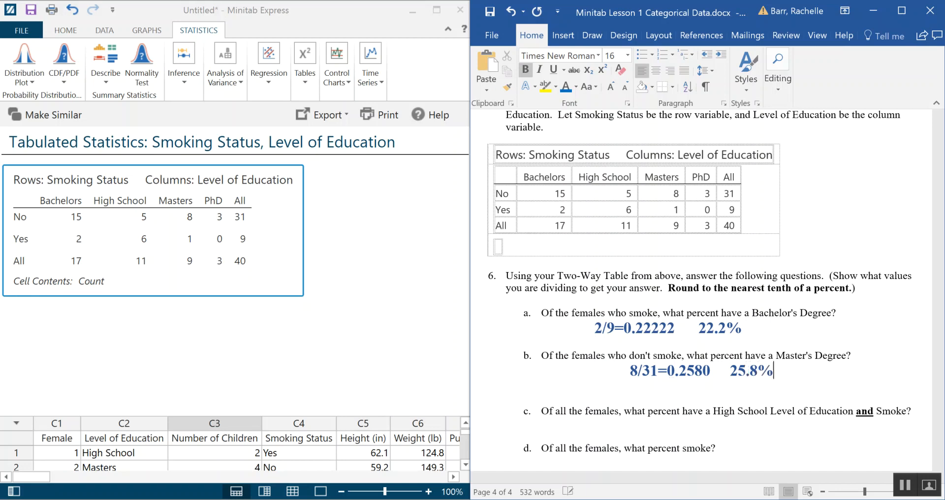
scroll(679, 384, "down", 1)
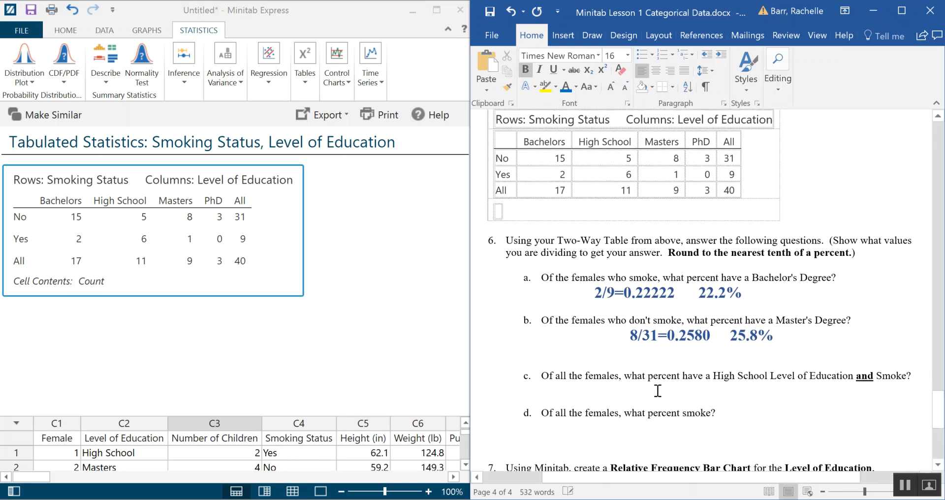
left_click(658, 393)
key("BackSpace")
key("Up")
key("Tab")
key("Tab")
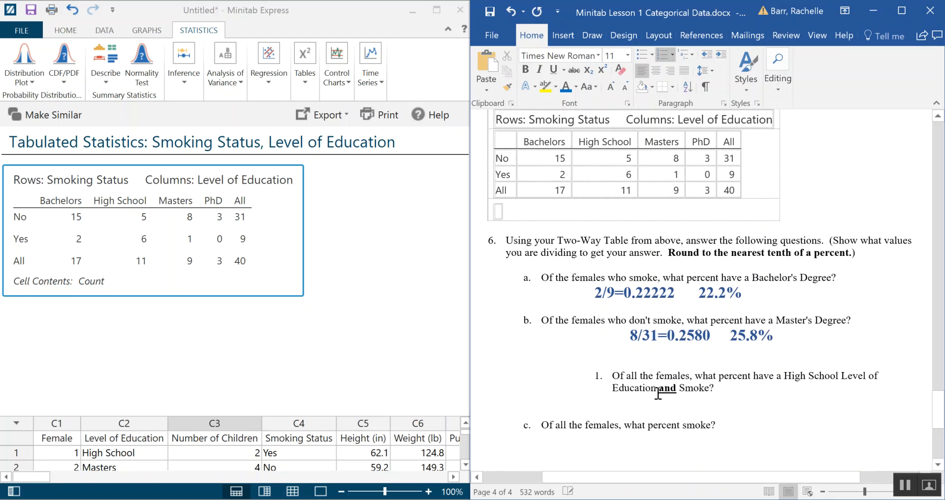
key("shift+Tab")
key("shift+Tab")
key("shift+Tab")
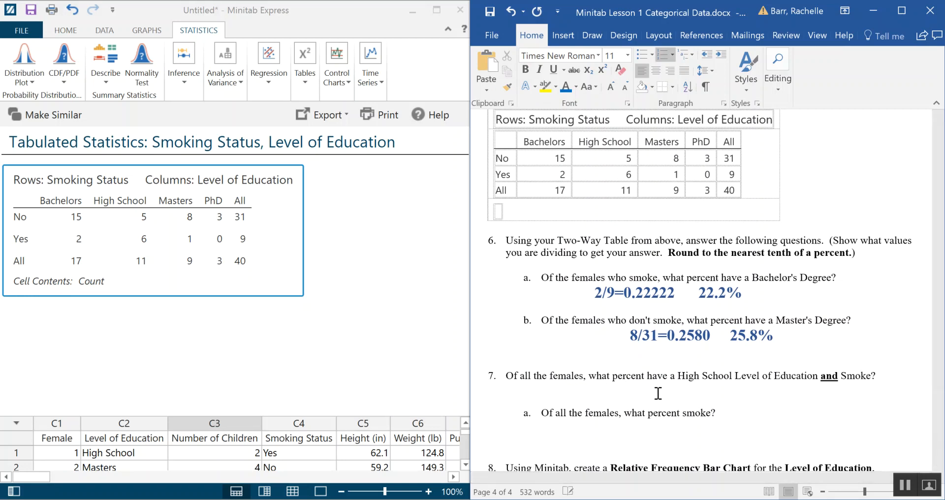
left_click(511, 10)
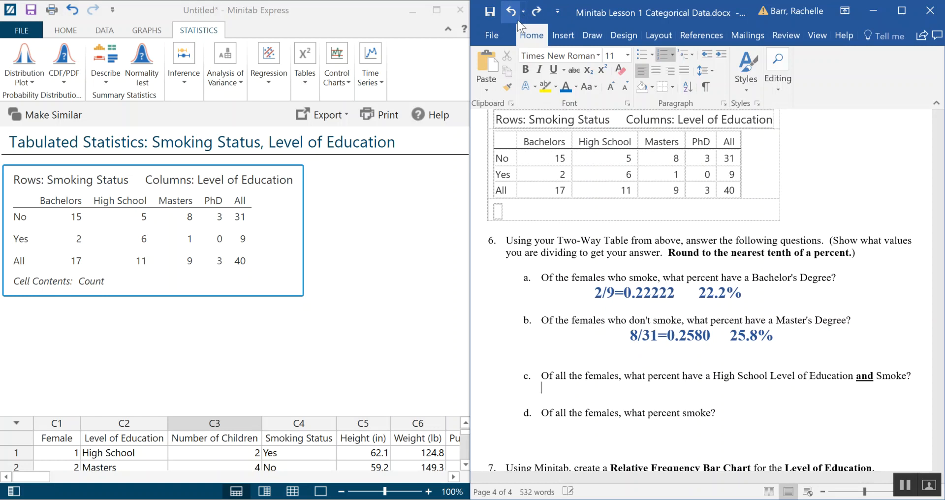
Enter the calculation "6/40=0.15" indented on the empty line below question 6c
key("Down")
key("Tab")
key("Tab")
key("Tab")
key("Tab")
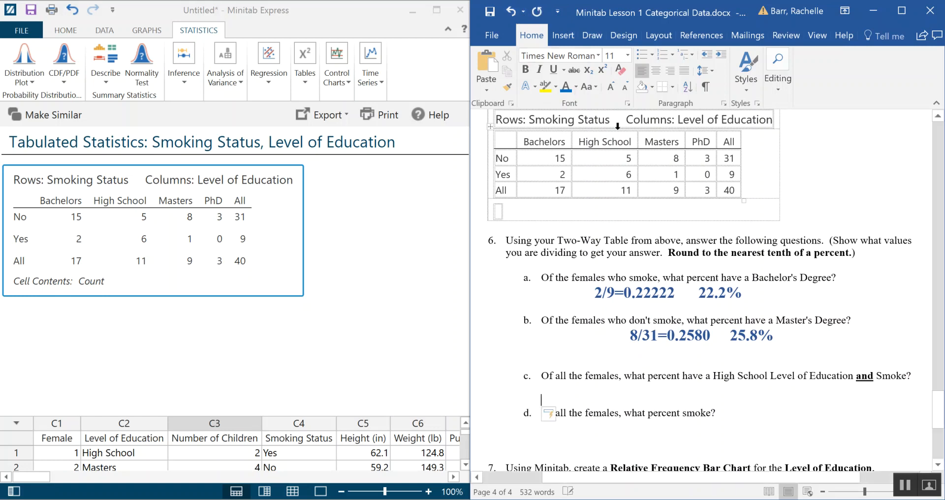
key("Tab")
key("Tab")
key("Tab")
key("BackSpace")
key("BackSpace")
left_click(698, 392)
type("6/40=0.15")
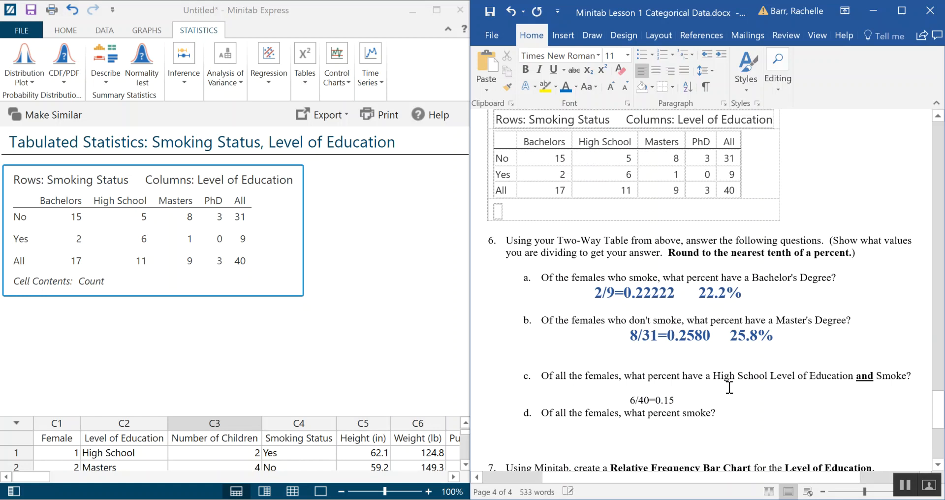
Format the calculation below question 6c as bold blue 16-point text and add "15%" after it
left_click_drag(676, 399, 633, 391)
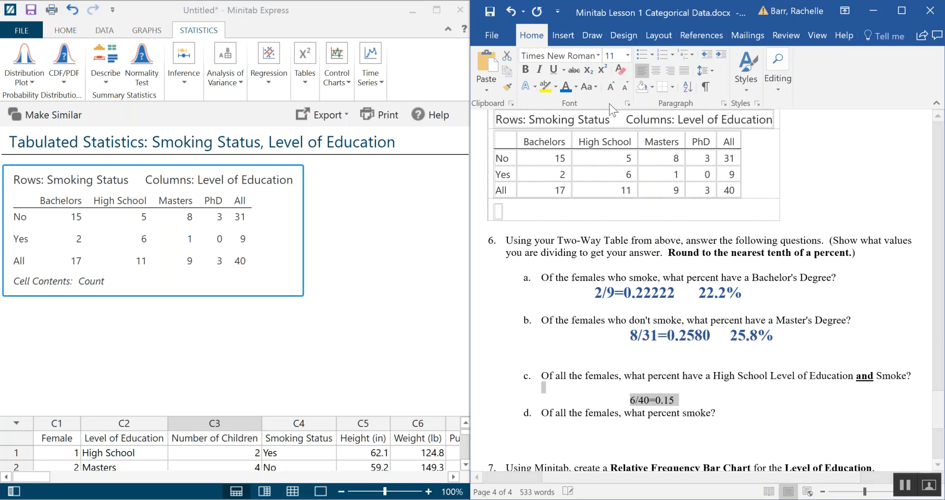
left_click(609, 87)
left_click(609, 87)
left_click(609, 87)
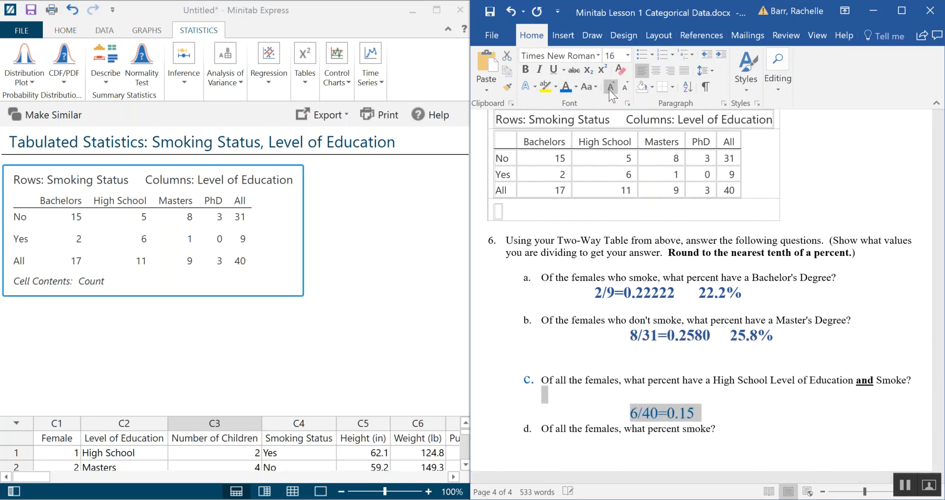
left_click(525, 69)
scroll(712, 335, "down", 3)
left_click(714, 342)
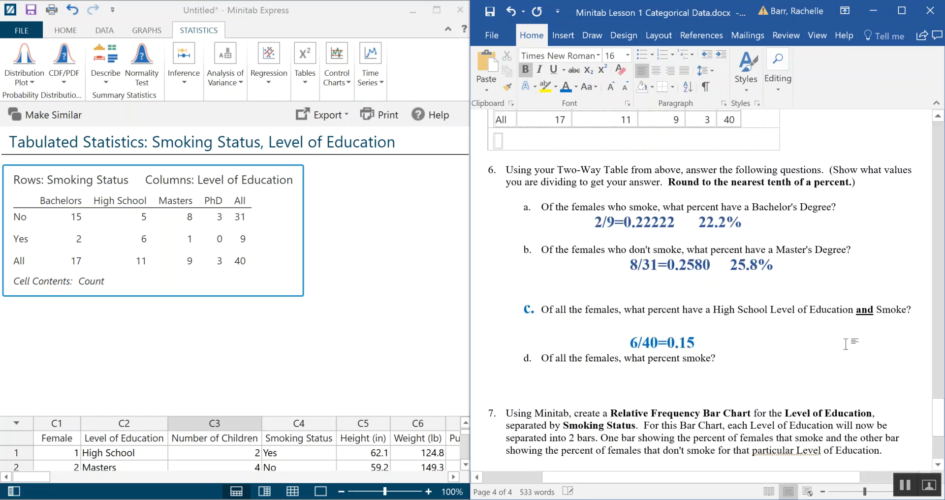
type("15%")
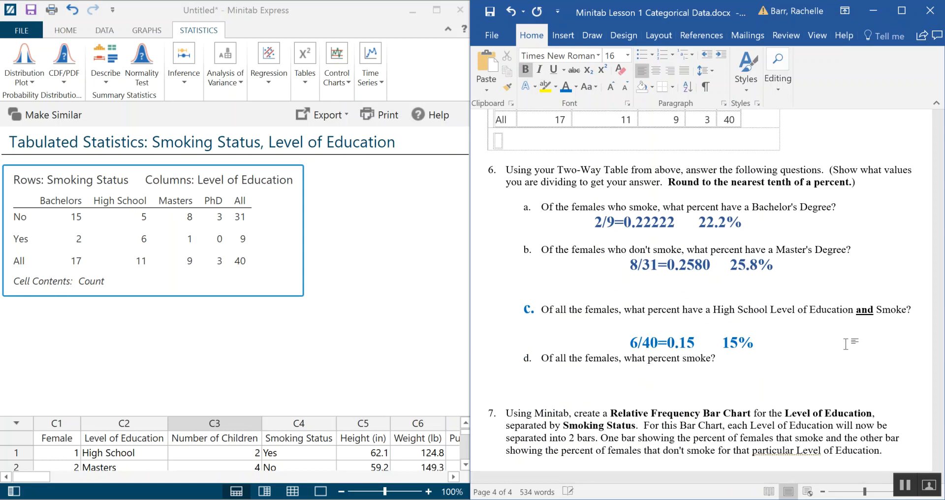
Indent the empty line below question 6d and enter the answer "9/40=0.225" followed by "22.5%"
left_click(599, 401)
key("Tab")
key("Tab")
key("Tab")
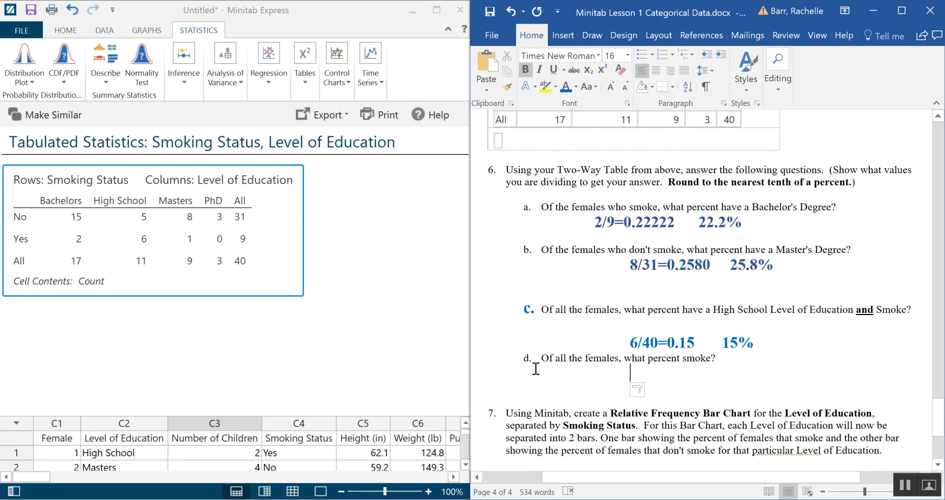
scroll(787, 393, "down", 1)
scroll(805, 375, "up", 4)
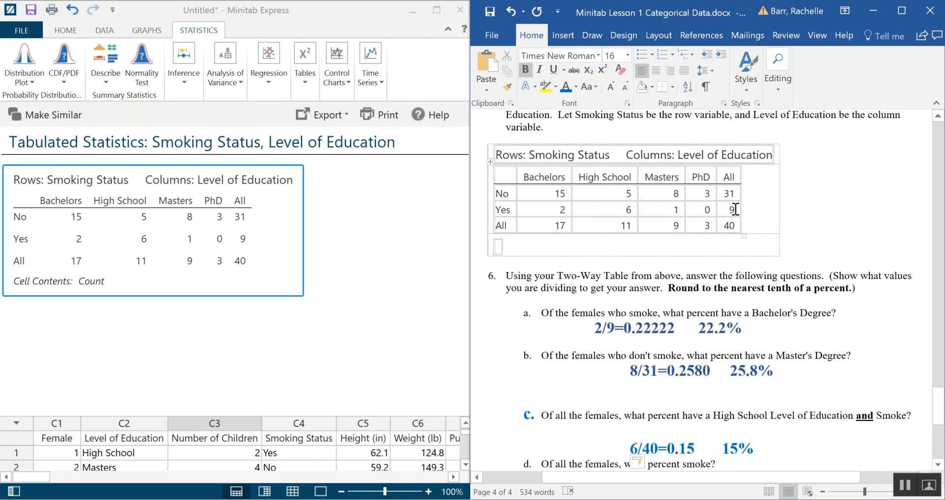
scroll(719, 224, "down", 3)
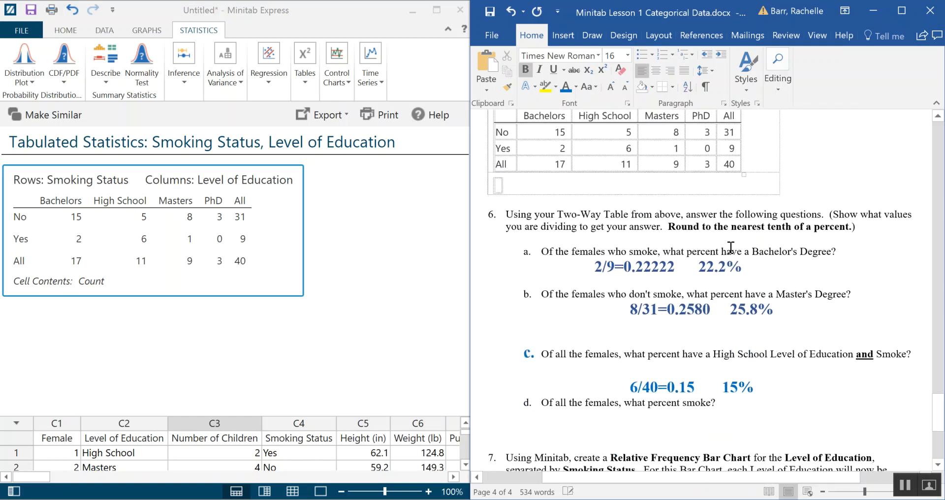
left_click(692, 402)
type("9/40")
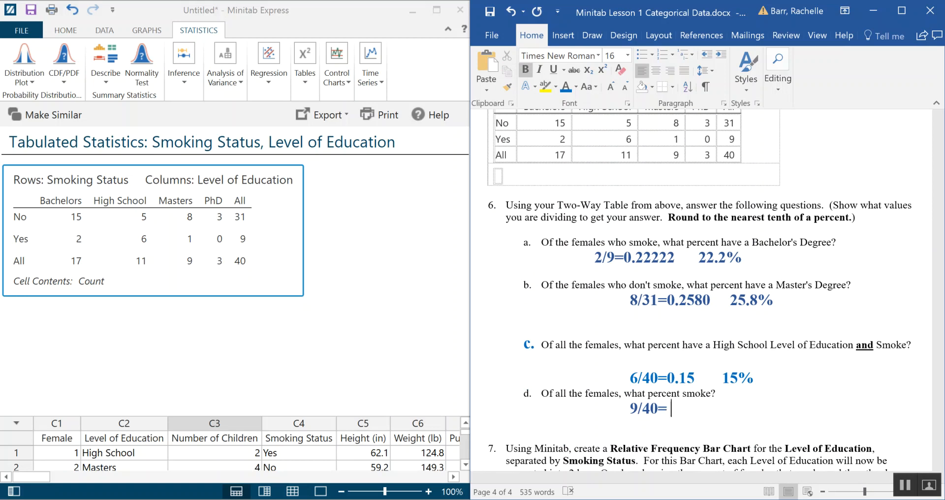
type("=0.225   22")
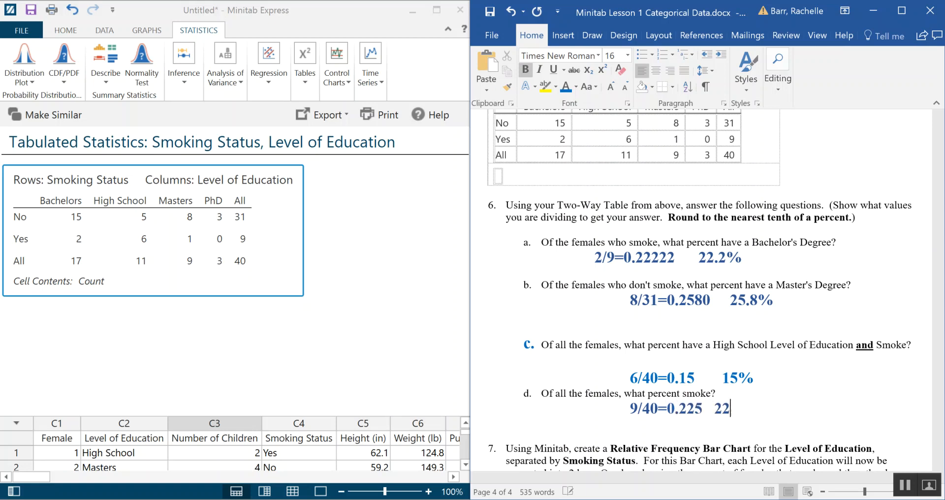
type(".5%")
left_click(718, 378)
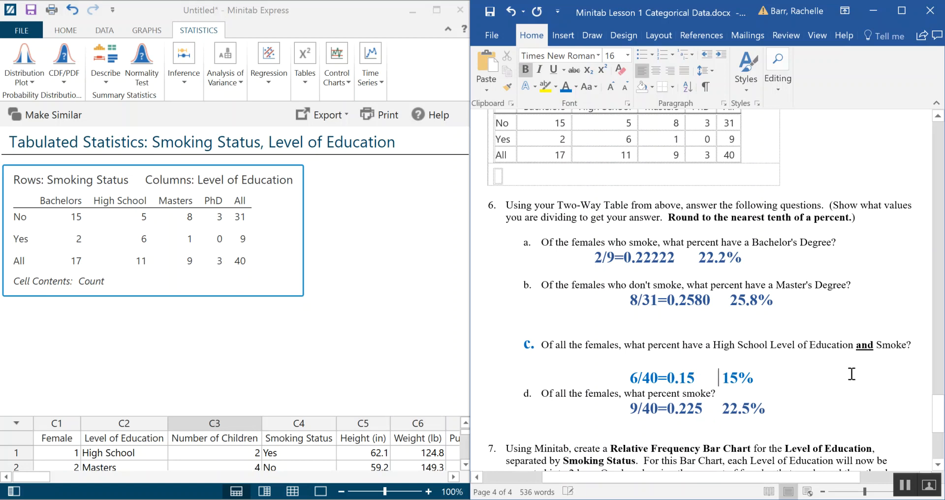
Place the insertion point on the empty line below the question 7 instructions
scroll(845, 332, "up", 1)
scroll(829, 349, "down", 2)
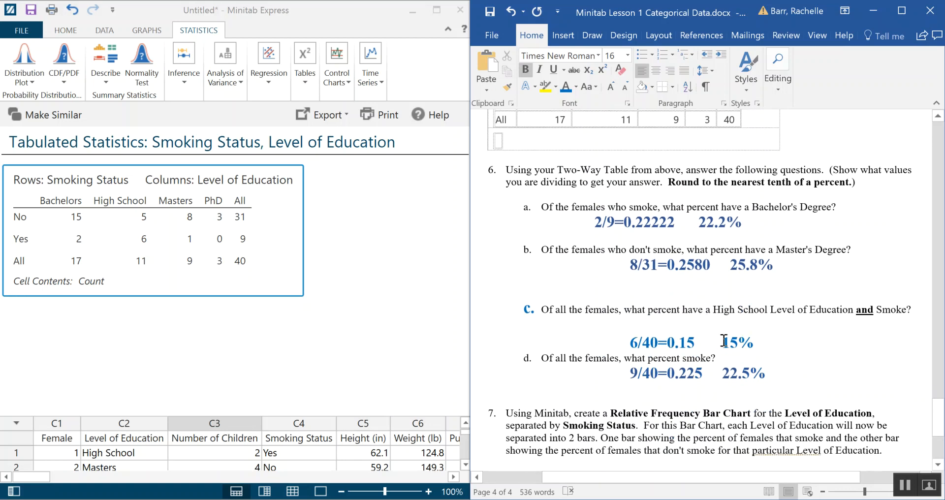
scroll(819, 369, "down", 5)
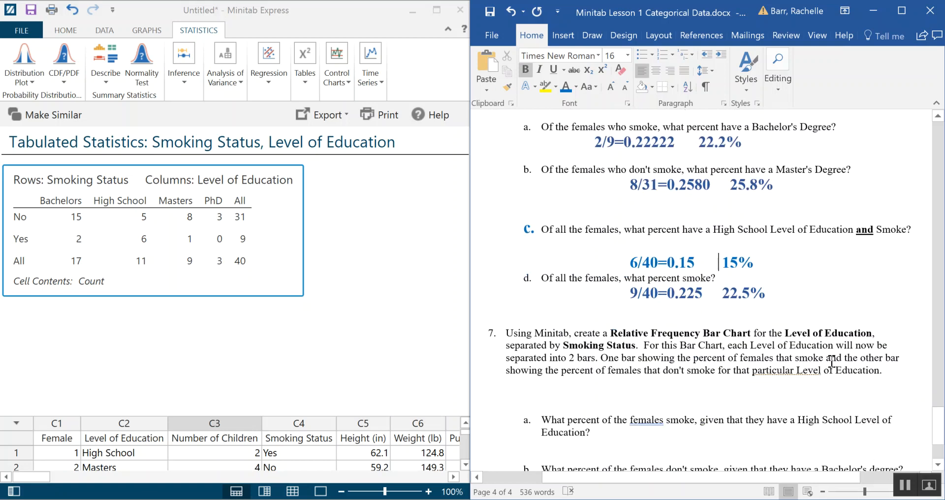
scroll(828, 355, "up", 3)
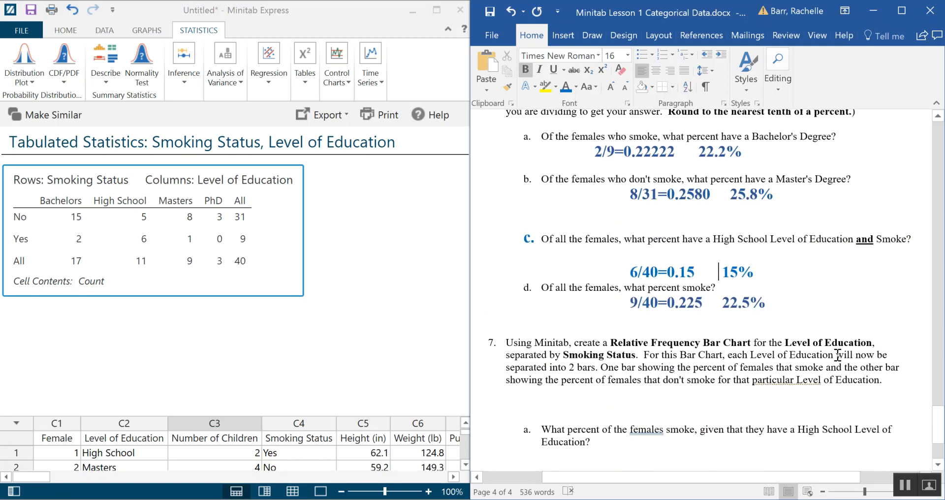
scroll(840, 361, "down", 4)
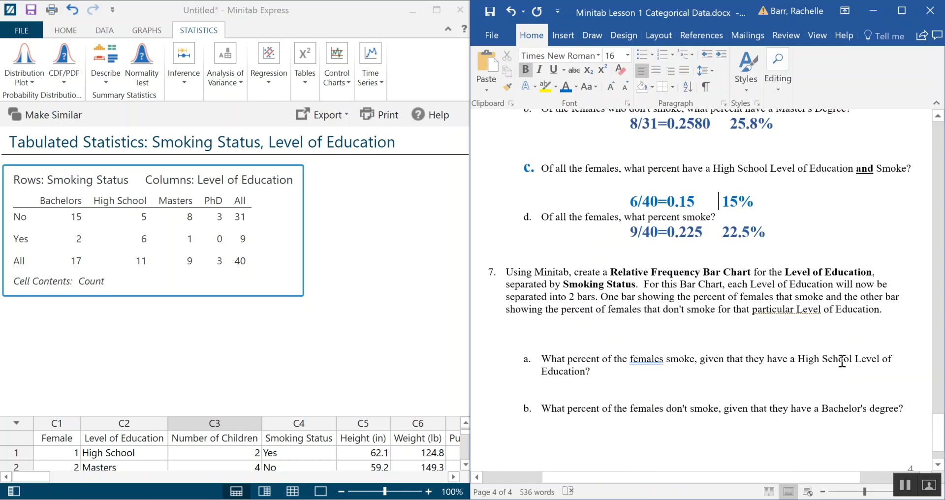
left_click(593, 261)
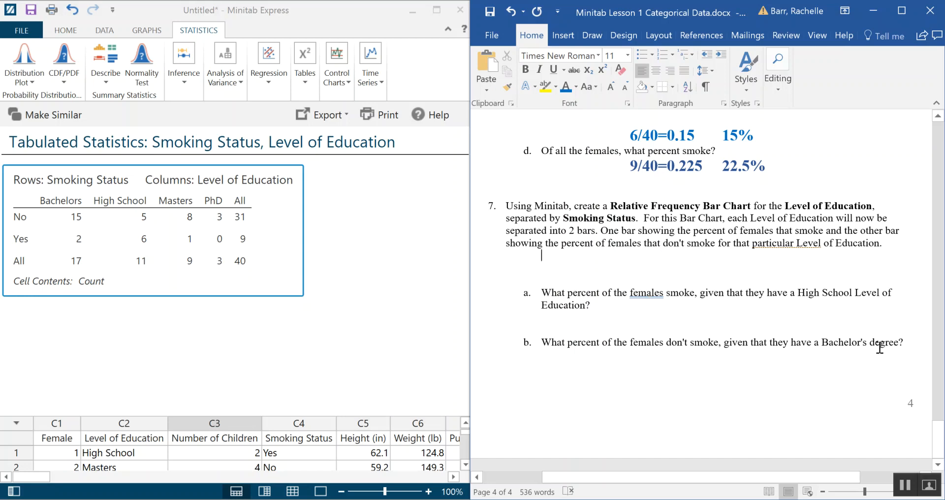
Switch to Minitab Express and create a clustered bar chart of counts of unique values for Level of Education and Smoking Status
left_click(457, 352)
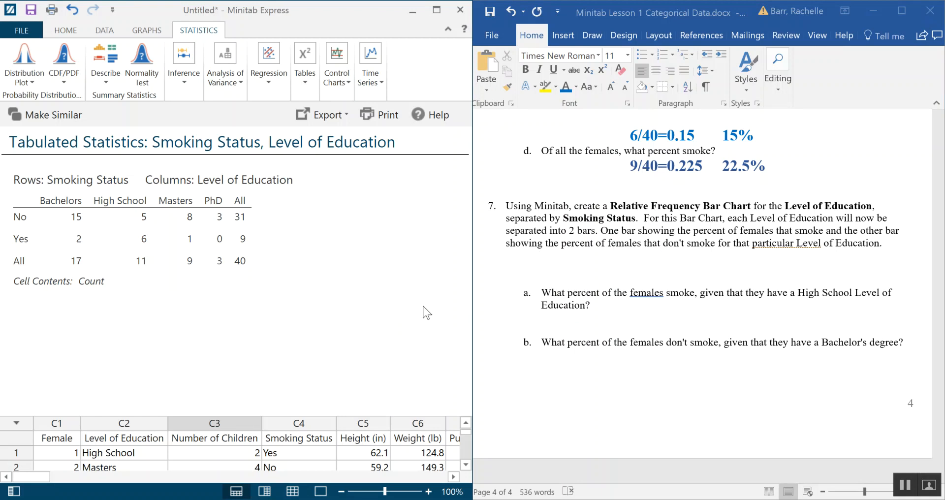
left_click(148, 30)
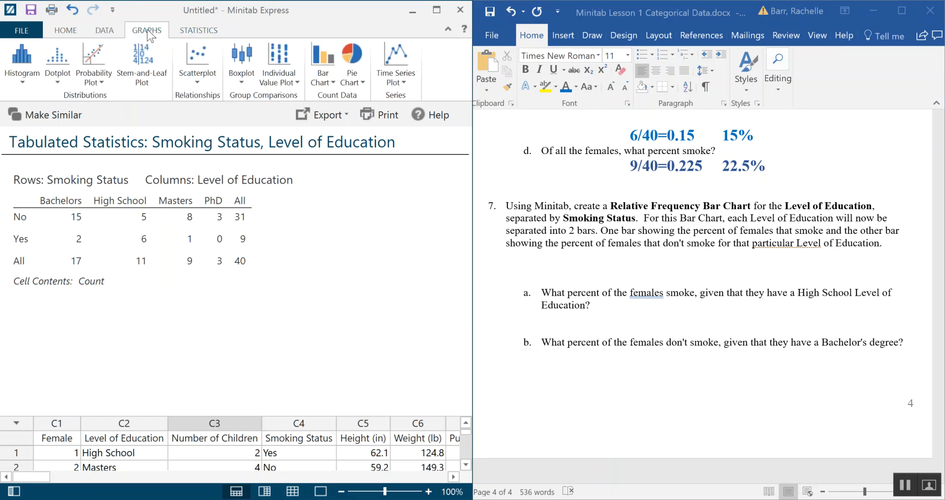
left_click(322, 84)
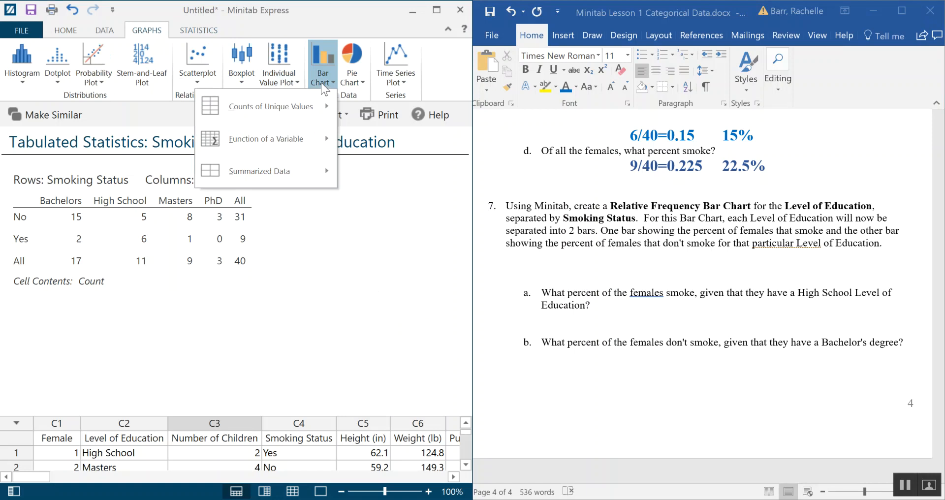
mouse_move(294, 103)
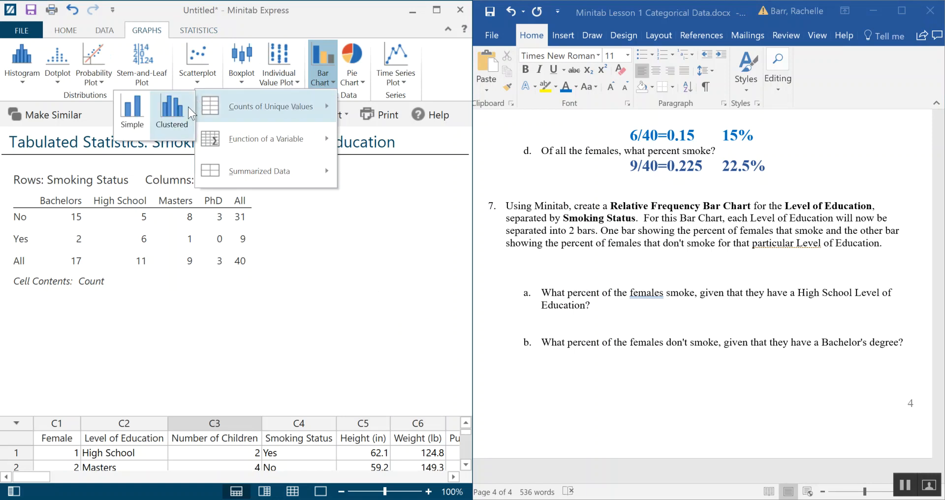
left_click(180, 119)
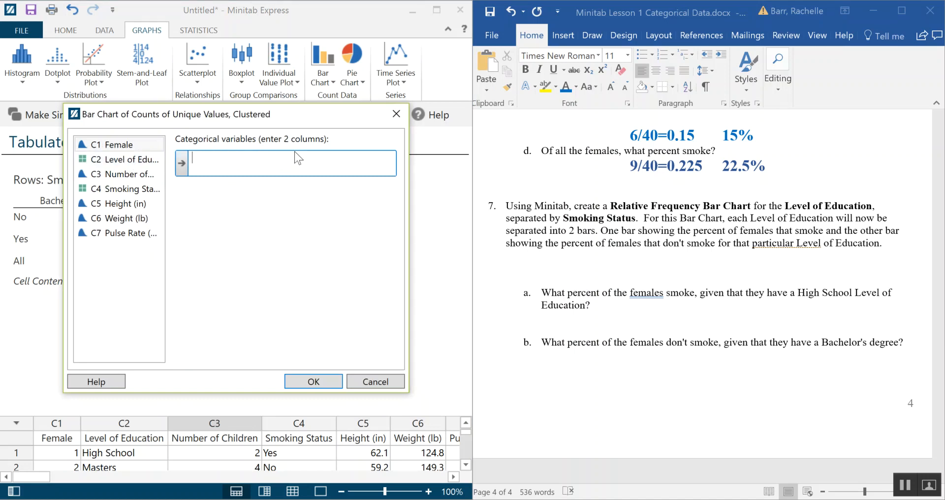
double_click(129, 159)
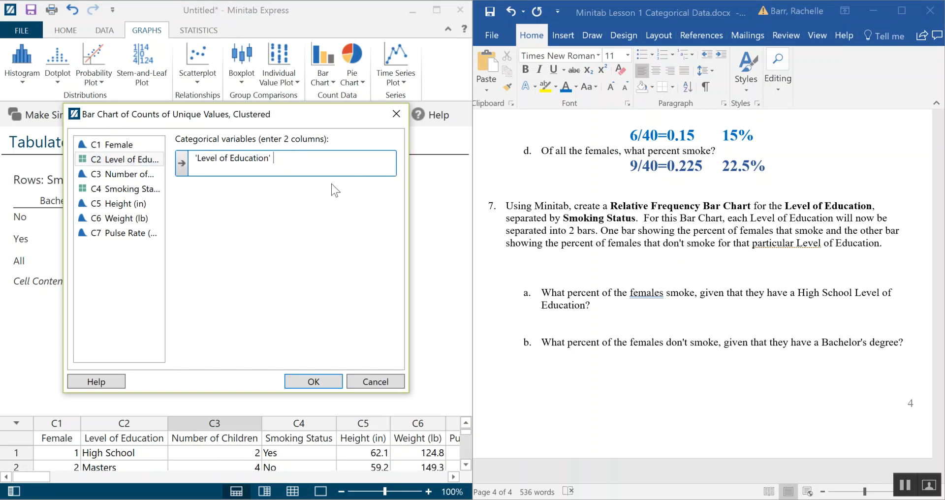
double_click(132, 194)
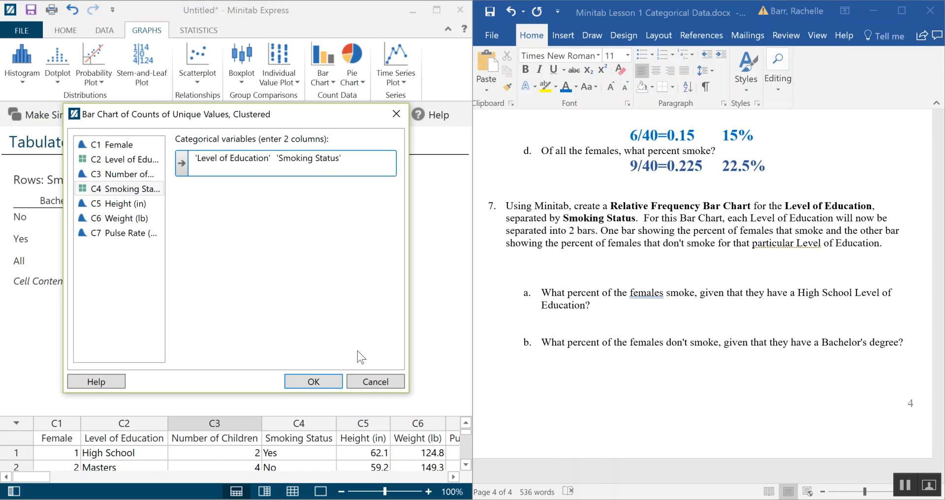
left_click(315, 381)
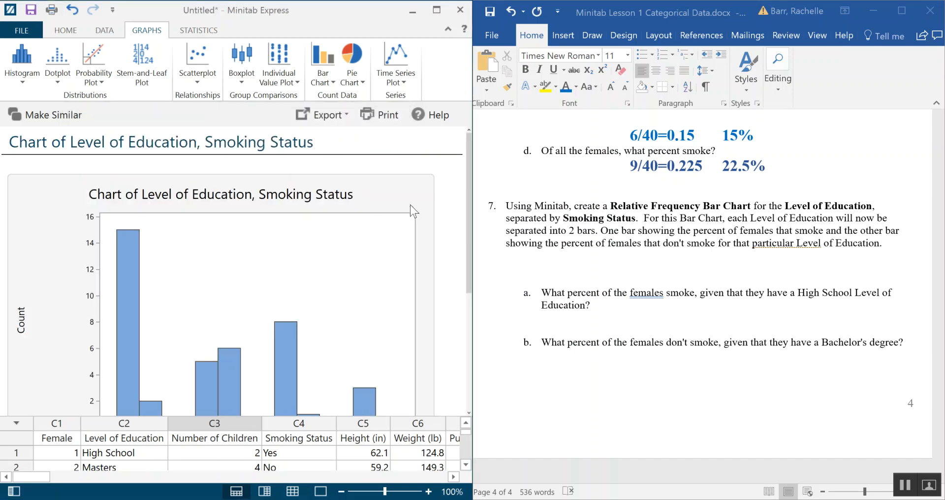
Select the clustered bar chart and widen the Minitab Express window to make room beside the chart
scroll(417, 209, "down", 2)
scroll(421, 200, "down", 2)
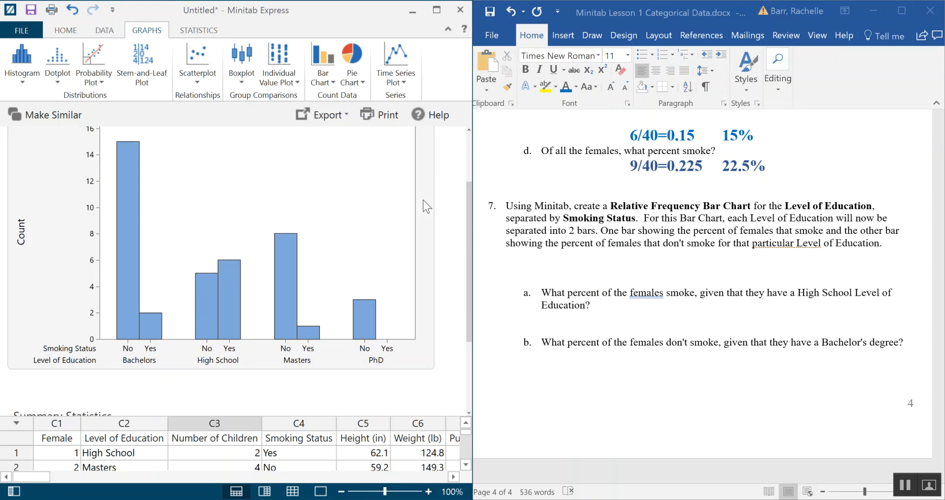
scroll(426, 205, "up", 2)
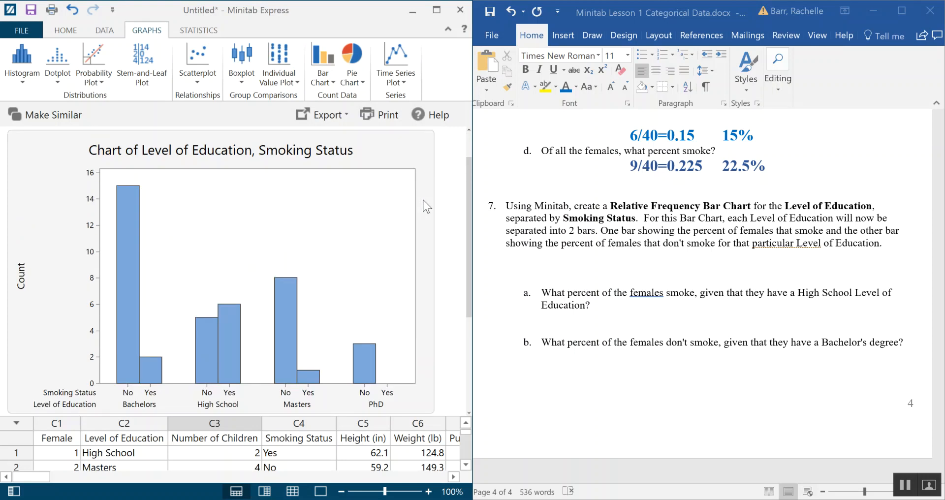
scroll(426, 205, "down", 2)
scroll(426, 206, "up", 2)
mouse_move(228, 369)
left_click(40, 163)
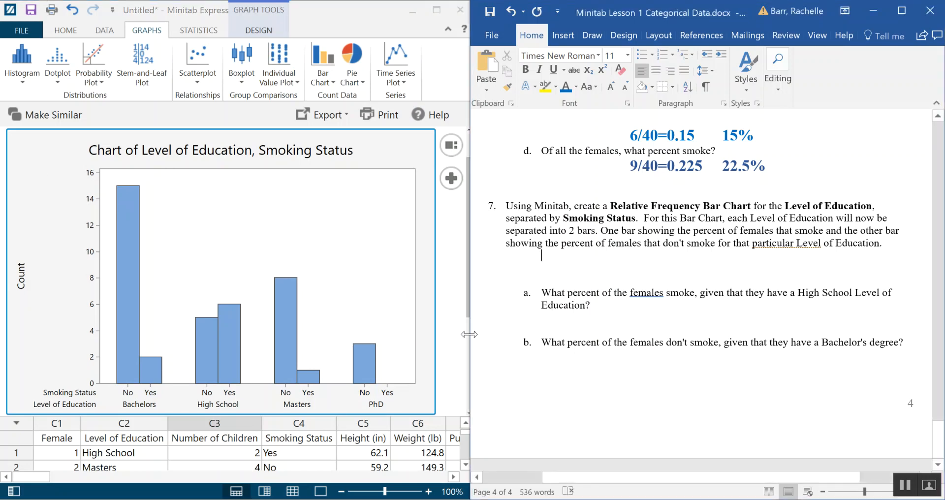
left_click_drag(473, 330, 566, 355)
left_click_drag(467, 352, 545, 360)
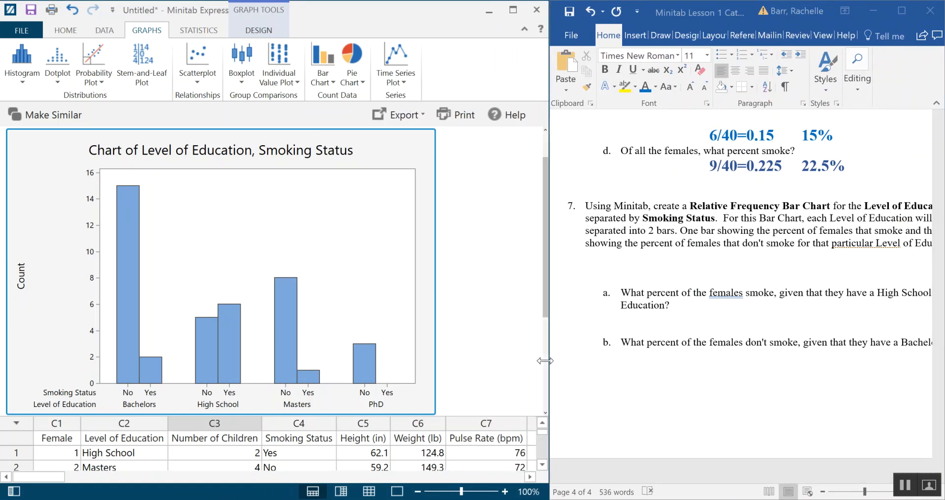
left_click(395, 151)
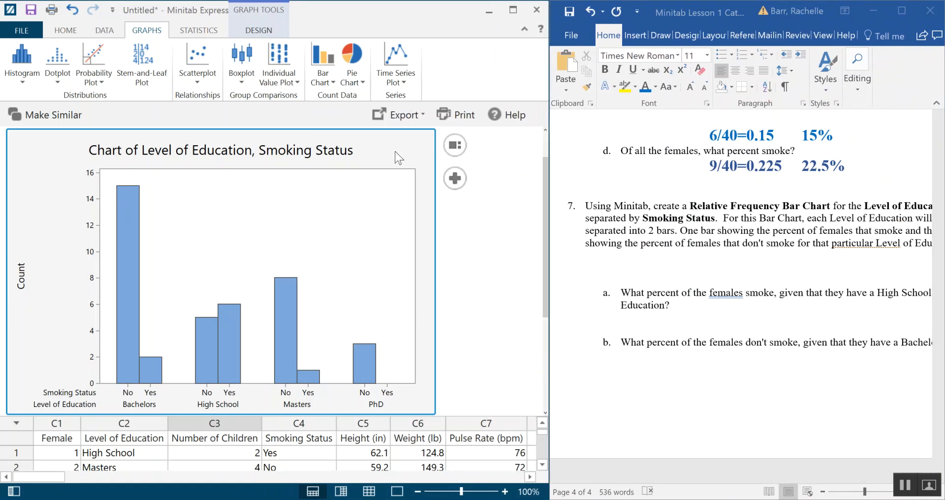
Set the clustered bar chart's scale type to Percent and close the graph elements options
left_click(454, 178)
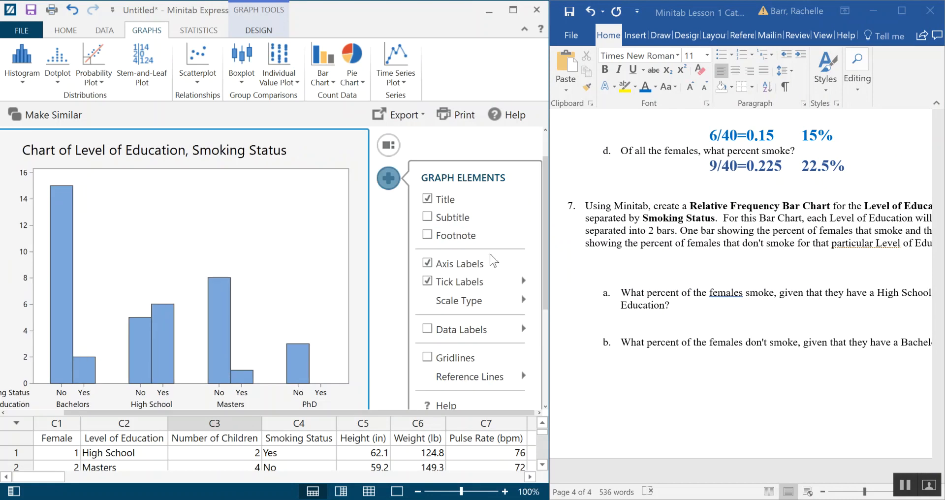
scroll(490, 252, "down", 1)
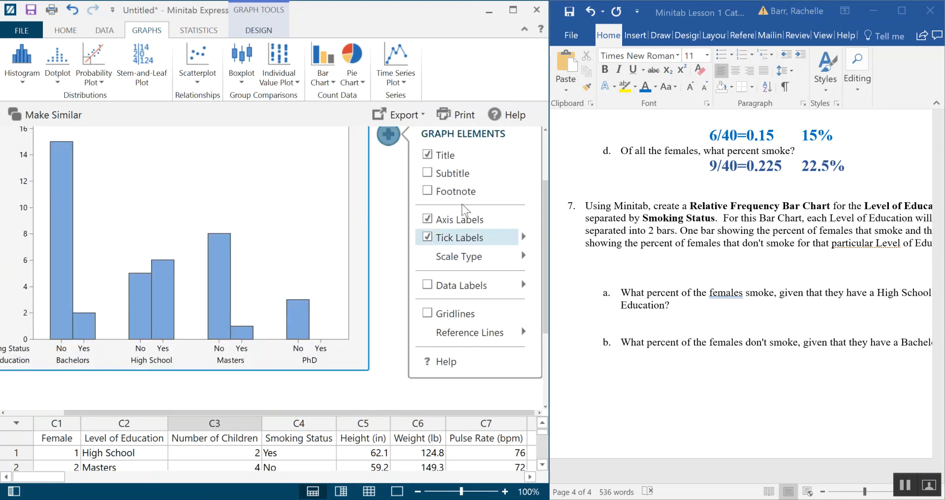
left_click(522, 256)
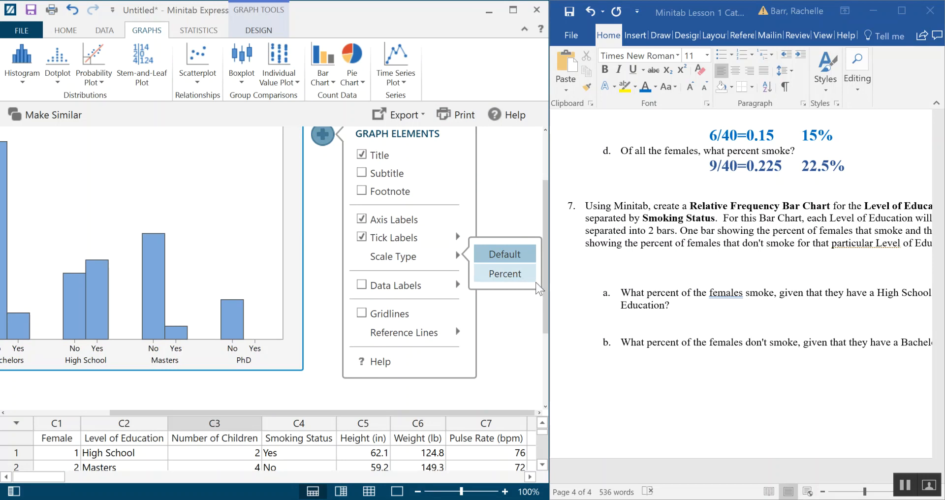
left_click(520, 276)
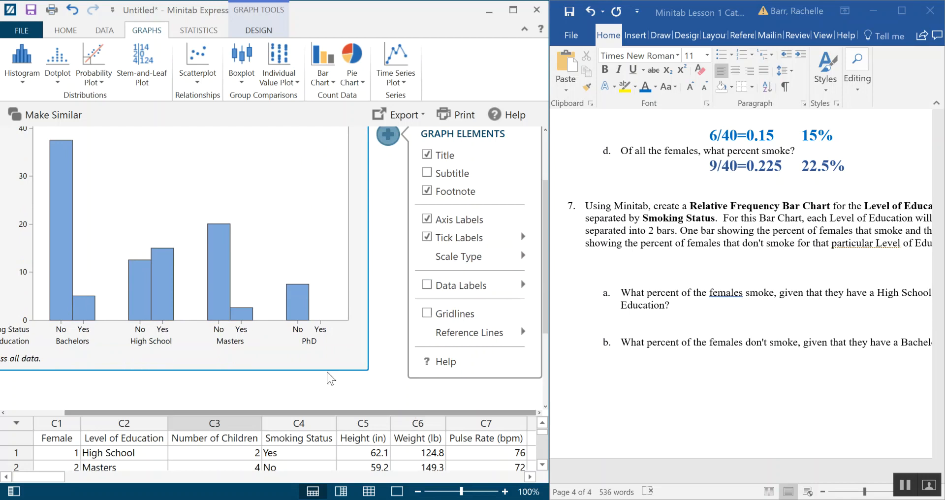
scroll(88, 312, "up", 2)
scroll(103, 314, "down", 2)
left_click(452, 406)
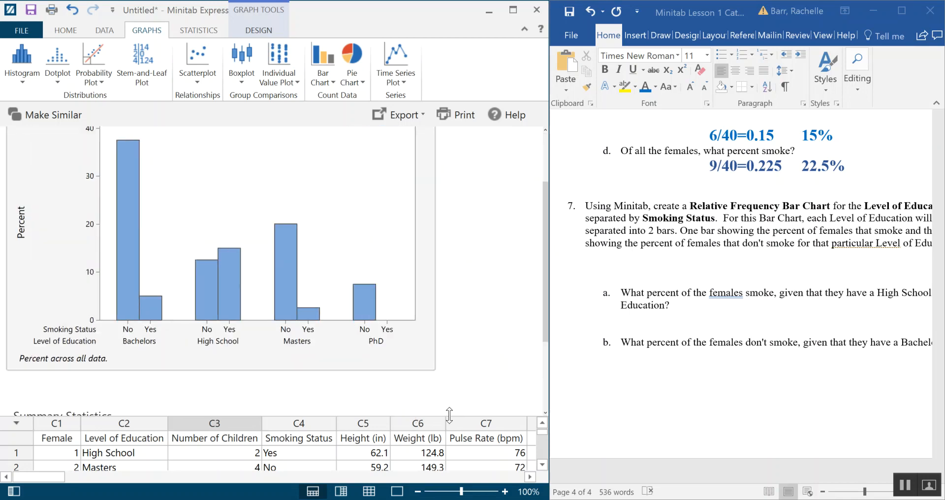
Return the clustered bar chart's scale type to Default and close the graph elements options
scroll(278, 322, "up", 2)
scroll(278, 323, "down", 2)
scroll(81, 344, "up", 2)
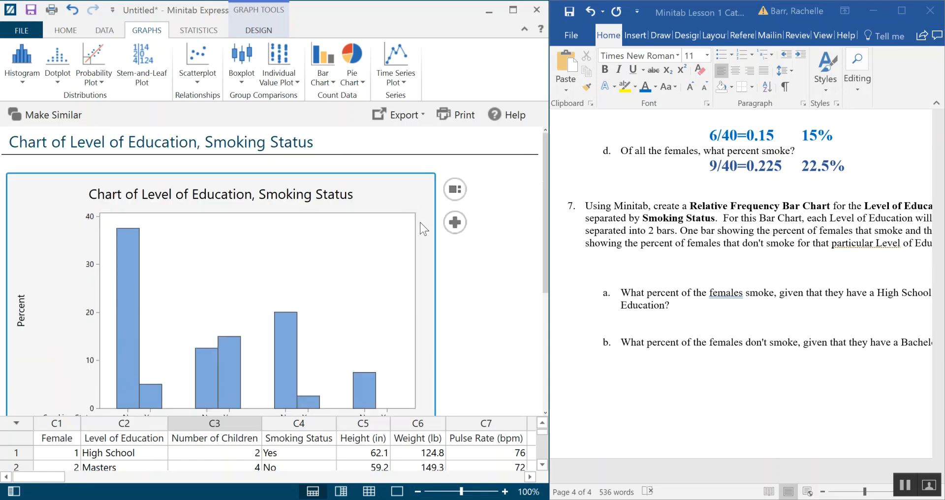
left_click(454, 223)
scroll(544, 276, "down", 1)
scroll(542, 277, "down", 1)
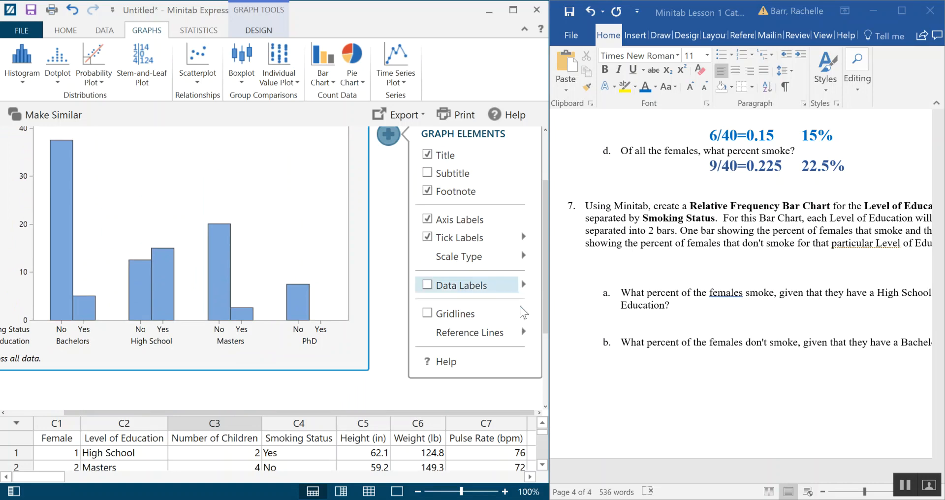
left_click(524, 253)
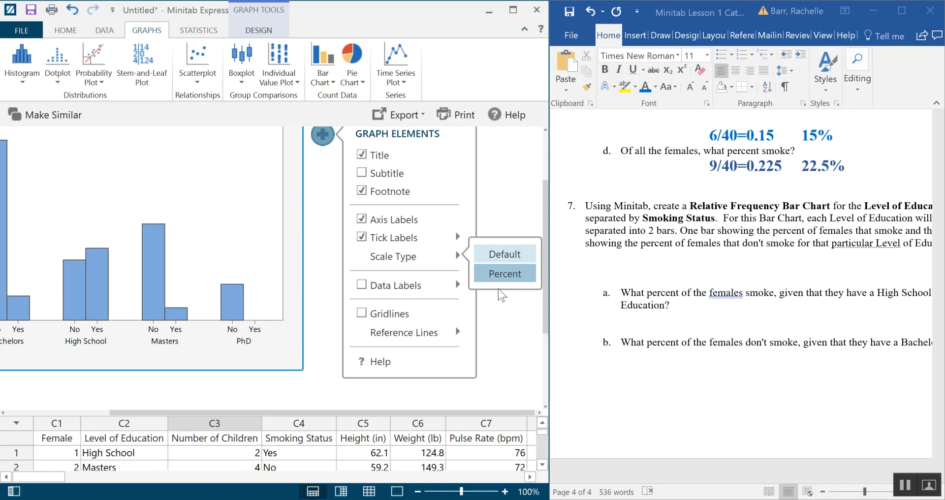
left_click(507, 254)
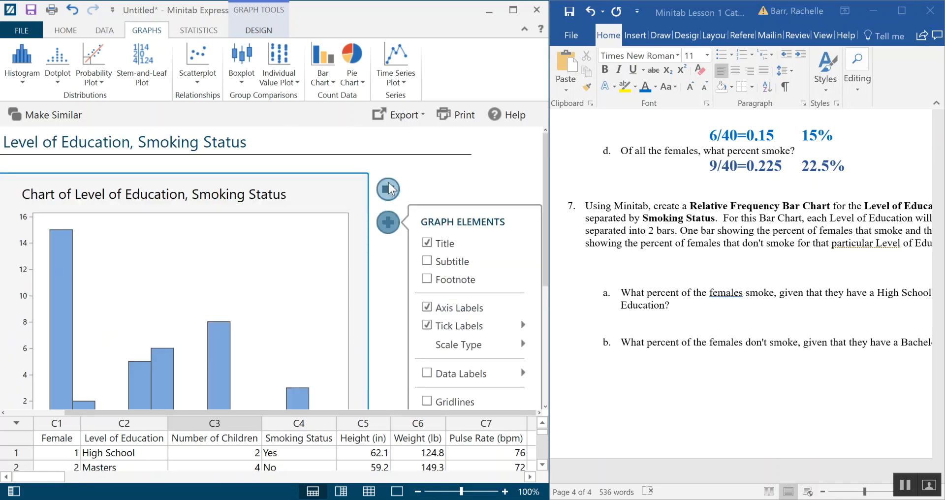
left_click(388, 186)
left_click(396, 186)
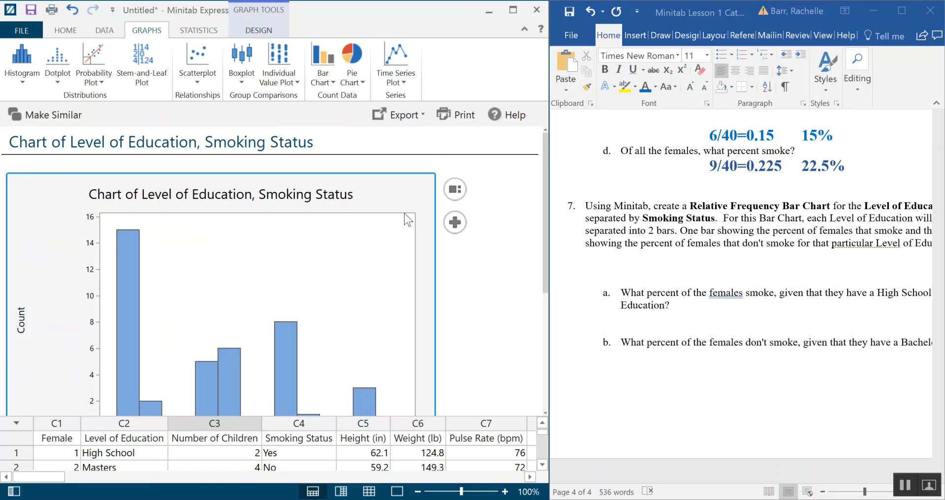
Set the clustered bar chart's scale type to Percent and close the graph elements options
left_click(399, 220)
scroll(506, 290, "down", 3)
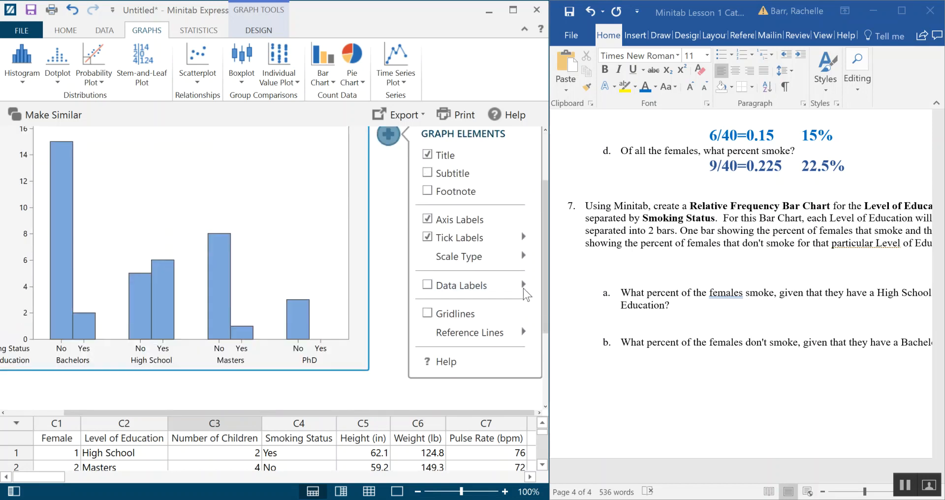
left_click(524, 284)
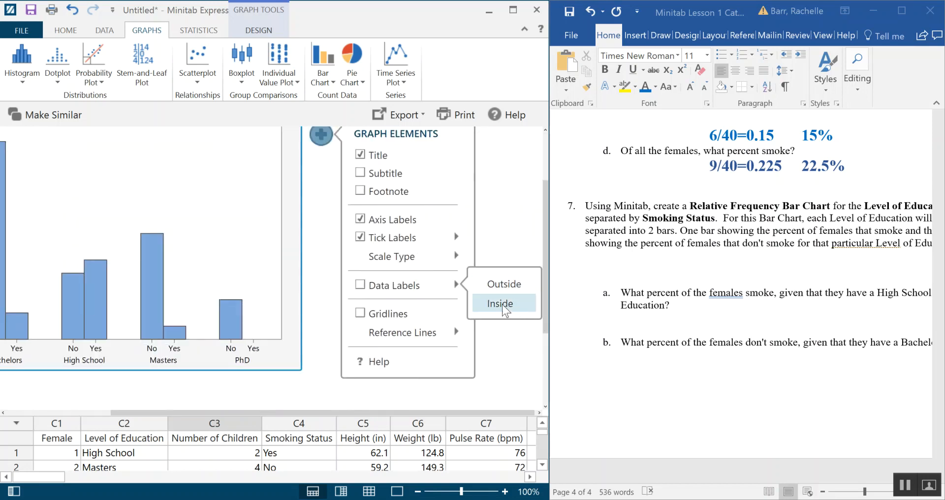
left_click(454, 254)
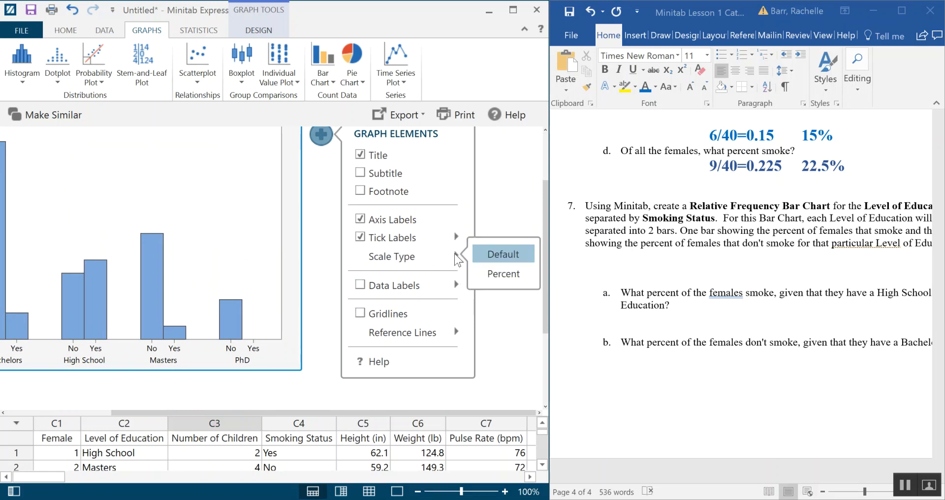
left_click(487, 273)
left_click(367, 378)
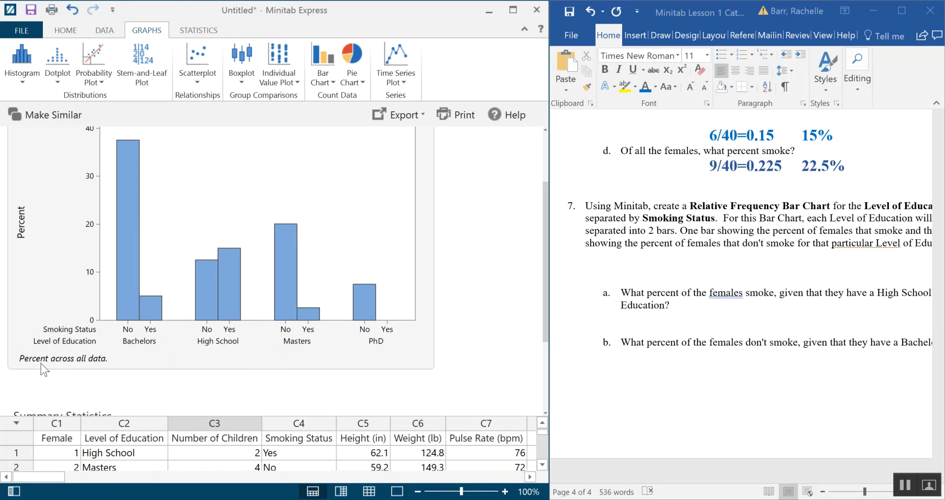
scroll(282, 362, "up", 1)
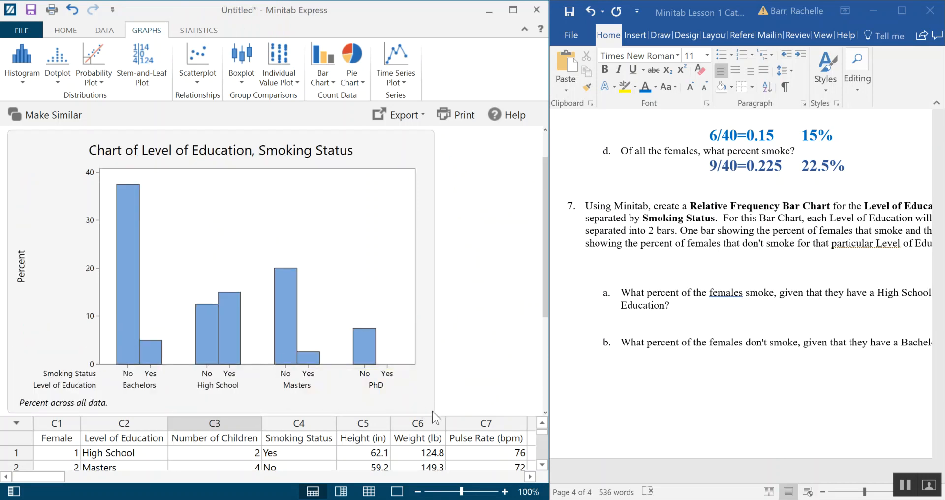
Copy the percent chart of Level of Education and Smoking Status and paste it into the Word document below question 7
mouse_move(133, 332)
right_click(59, 229)
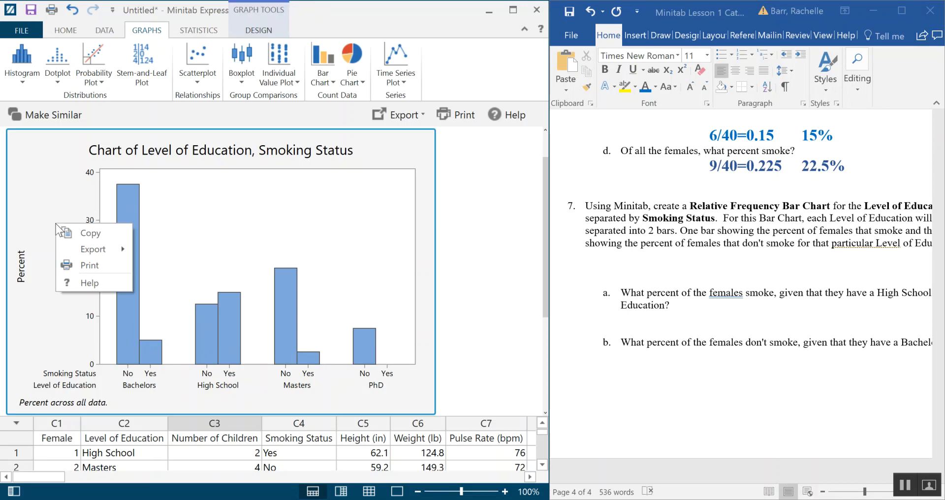
left_click(89, 233)
left_click(749, 293)
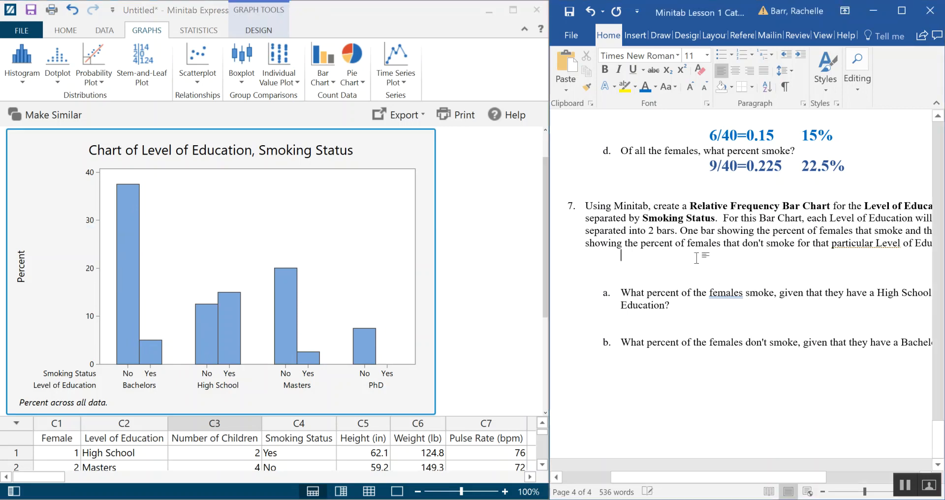
key("ctrl+v")
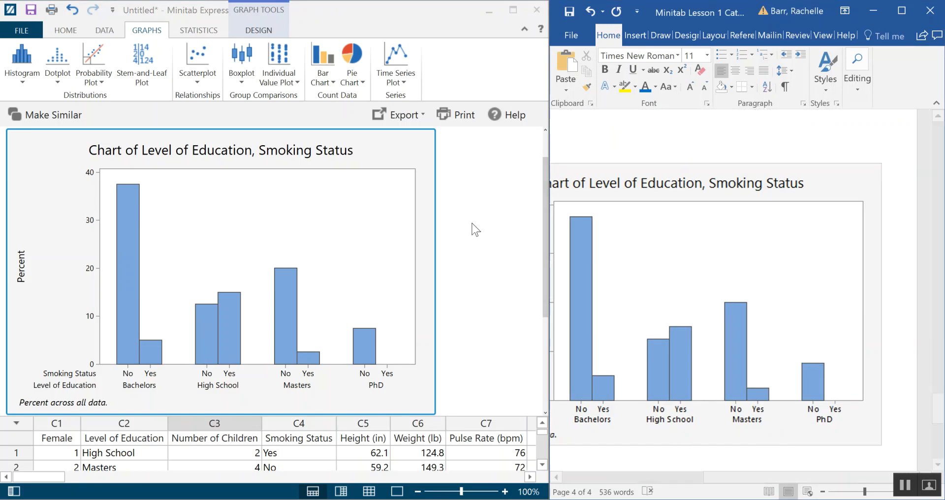
Bring questions a and b below the pasted chart into view and narrow the Minitab Express window to uncover more of the Word document
left_click_drag(824, 480, 783, 492)
scroll(859, 367, "down", 4)
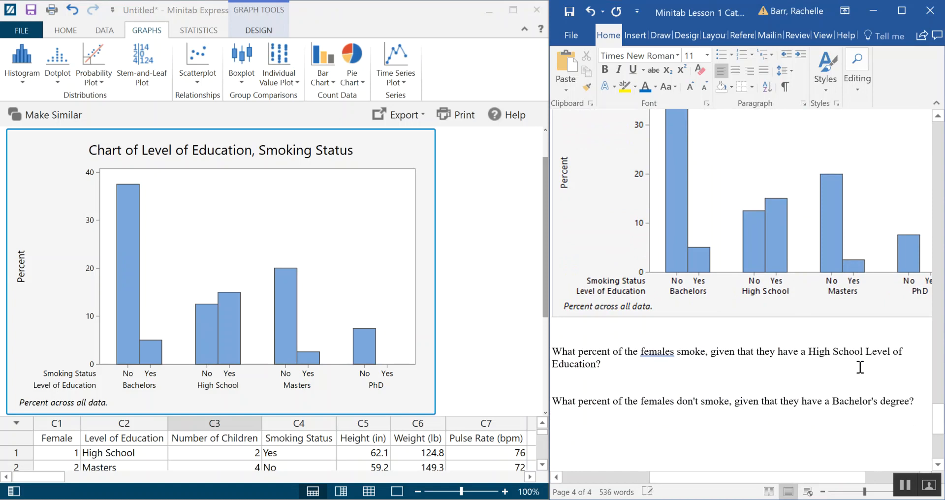
scroll(860, 367, "down", 3)
left_click_drag(684, 481, 673, 482)
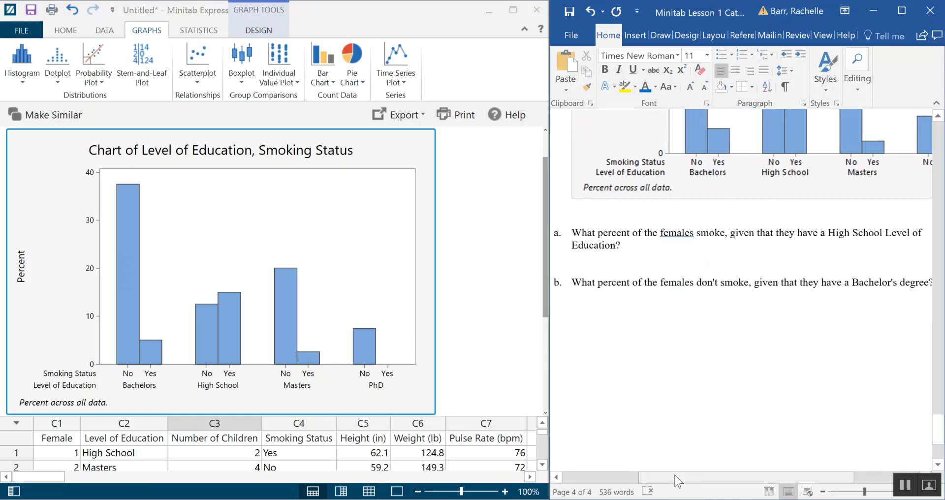
left_click_drag(548, 340, 462, 354)
left_click(438, 347)
left_click_drag(411, 13, 0, 68)
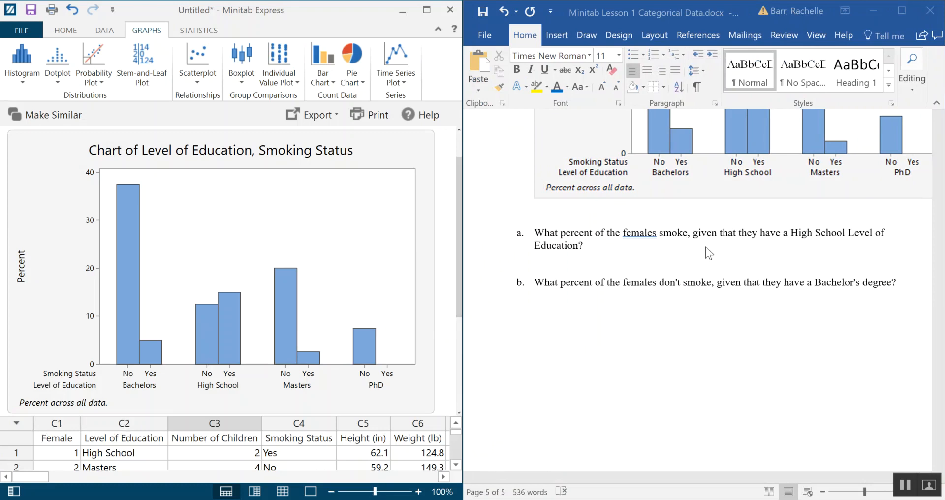
scroll(721, 244, "up", 3)
scroll(721, 243, "up", 4)
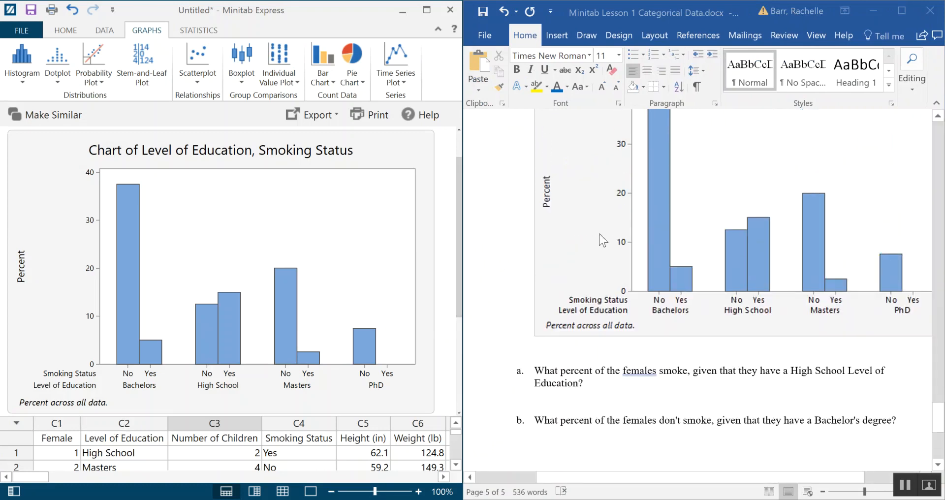
scroll(621, 282, "down", 6)
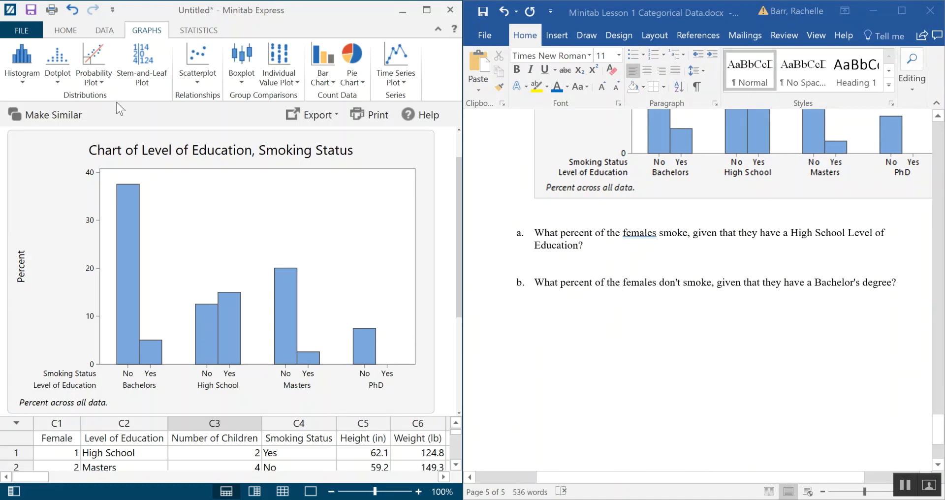
Widen the Minitab Express window slightly, show the Navigator and open the Tabulated Statistics output for Smoking Status and Level of Education
left_click_drag(463, 167, 483, 176)
left_click(73, 34)
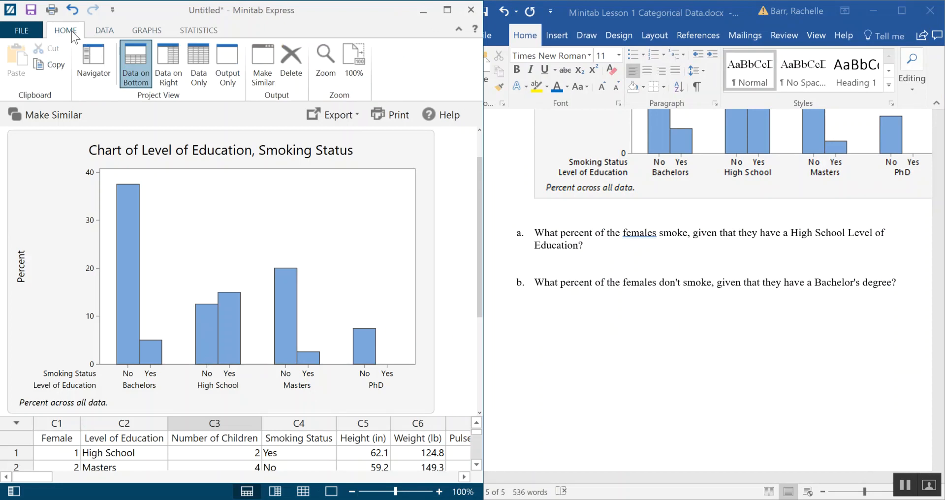
left_click(100, 60)
left_click(55, 210)
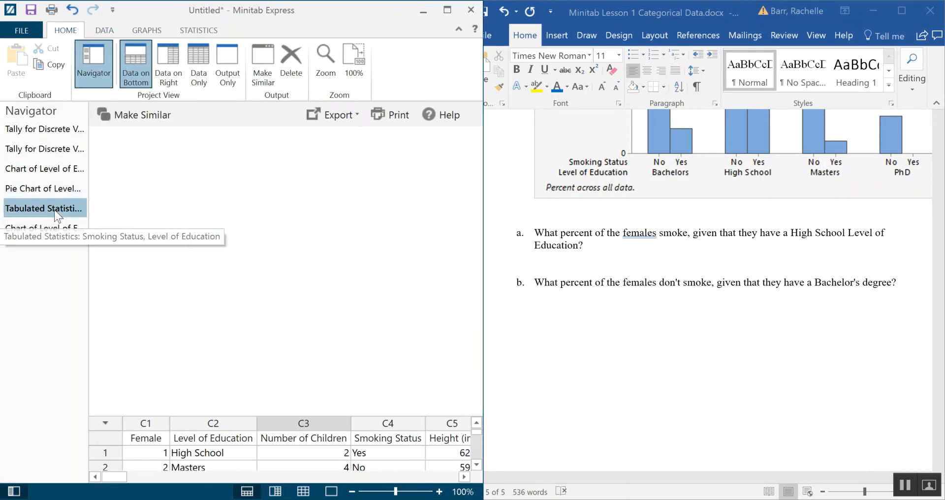
Below question 7a in Word, enter the indented answer "6/11=.545454 or 54.5%" in bold blue 18-point text
left_click(615, 271)
key("Tab")
key("Tab")
key("Tab")
key("Tab")
key("Tab")
key("Tab")
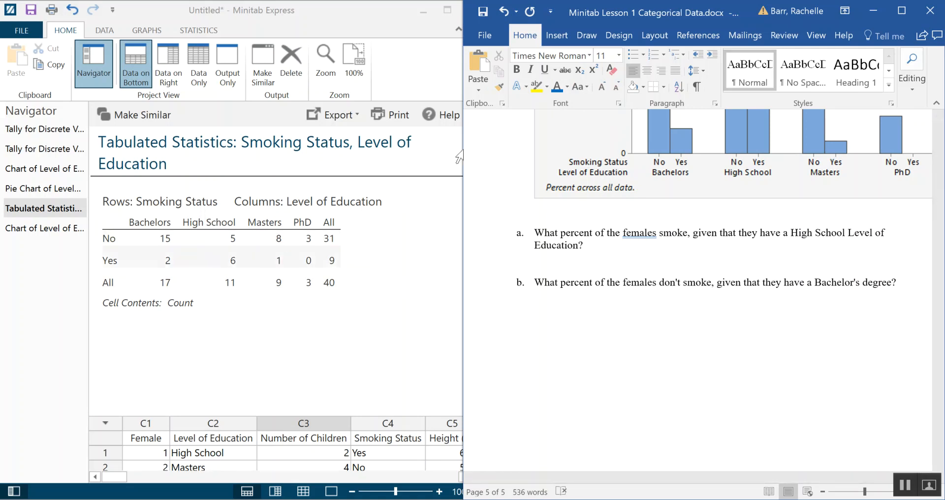
left_click(602, 86)
left_click(601, 86)
left_click(601, 86)
left_click(602, 86)
left_click(516, 74)
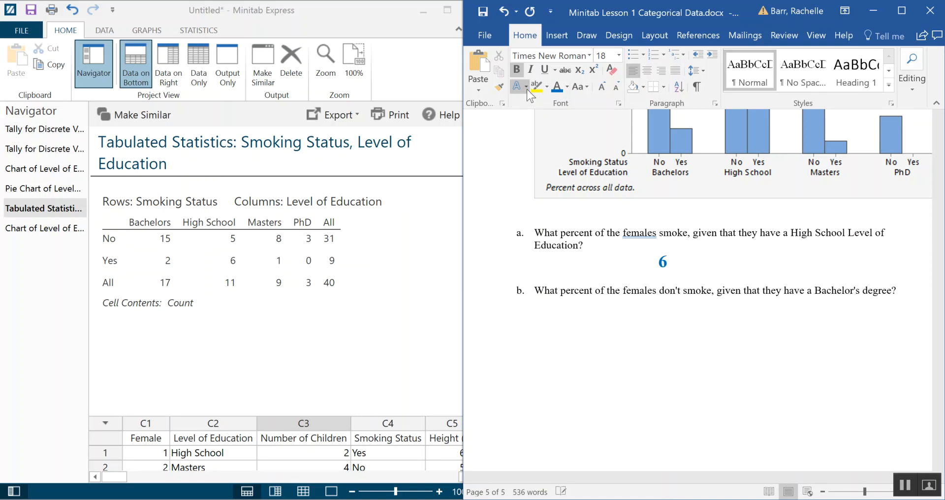
type("1=.54545")
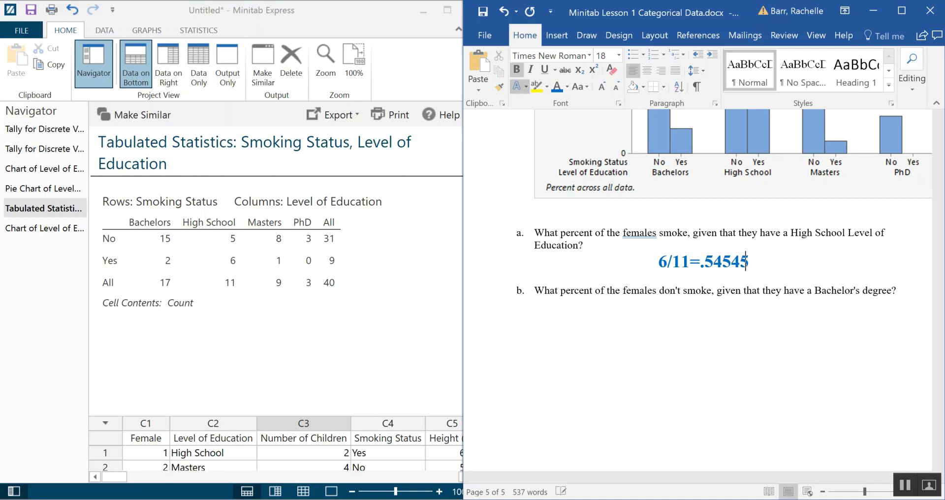
type("4   or 54.5%")
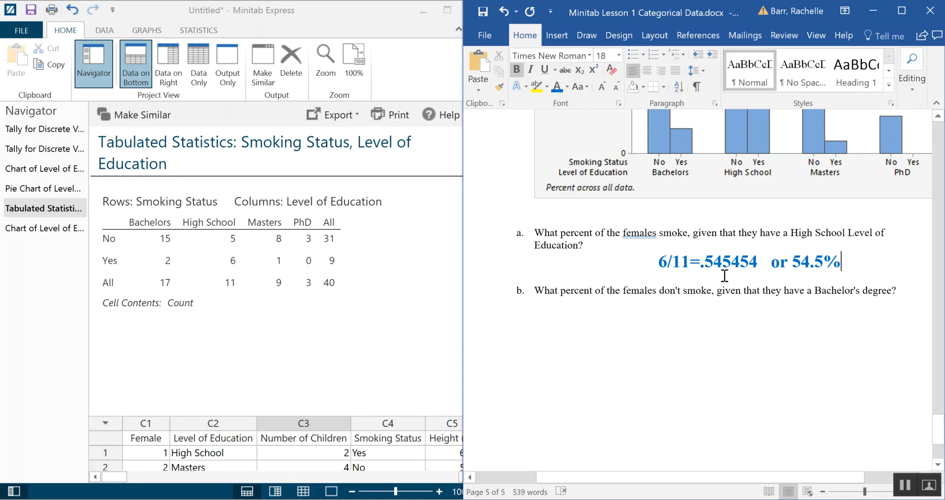
Below question 7b, enter the indented fraction "15/17" in blue 20-point text
left_click(750, 328)
key("Tab")
key("Tab")
key("Tab")
key("Tab")
key("Tab")
key("Tab")
key("Tab")
key("Tab")
key("Tab")
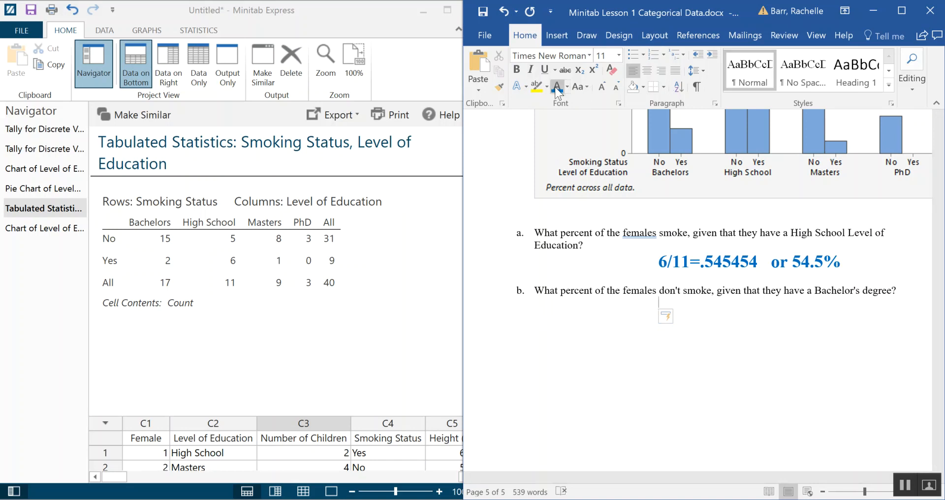
left_click(601, 87)
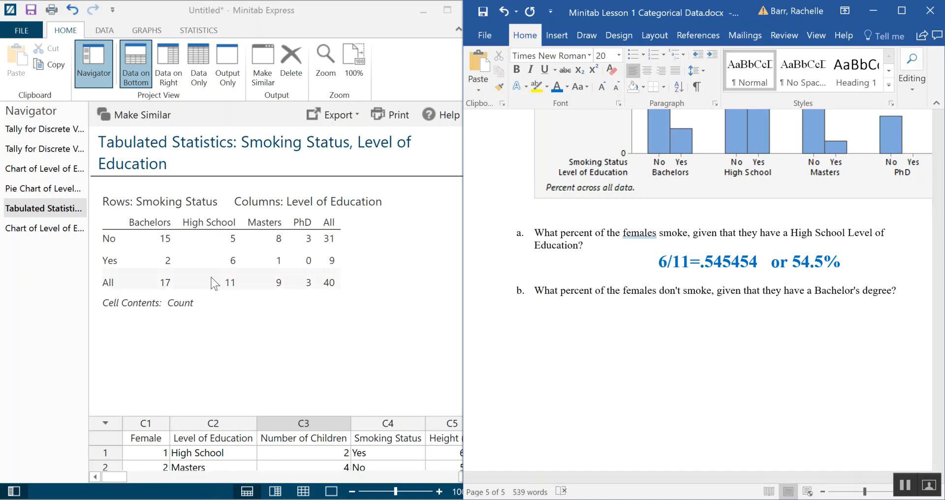
type("15/17")
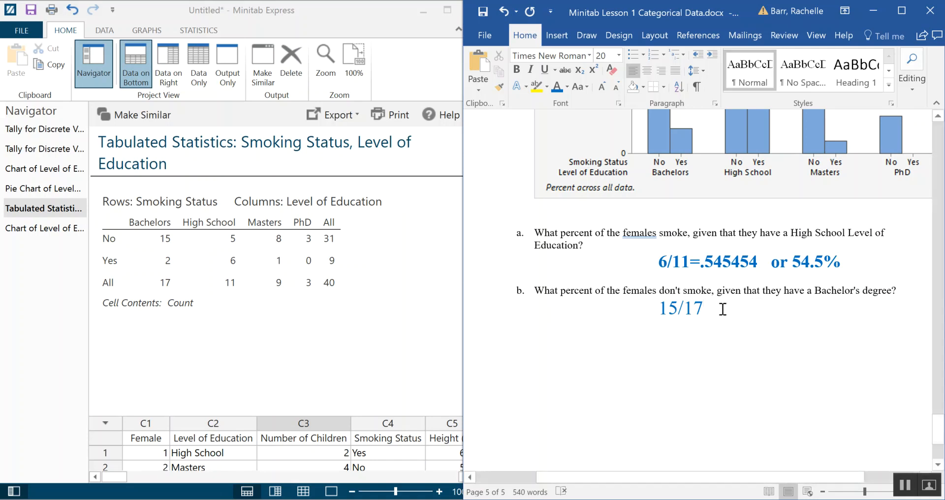
Make the 15/17 answer bold and complete it with "=0.88235" and "88.2%"
triple_click(686, 308)
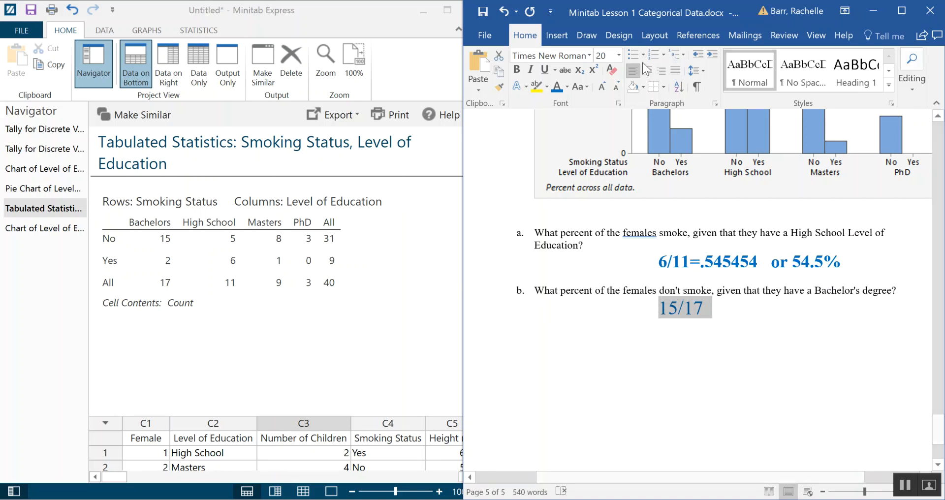
left_click(517, 69)
left_click(725, 315)
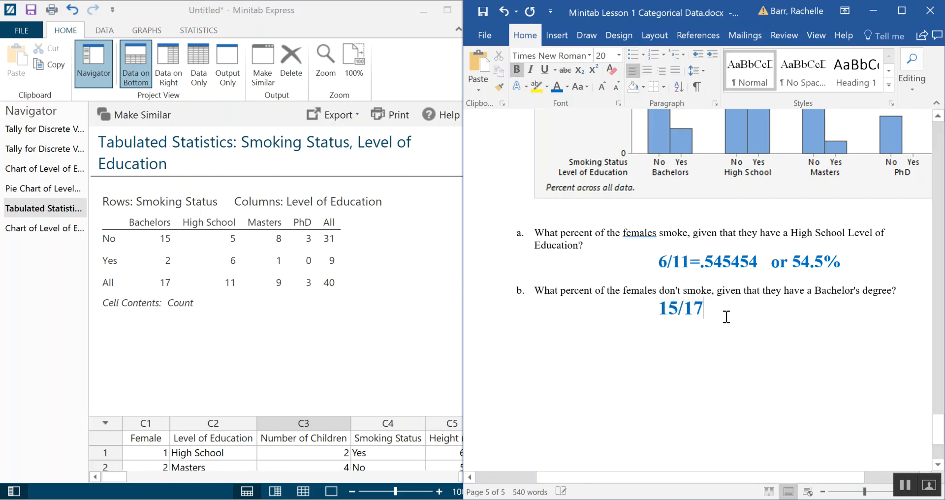
type("=0.88")
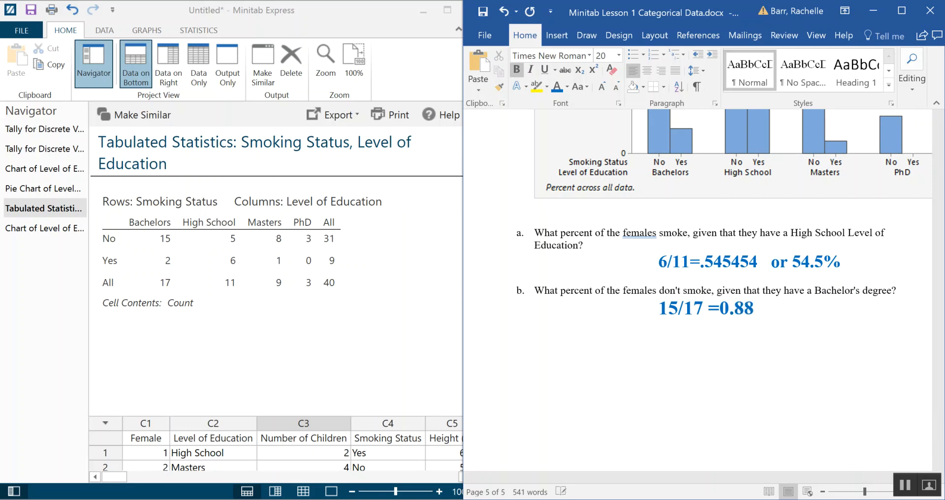
type(".25")
key("BackSpace")
type("35")
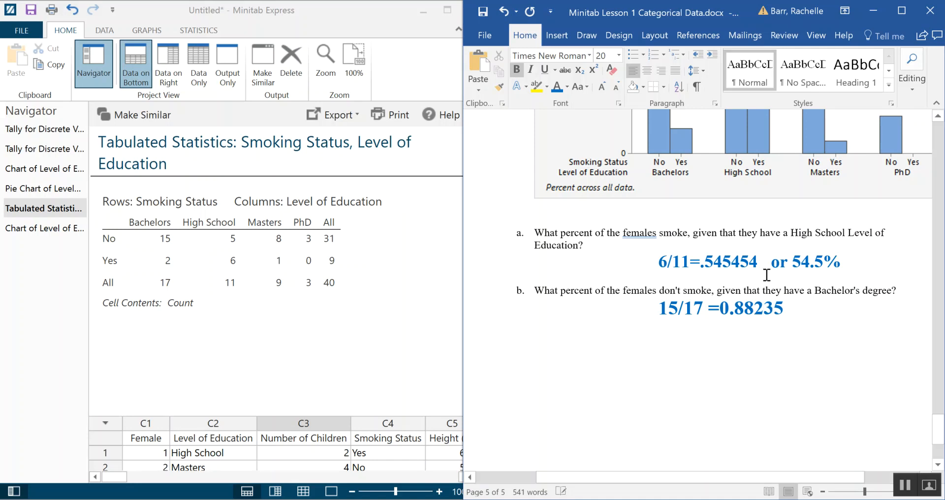
left_click(814, 317)
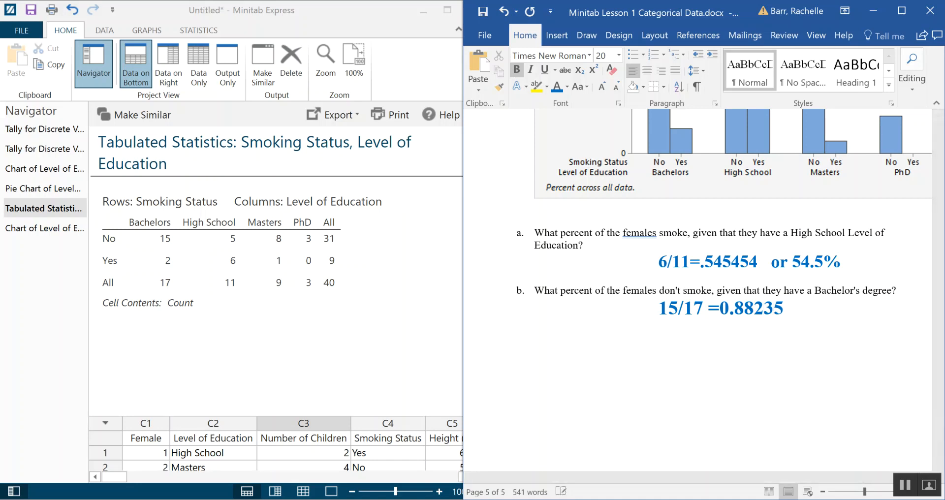
type("88.2%")
Review the pasted percent bar chart together with the answers to questions 7a and 7b
scroll(867, 344, "up", 4)
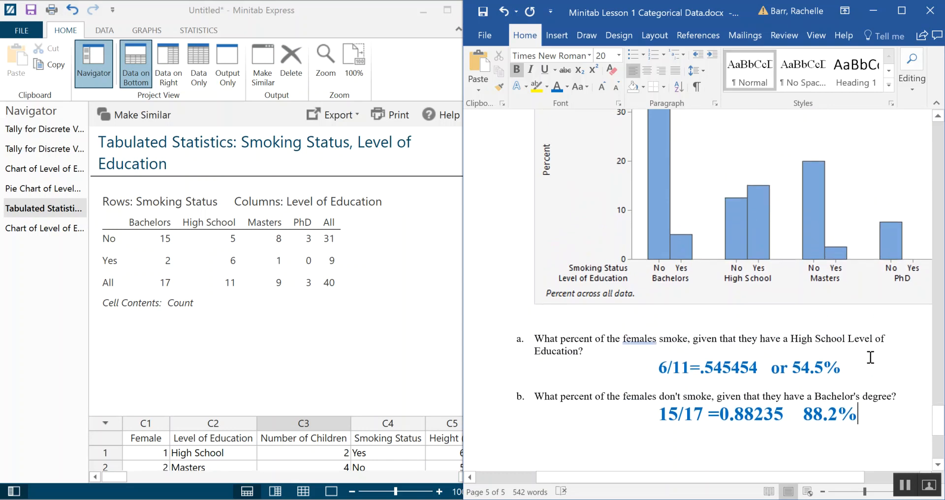
scroll(849, 449, "right", 3)
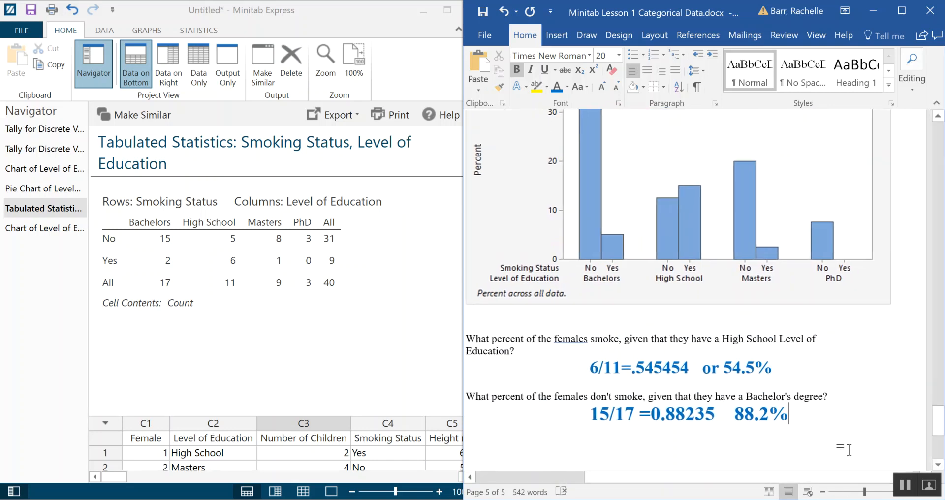
scroll(849, 449, "up", 3)
scroll(846, 453, "down", 2)
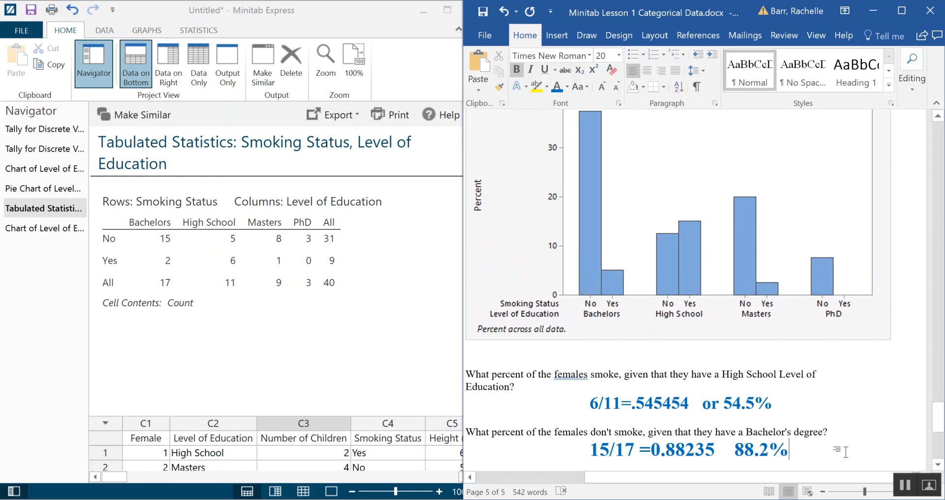
scroll(831, 426, "up", 2)
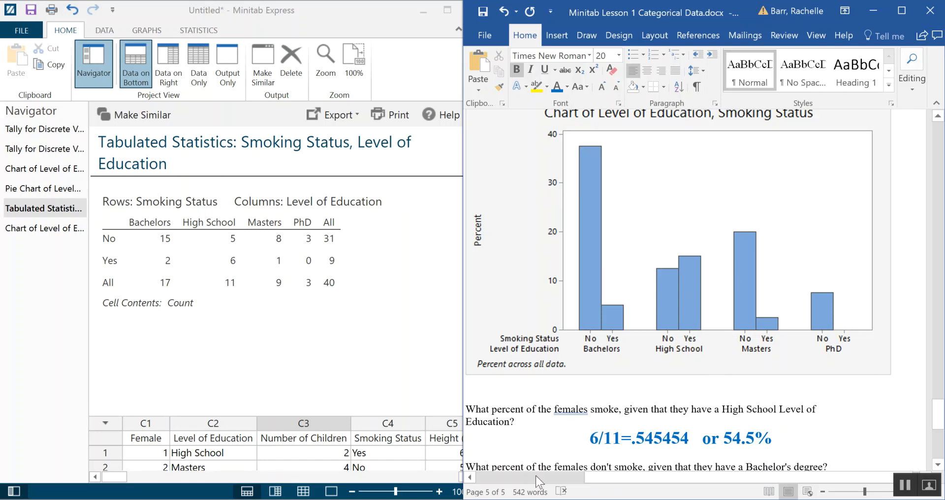
scroll(546, 441, "down", 3)
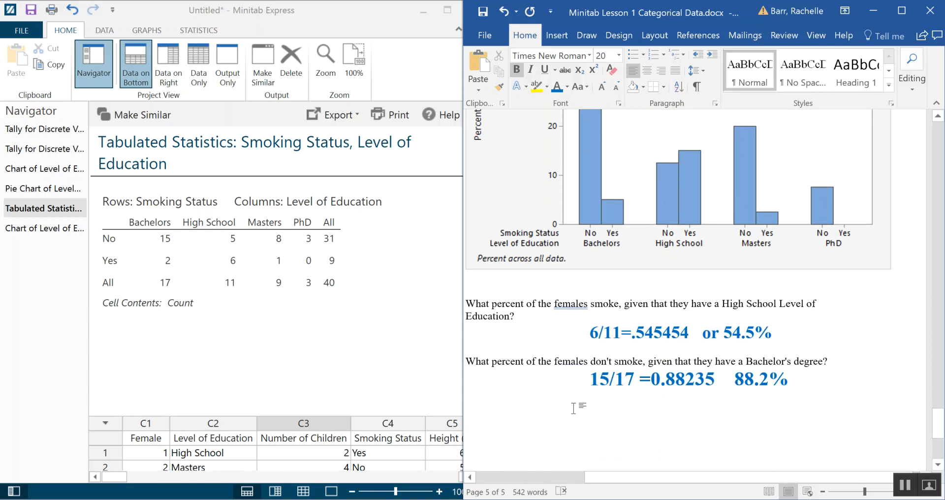
scroll(578, 400, "down", 1)
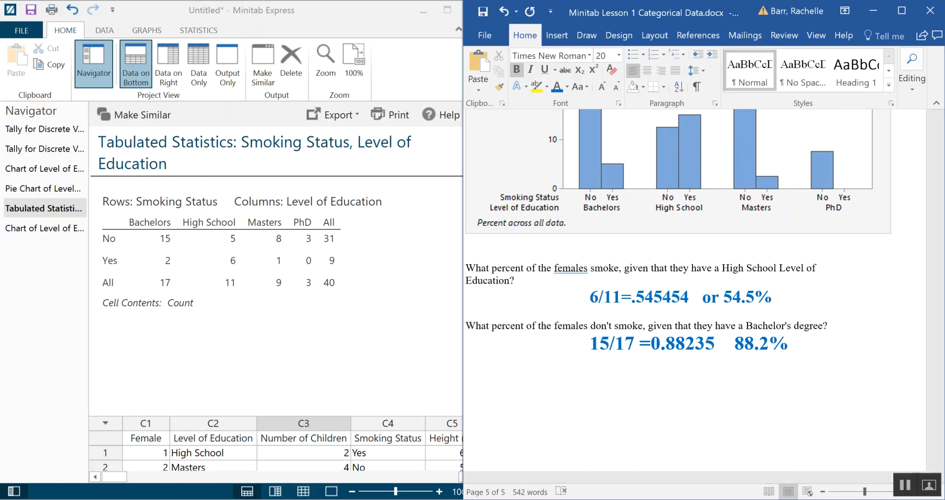
mouse_move(537, 499)
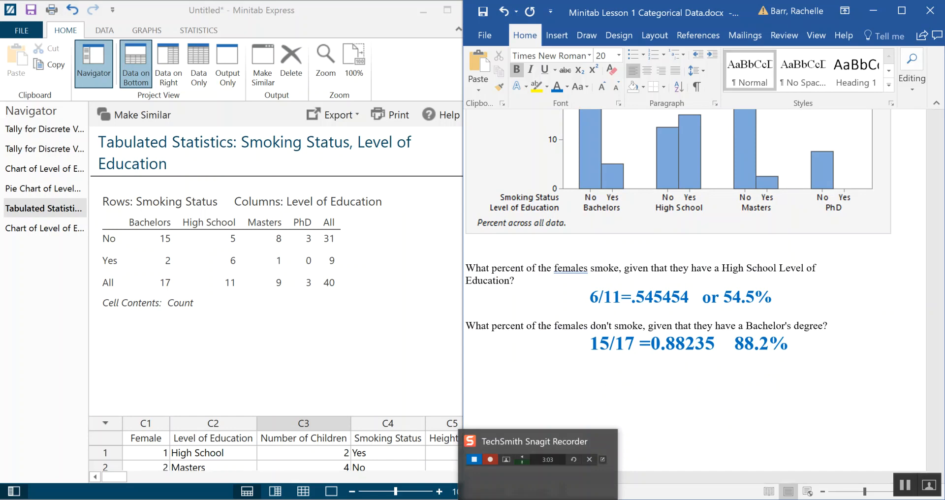
left_click(569, 477)
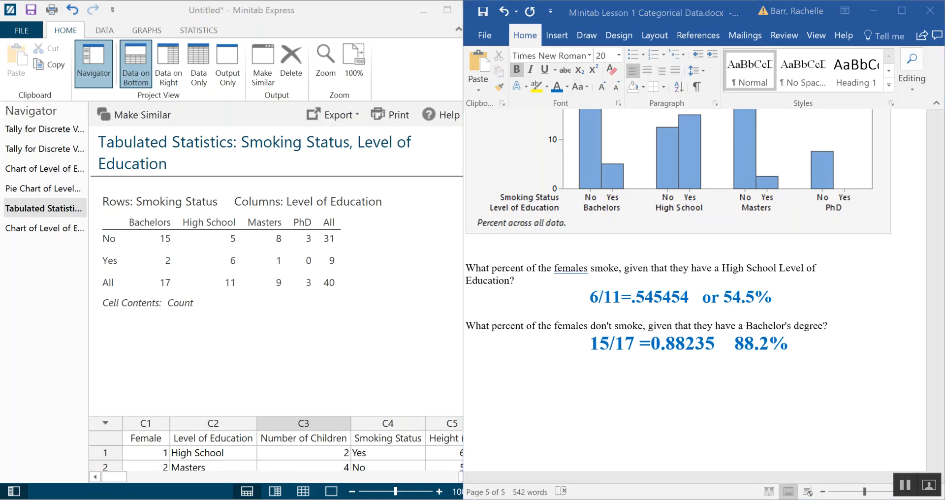